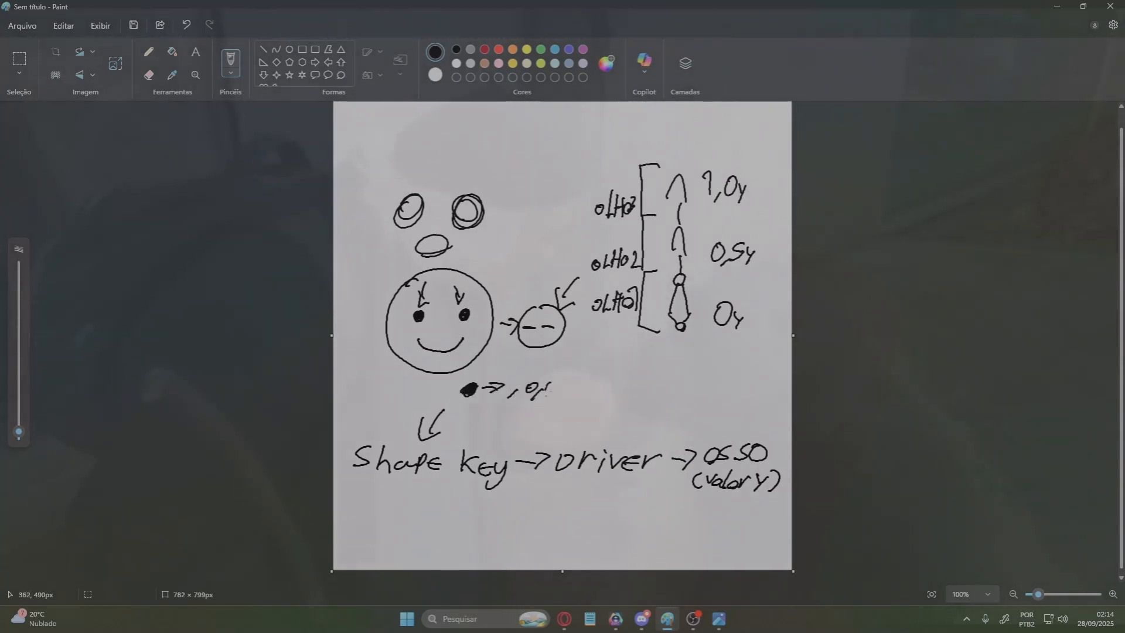
Write 0,0,0 after the black dot's arrow and draw arrows linking Shape Key and Driver to OSSO and OSSO up to the bone sketch
left_click_drag(545, 389, 552, 392)
left_click_drag(557, 389, 555, 398)
left_click_drag(569, 385, 572, 387)
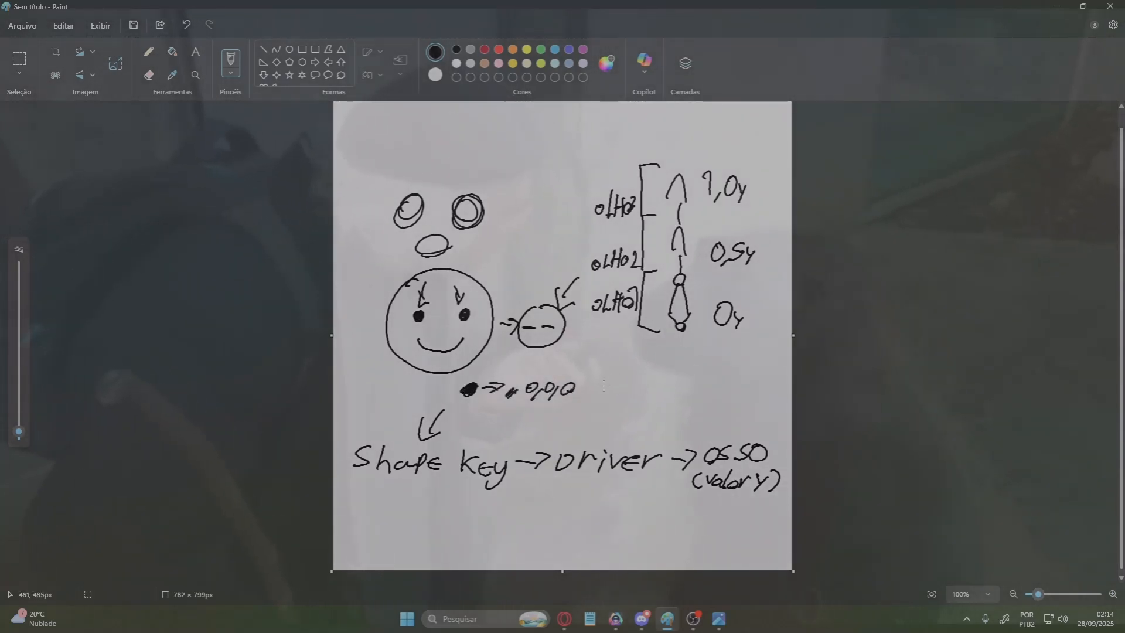
left_click_drag(607, 400, 600, 441)
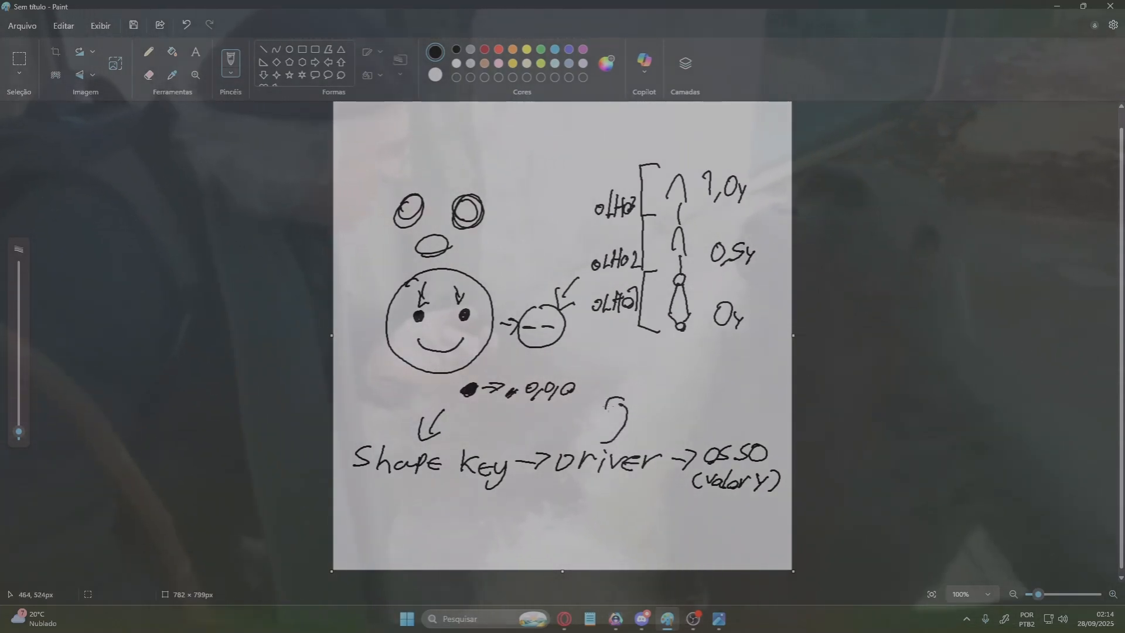
mouse_move(514, 437)
left_mouse_down()
mouse_move(673, 441)
mouse_move(712, 384)
mouse_move(729, 378)
left_mouse_up()
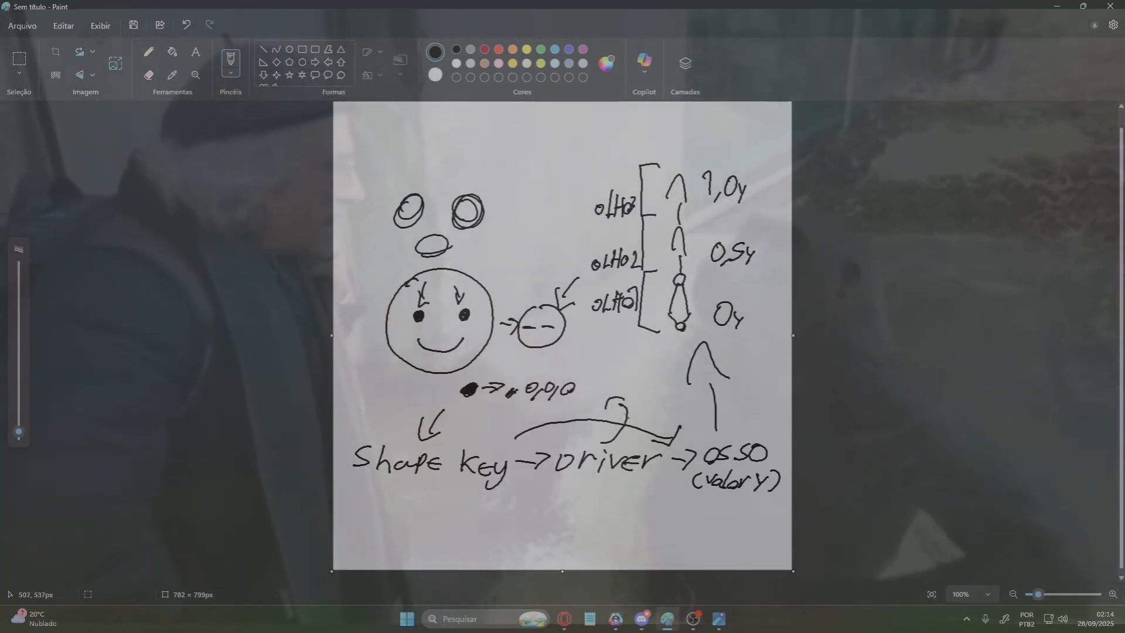
Draw two open-eye-to-dash diagrams above the face, label them "Constante", and add two small black dots beside the face
left_click_drag(524, 173, 592, 174)
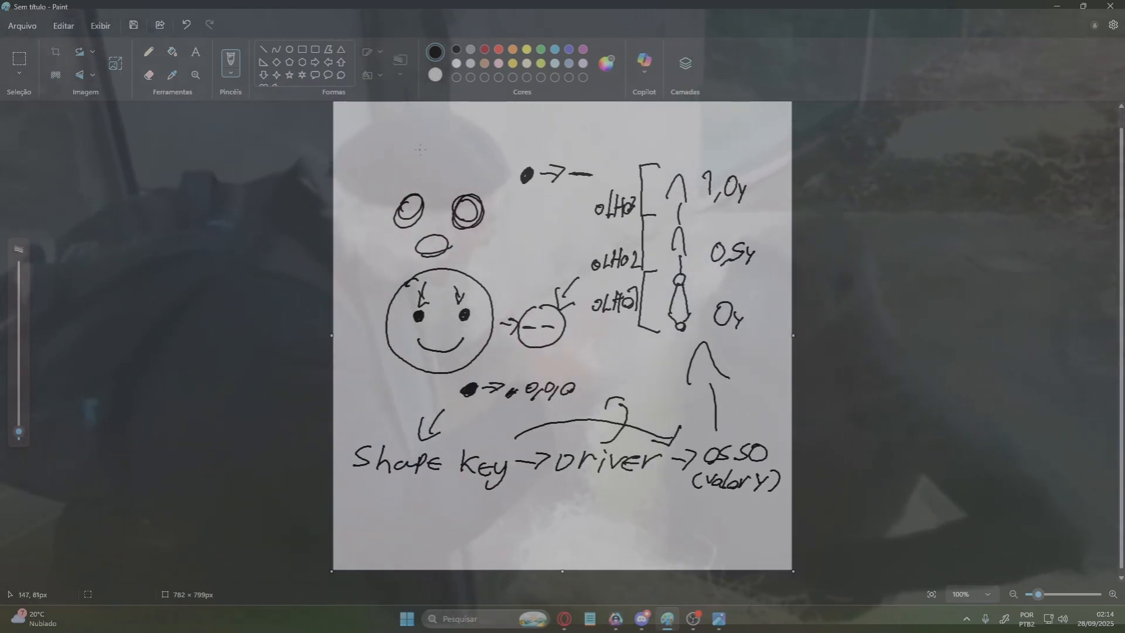
mouse_move(417, 150)
left_mouse_down()
mouse_move(434, 136)
mouse_move(486, 146)
mouse_move(472, 154)
mouse_move(540, 146)
left_mouse_up()
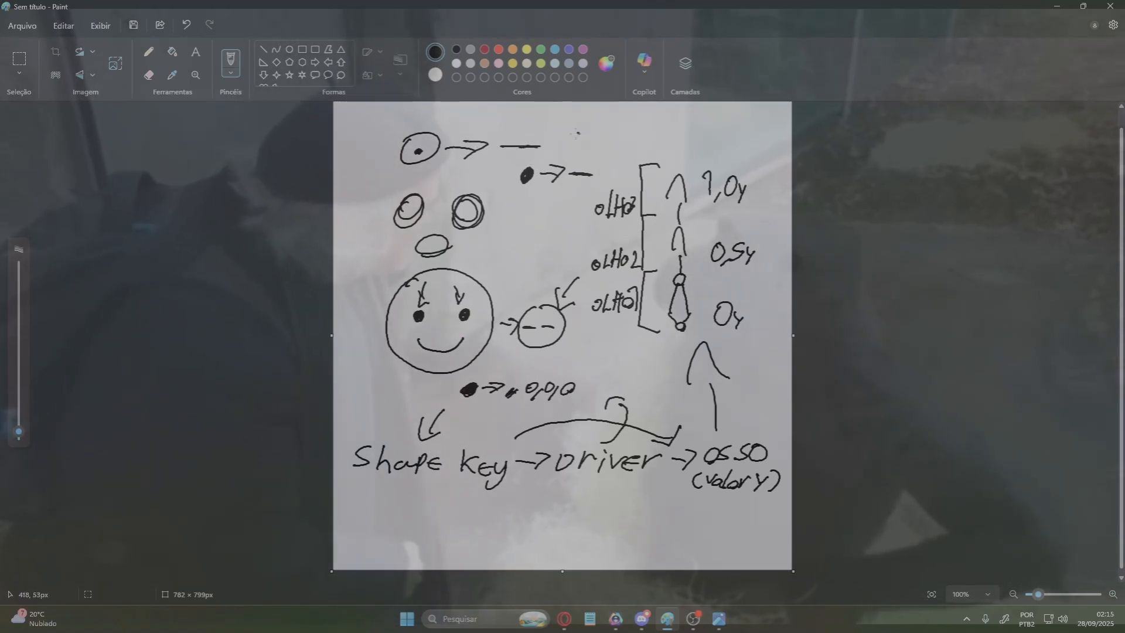
mouse_move(570, 138)
left_mouse_down()
mouse_move(709, 144)
mouse_move(685, 142)
left_mouse_up()
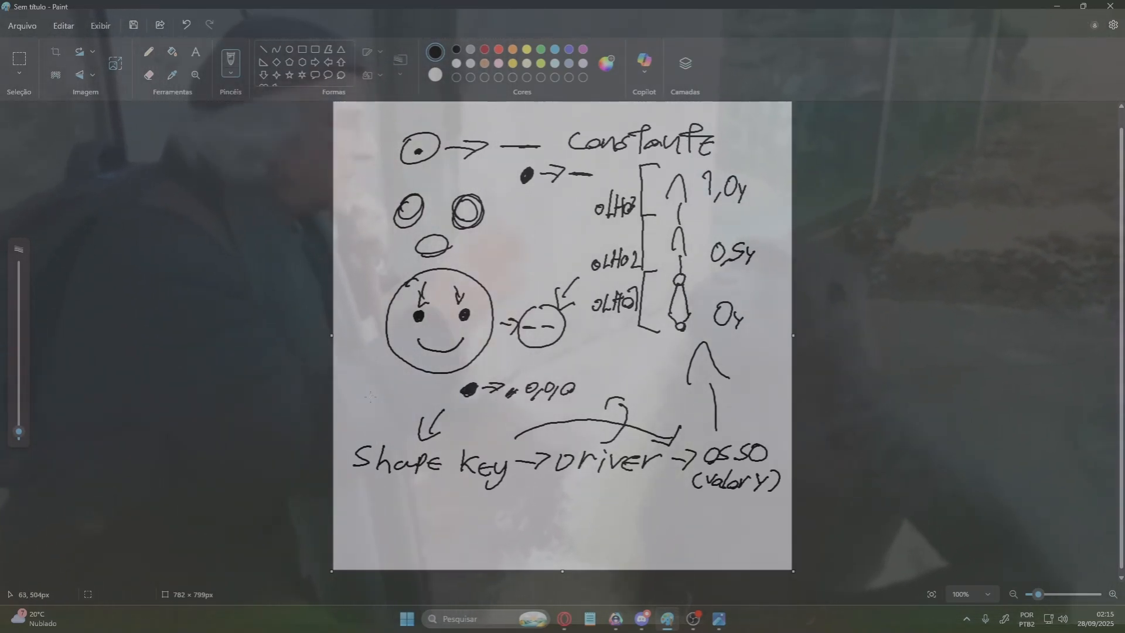
left_click_drag(371, 397, 368, 395)
mouse_move(355, 357)
left_mouse_down()
mouse_move(352, 368)
mouse_move(362, 364)
left_mouse_up()
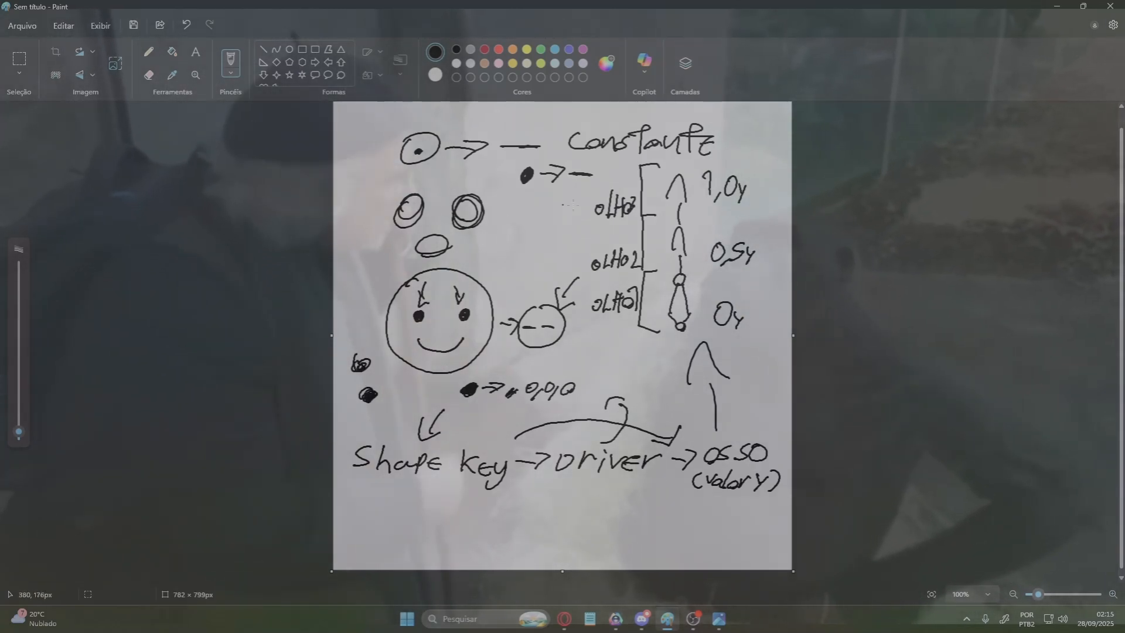
left_click(693, 618)
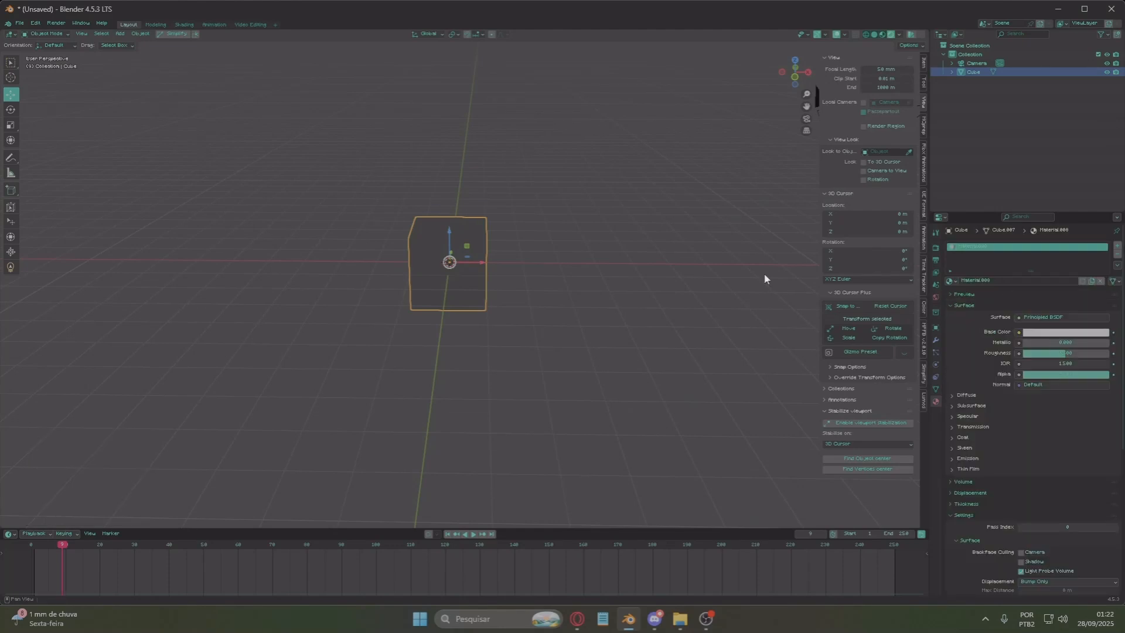
In the Shading workspace, replace the cube's Principled BSDF with a light blue Emission shader feeding the Material Output's Surface
left_click(184, 24)
right_click(440, 515)
left_click(437, 545)
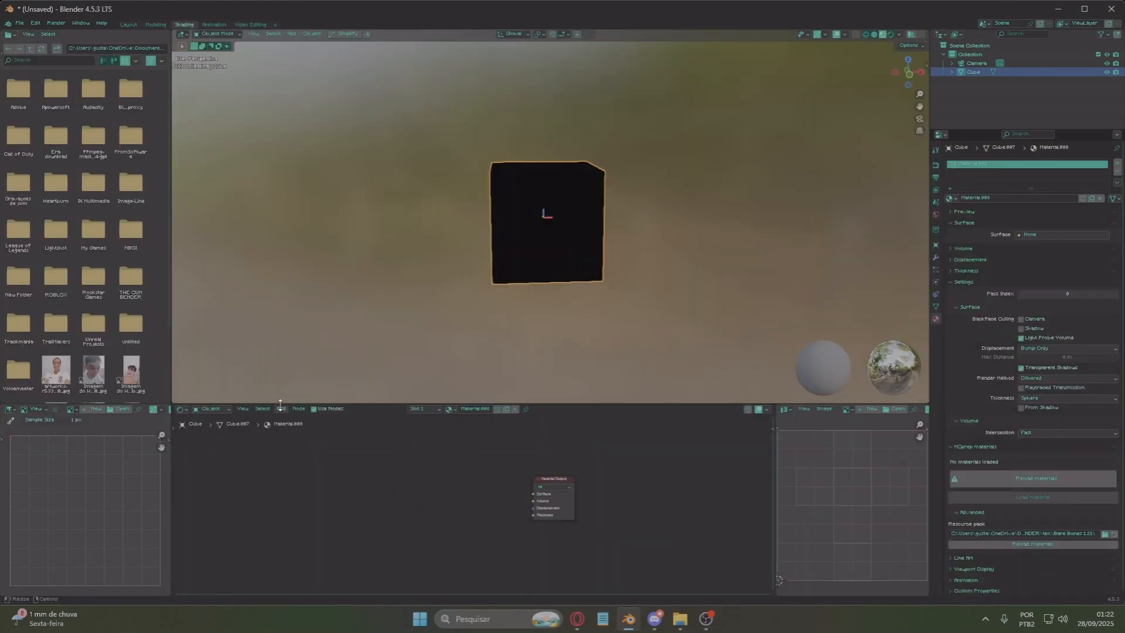
left_click(281, 409)
left_click(305, 445)
left_click(455, 501)
Add a Subdivision Surface modifier to the cube to round it into a head
left_click(936, 257)
left_click(975, 164)
mouse_move(983, 171)
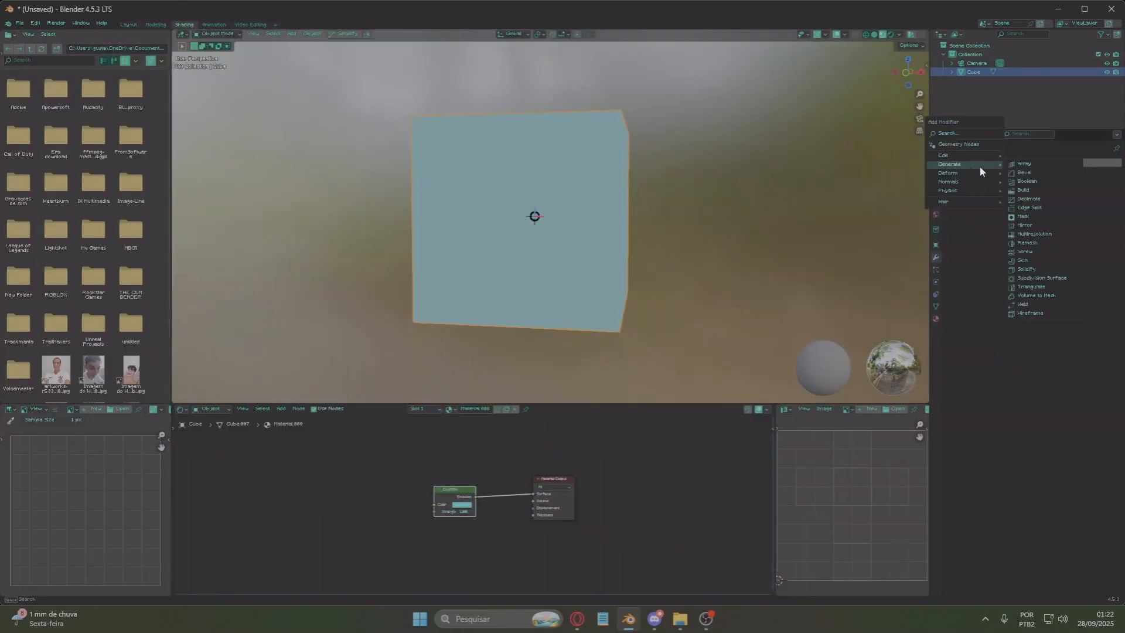
left_click(1035, 278)
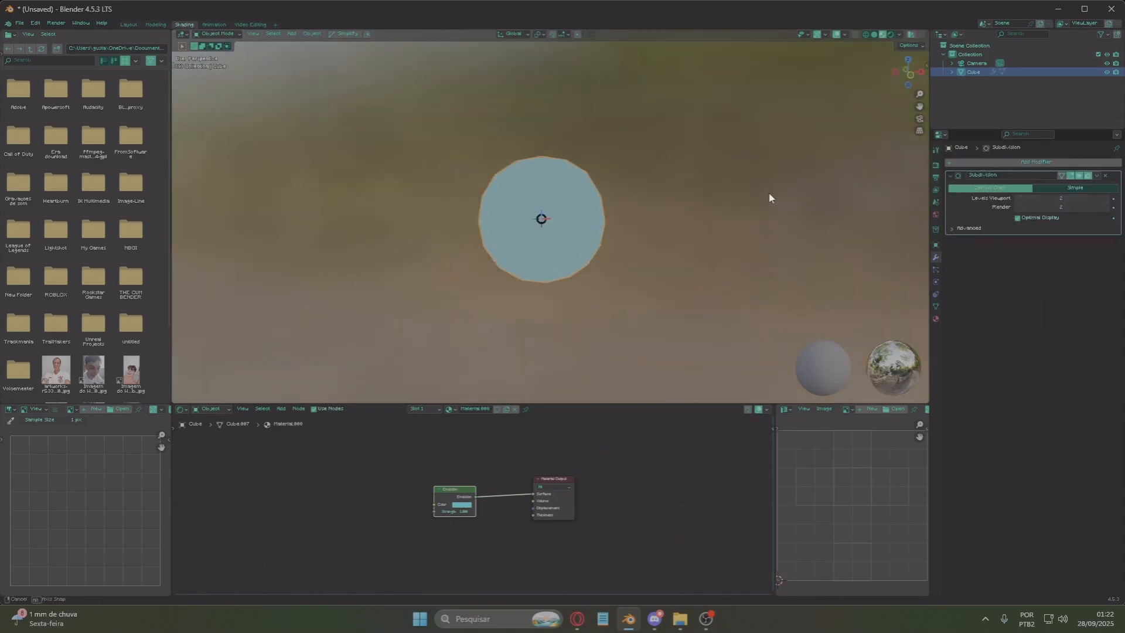
Rename the black eye object as "olho aberto esquerdo"
double_click(978, 81)
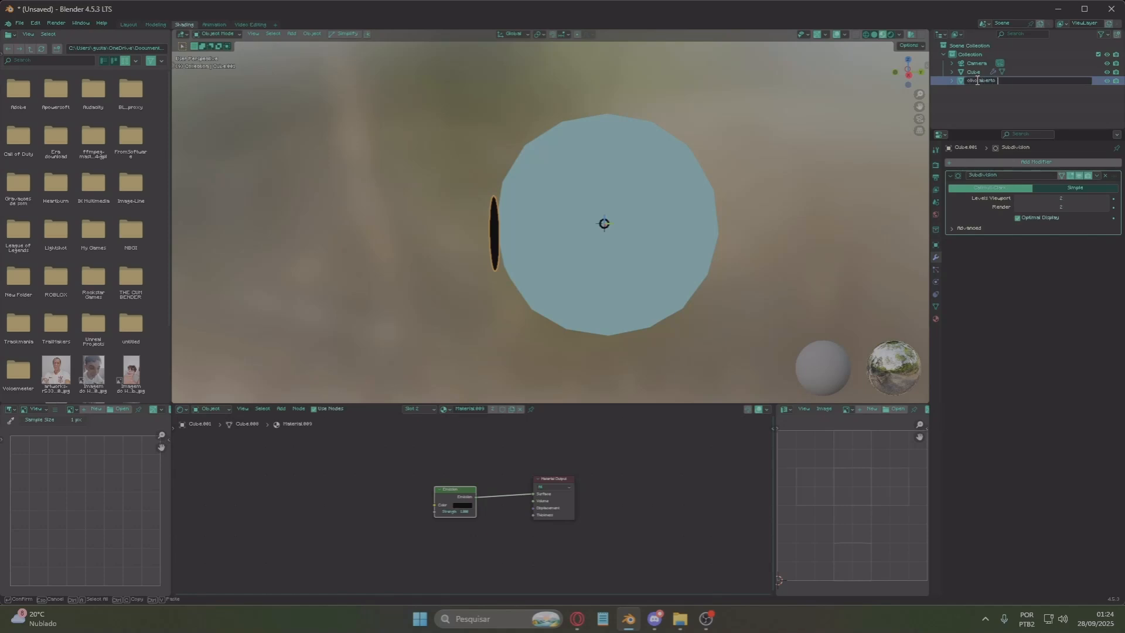
type("olho aberto esquerdo")
key("Return")
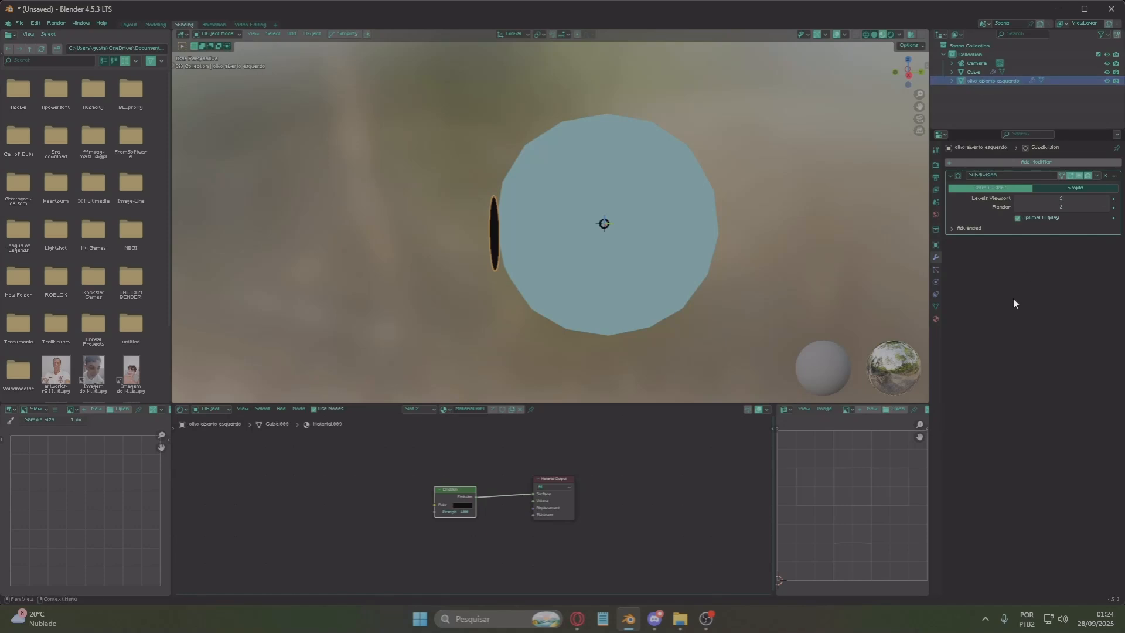
Add a Mirror modifier to the eye and place it above the Subdivision modifier
left_click(1014, 163)
mouse_move(1011, 177)
type("mir")
key("Return")
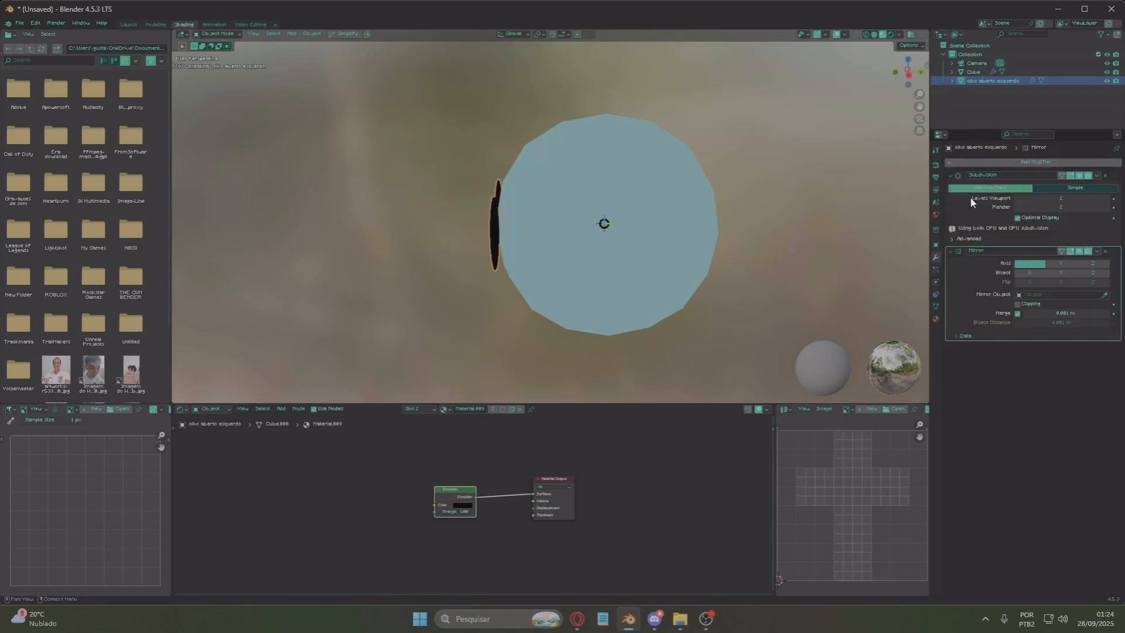
left_click_drag(1115, 251, 1109, 180)
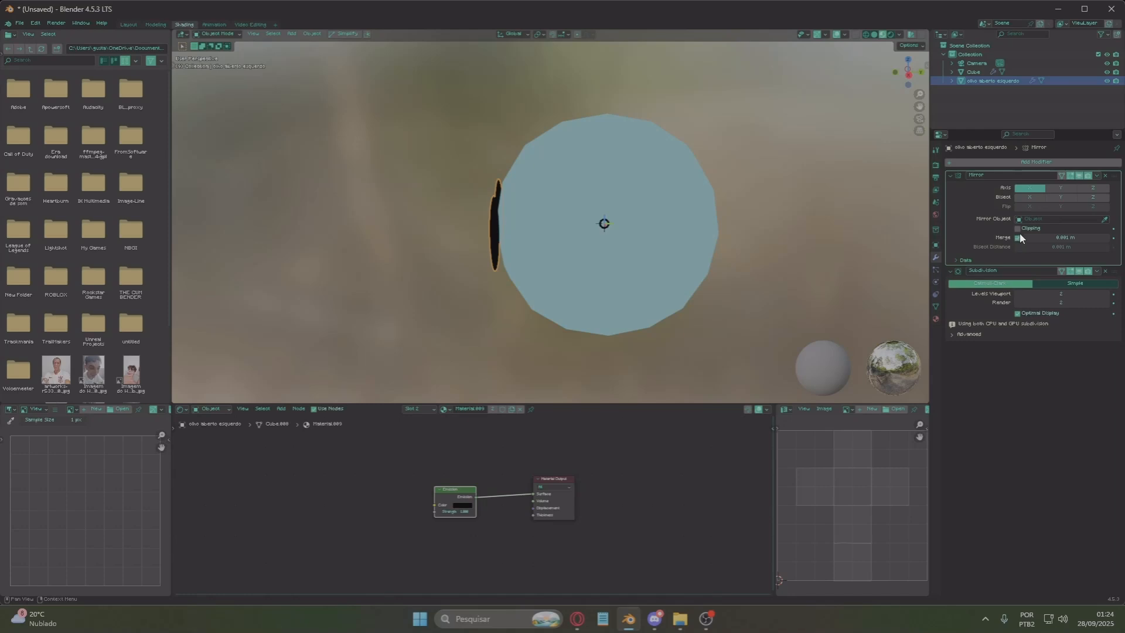
Rename the head object as "cabeça"
double_click(974, 72)
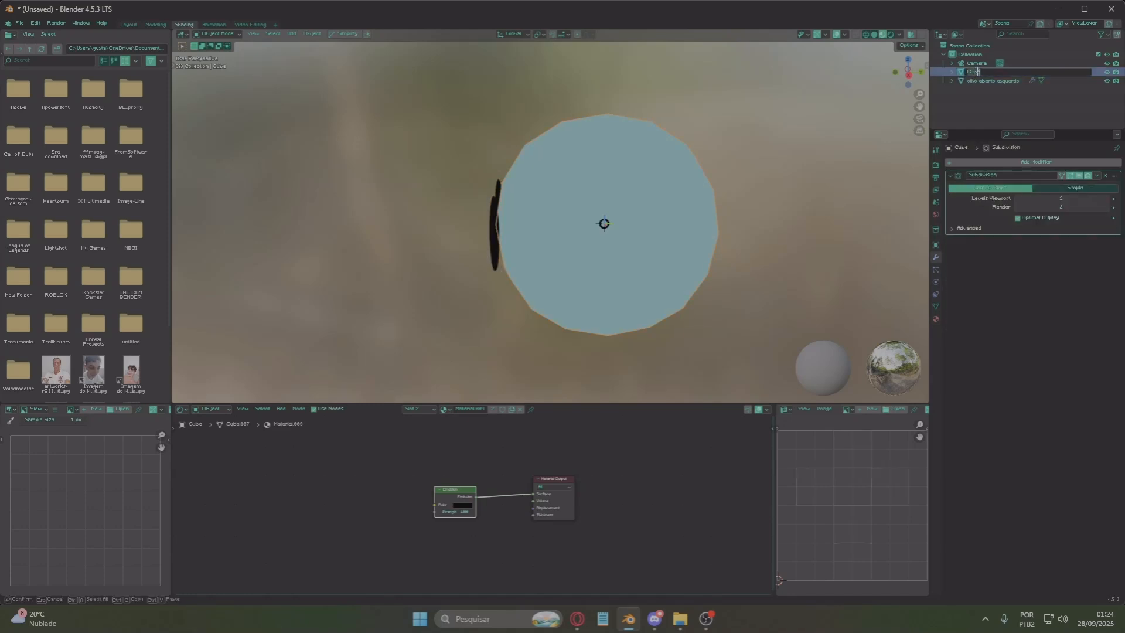
type("cabeça")
key("Return")
Set "cabeça" as the mirror object of the eye's Mirror modifier
middle_click_drag(639, 136, 568, 234)
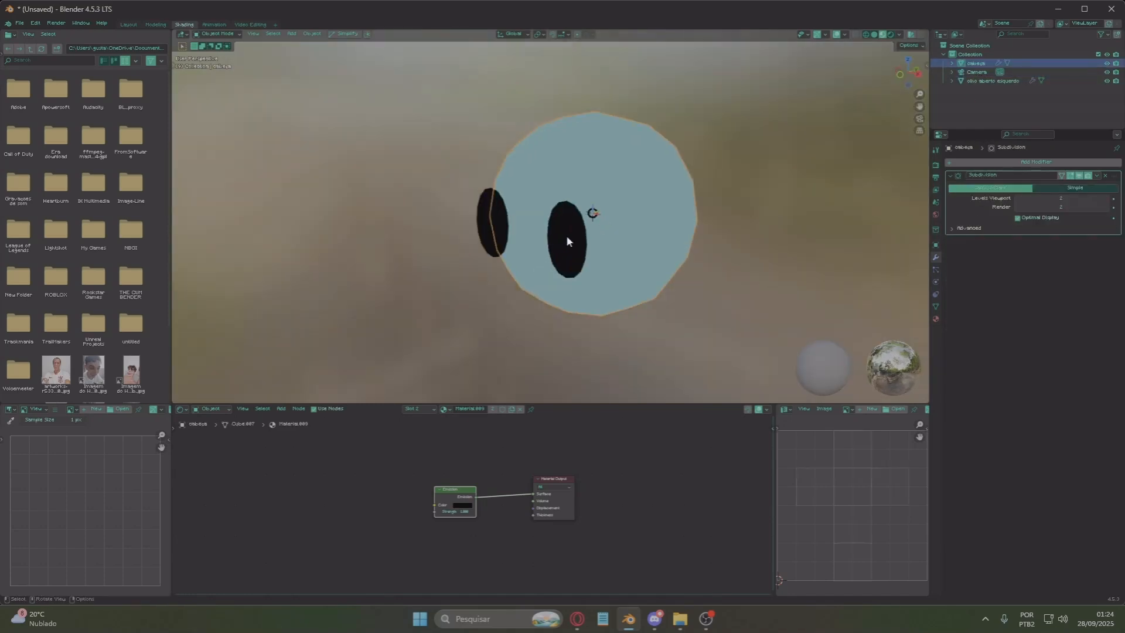
left_click(567, 233)
scroll(744, 239, "up", 3)
scroll(689, 226, "down", 3)
middle_click_drag(688, 225, 642, 187)
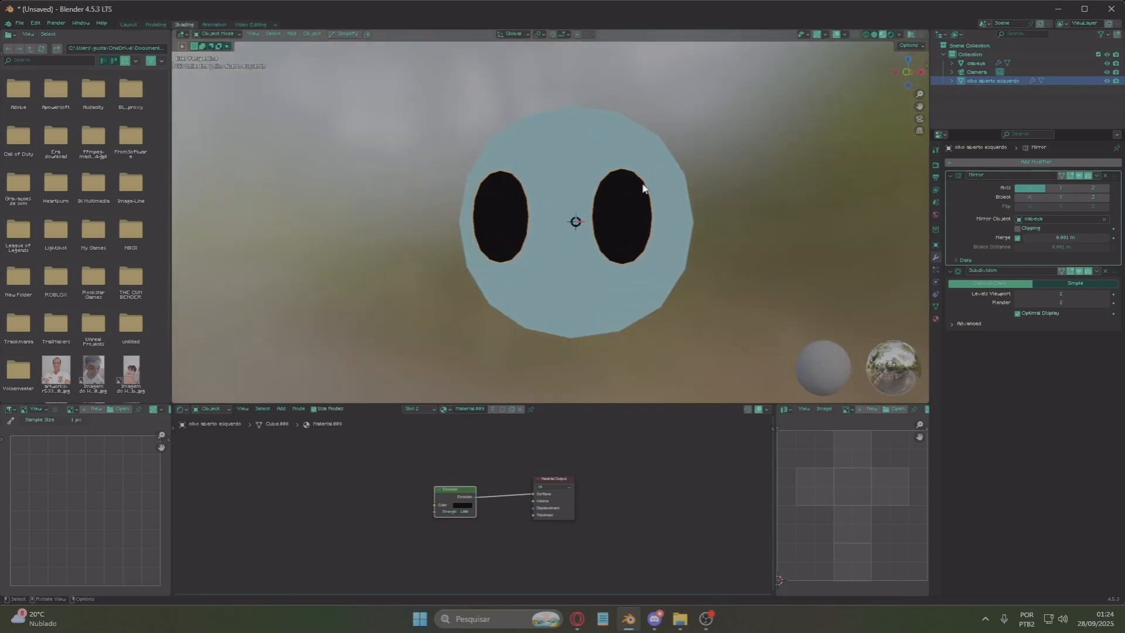
Duplicate the eye object in place and enter Edit Mode on the duplicate
left_click(897, 73)
key("shift+d")
right_click(779, 135)
left_click(217, 34)
left_click(215, 53)
Hide the original open eye and scale the duplicate's whole mesh along Z into a thin closed-eye line
middle_click_drag(521, 154, 446, 176)
left_click(647, 210)
key("l")
left_click(1107, 81)
middle_click_drag(753, 76, 645, 47)
key("s")
key("z")
left_click(655, 209)
middle_click_drag(655, 210, 609, 234)
Add a loop cut near the inner end of the flattened eye
key("ctrl+r")
left_click(628, 222)
left_click(602, 221)
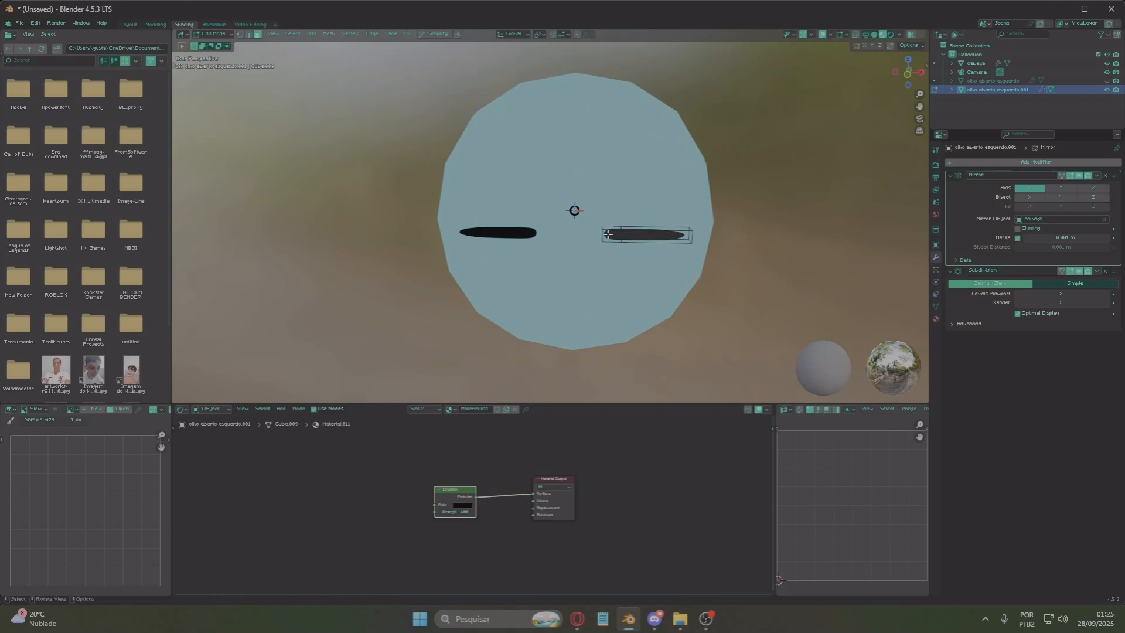
Extrude the flattened eye's inner end upward, then scale, move and rotate the tip into a hooked outward-pointing shape
left_click(910, 78)
key("e")
left_click(738, 123)
key("s")
left_click(756, 125)
key("g")
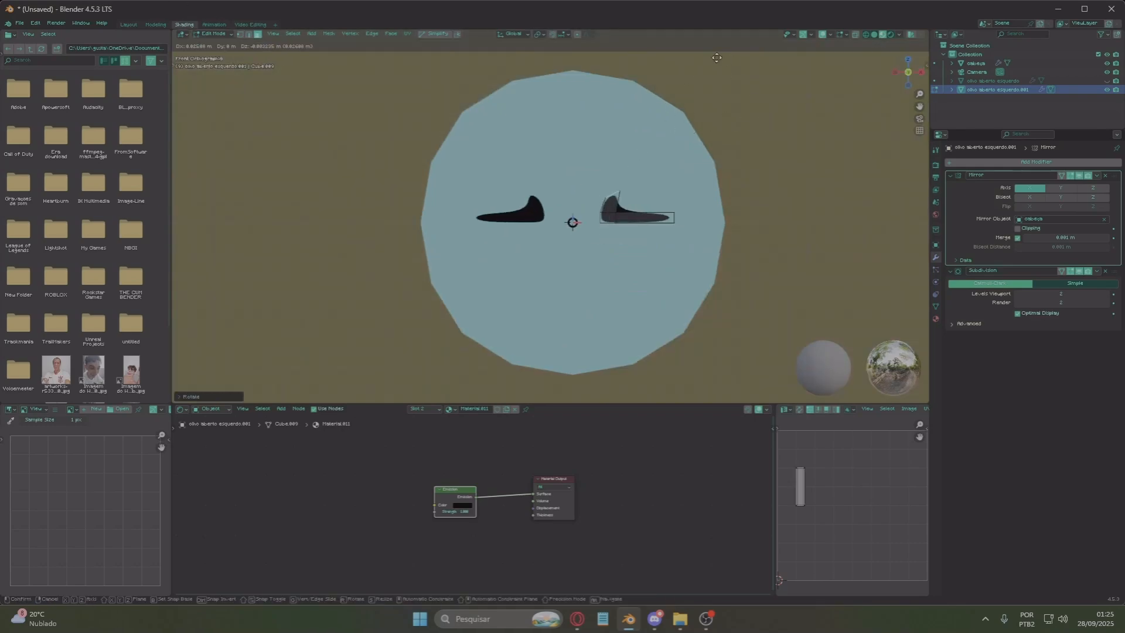
left_click(798, 125)
key("r")
left_click(615, 179)
middle_click_drag(615, 178, 623, 221)
Return to Object Mode and apply the closed eye's Mirror and Subdivision modifiers
left_click(899, 73)
left_click(211, 34)
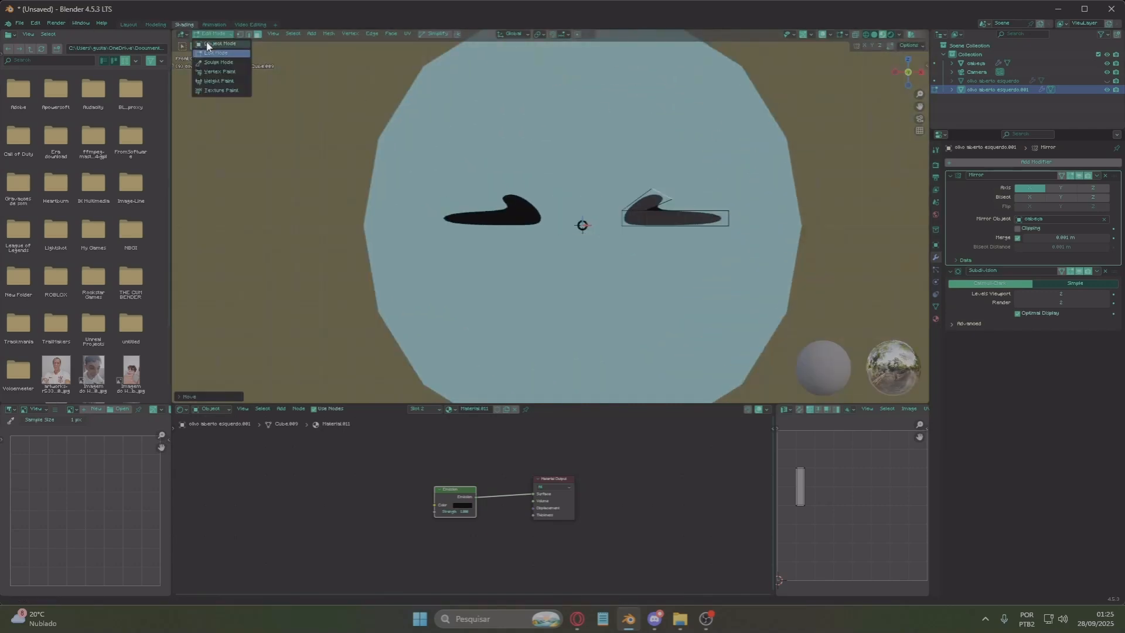
left_click(218, 43)
left_click(211, 34)
left_click(216, 53)
middle_click_drag(592, 142, 570, 143, "shift")
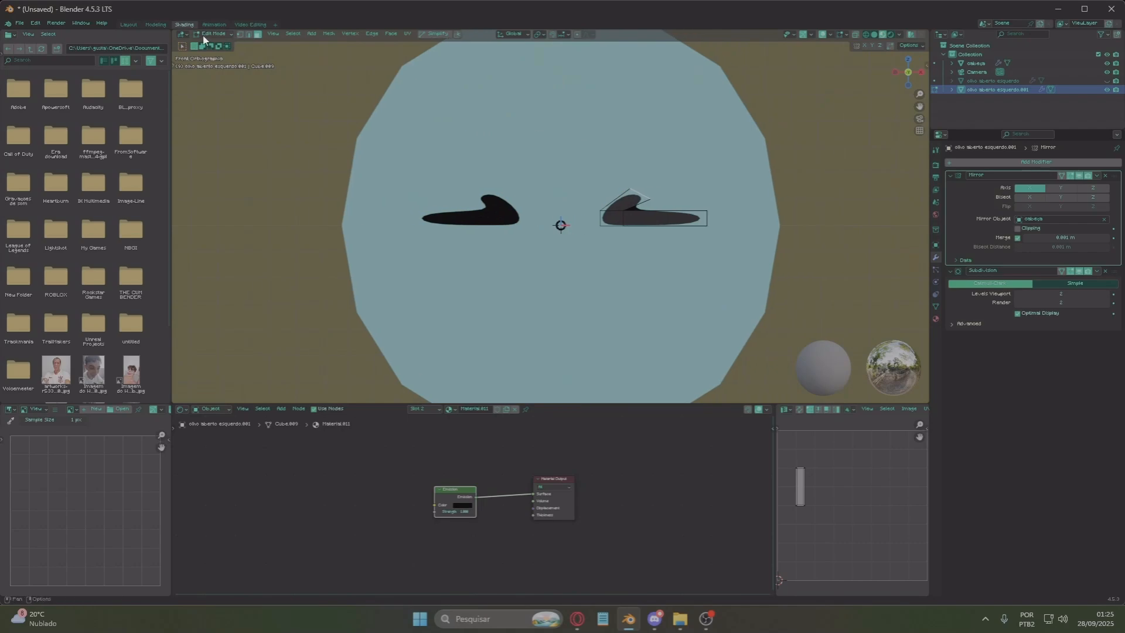
left_click(209, 34)
left_click(217, 44)
key("ctrl+a")
key("ctrl+a")
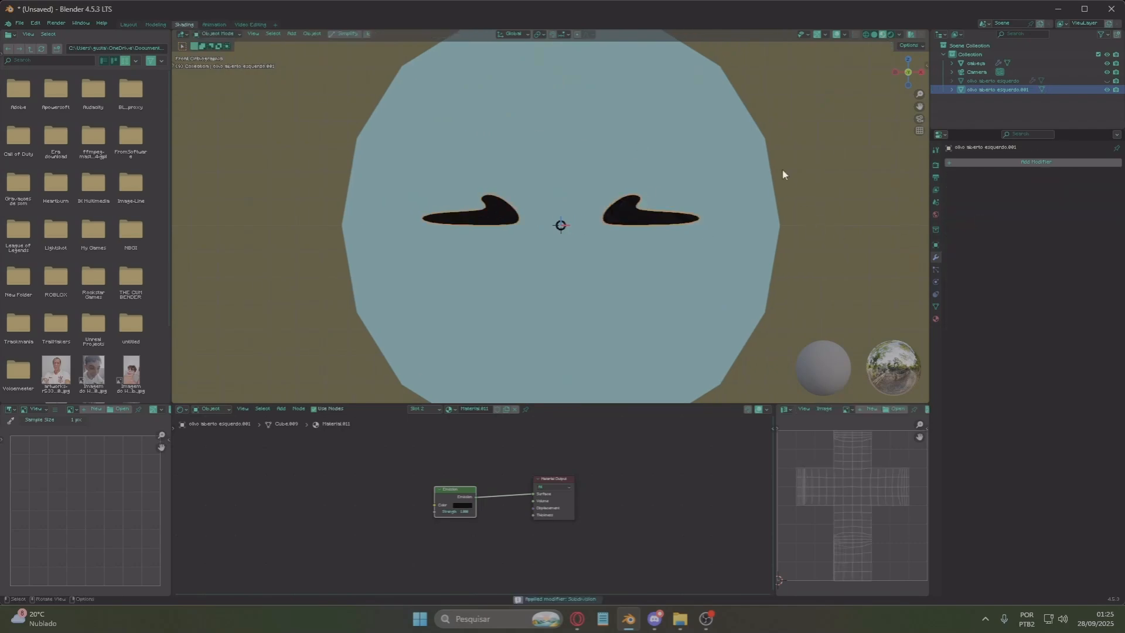
Unhide "olho aberto esquerdo" and apply its Mirror and Subdivision modifiers
left_click(997, 81)
left_click(1107, 80)
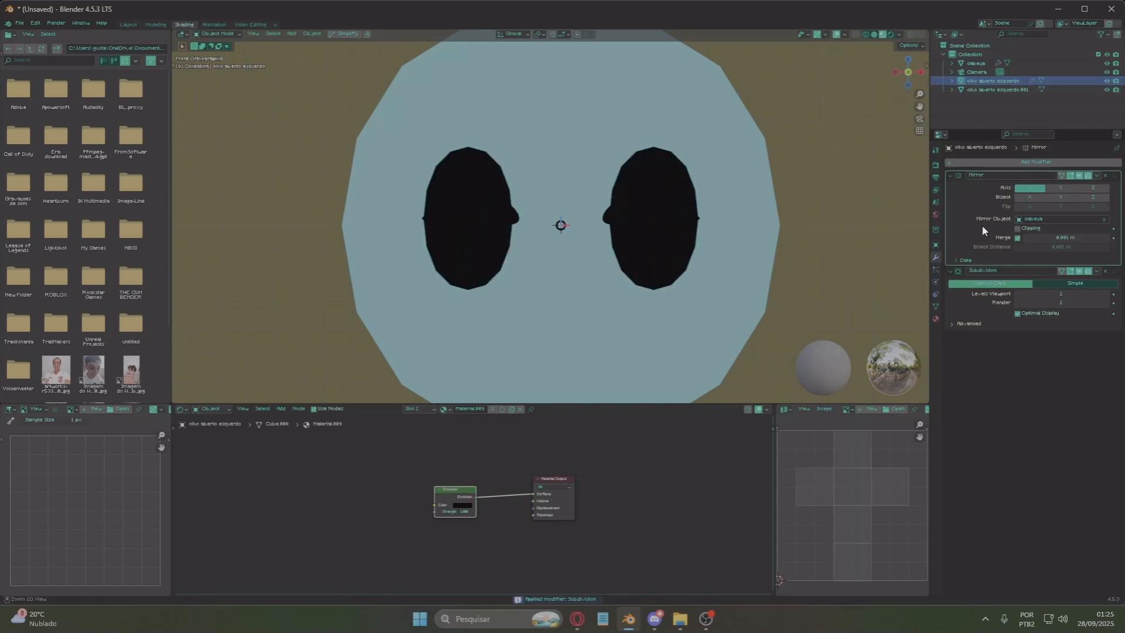
key("ctrl+a")
key("ctrl+a")
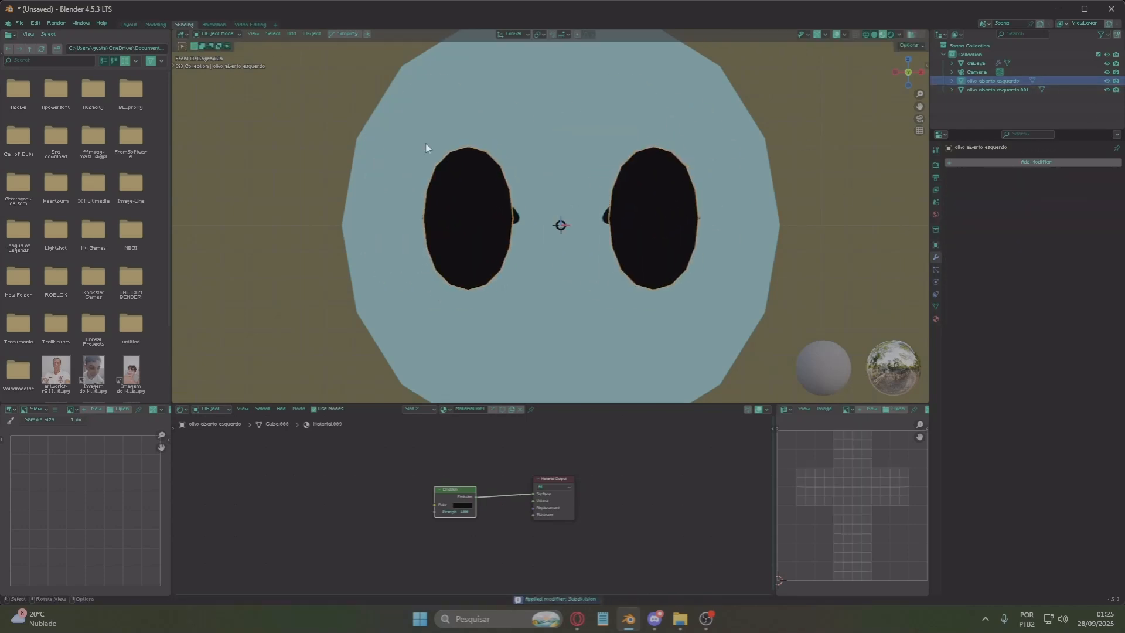
In Edit Mode, select the linked mesh of one open eye and separate the selection into its own object
left_click(216, 33)
left_click(214, 53)
key("l")
right_click(465, 195)
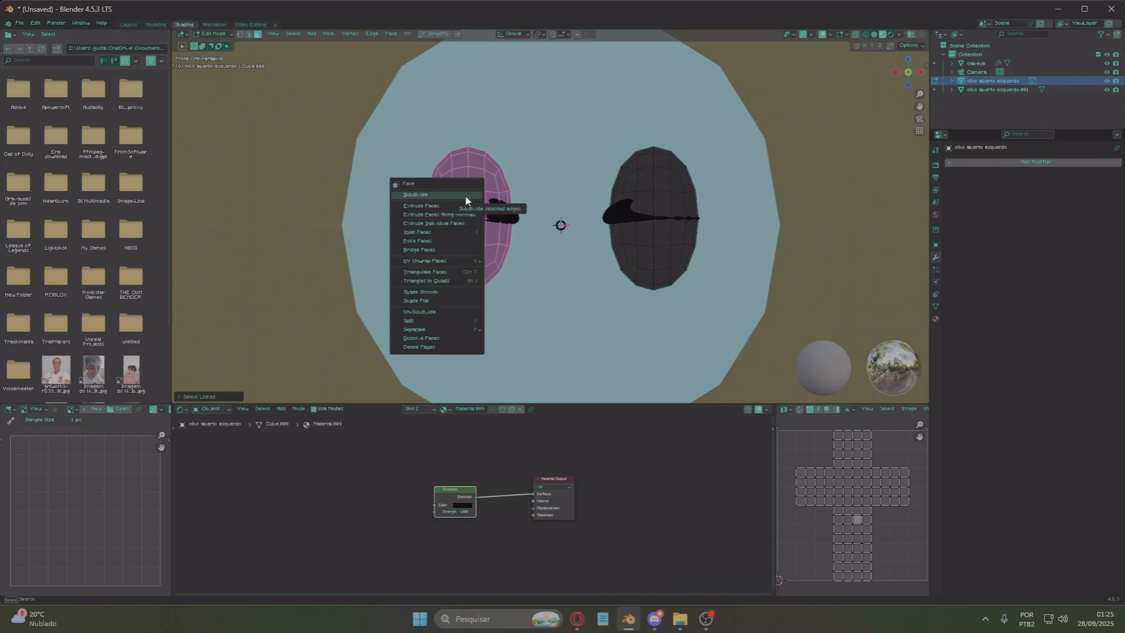
key("Escape")
right_click(384, 208)
mouse_move(386, 342)
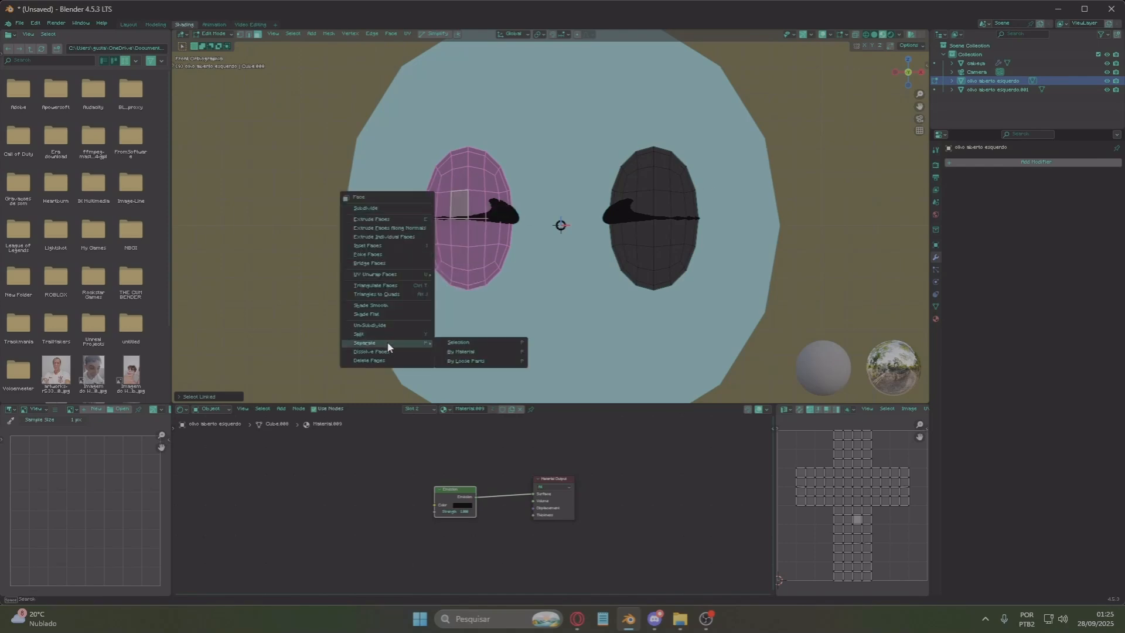
left_click(458, 342)
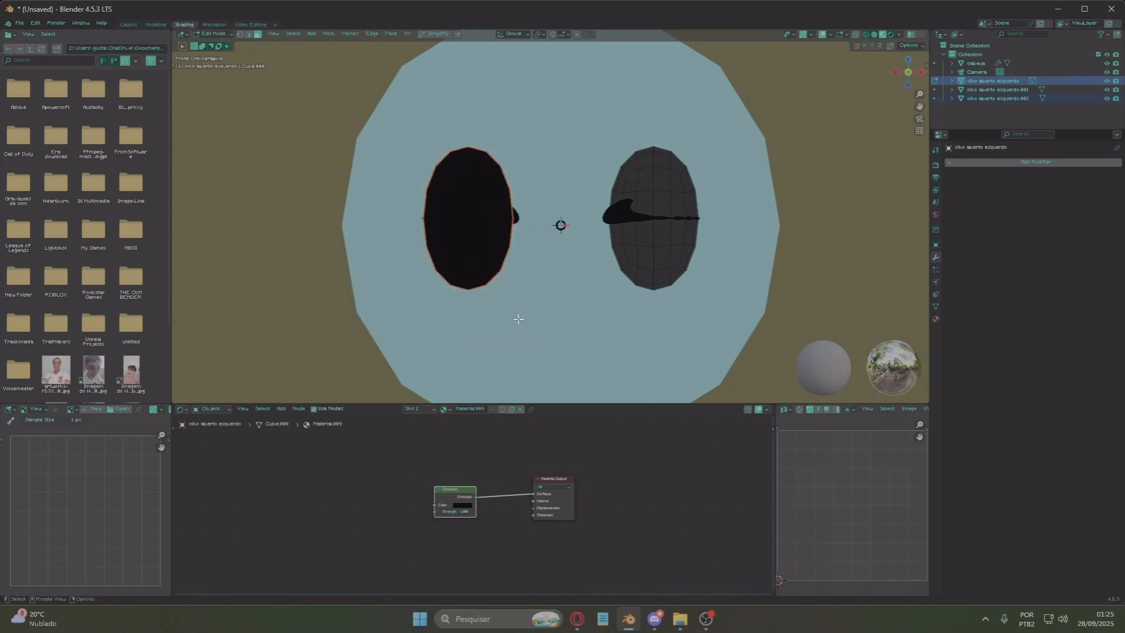
Rename "olho aberto esquerdo.002" as "olho aberto direito"
left_click(970, 98)
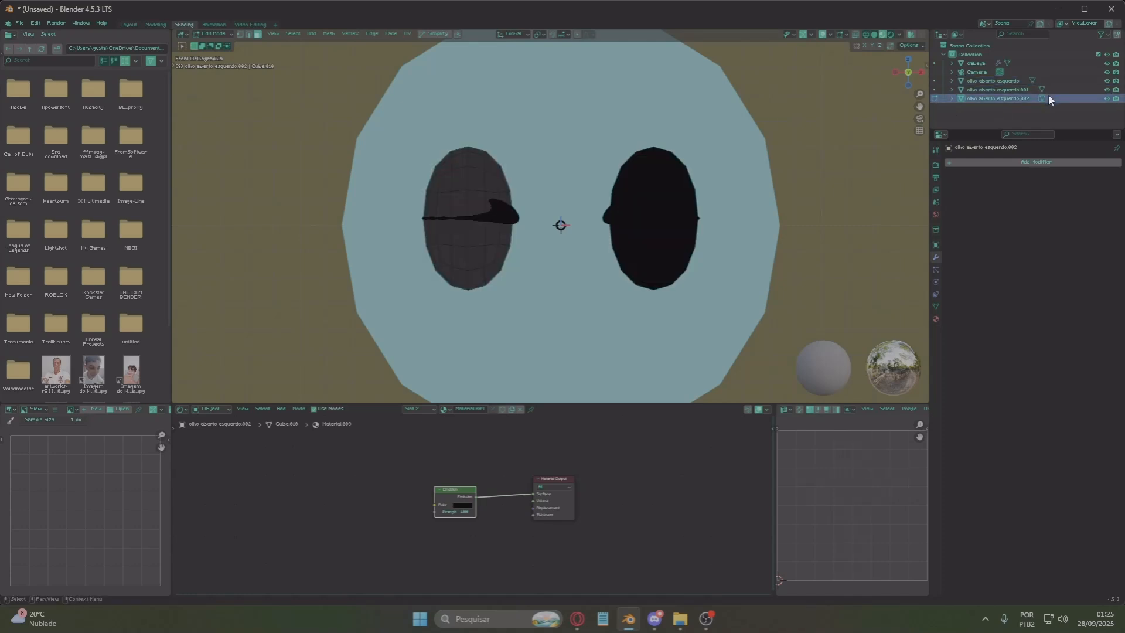
double_click(1002, 98)
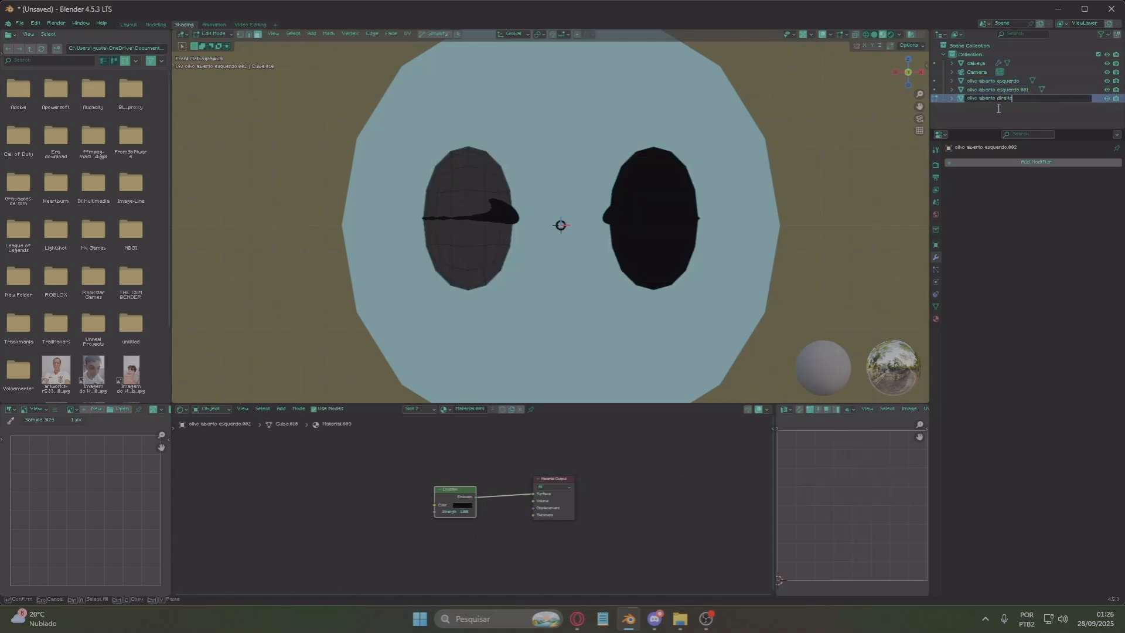
type("olho aberto direito")
key("Return")
Rename the closed-eye object as "olho fechado esquerdo"
double_click(1008, 99)
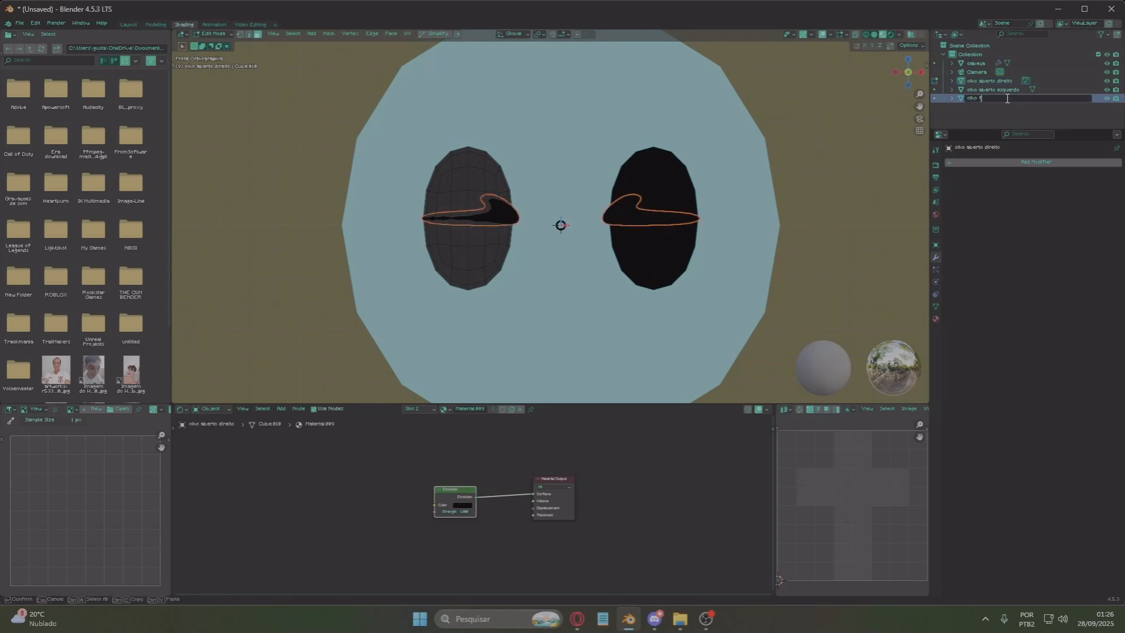
type("olho fechado")
key("Return")
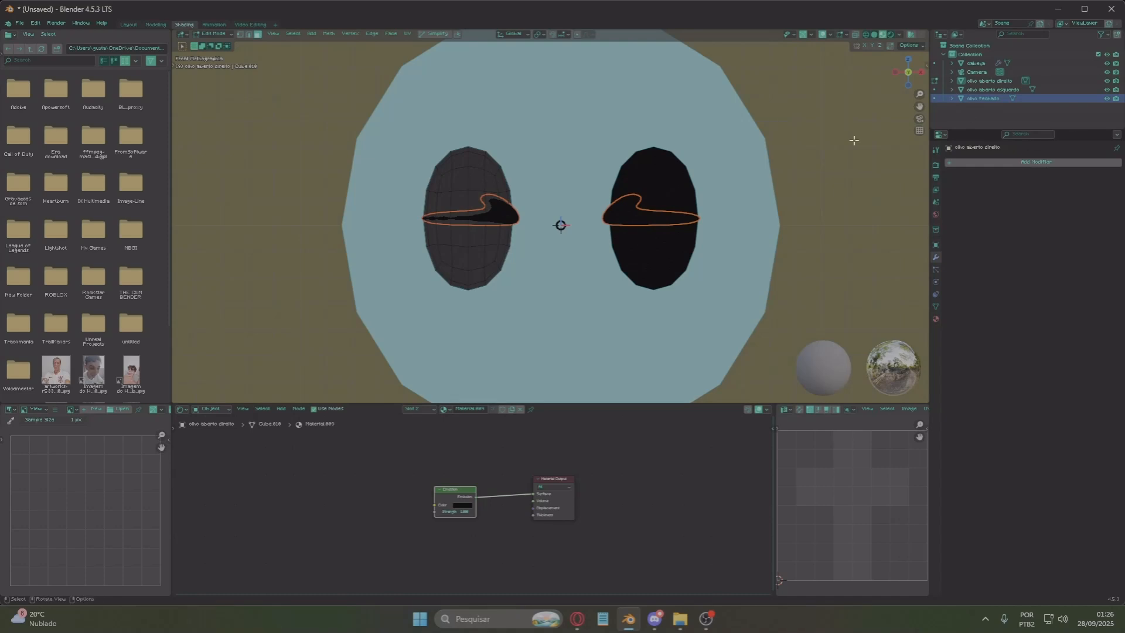
double_click(1002, 98)
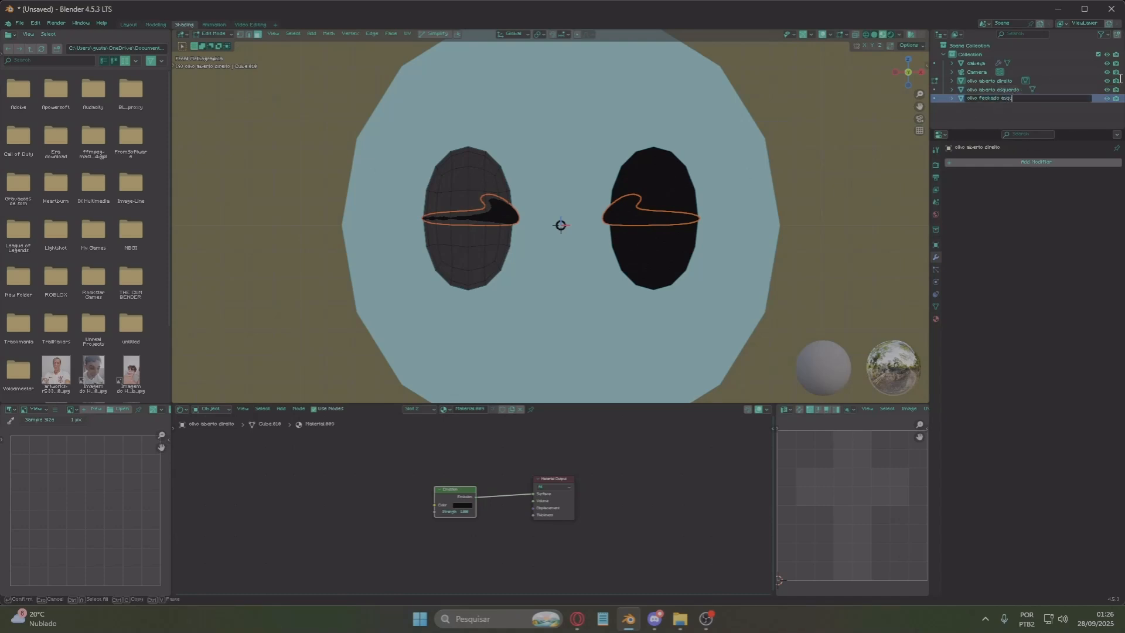
type("esquerdo")
key("Return")
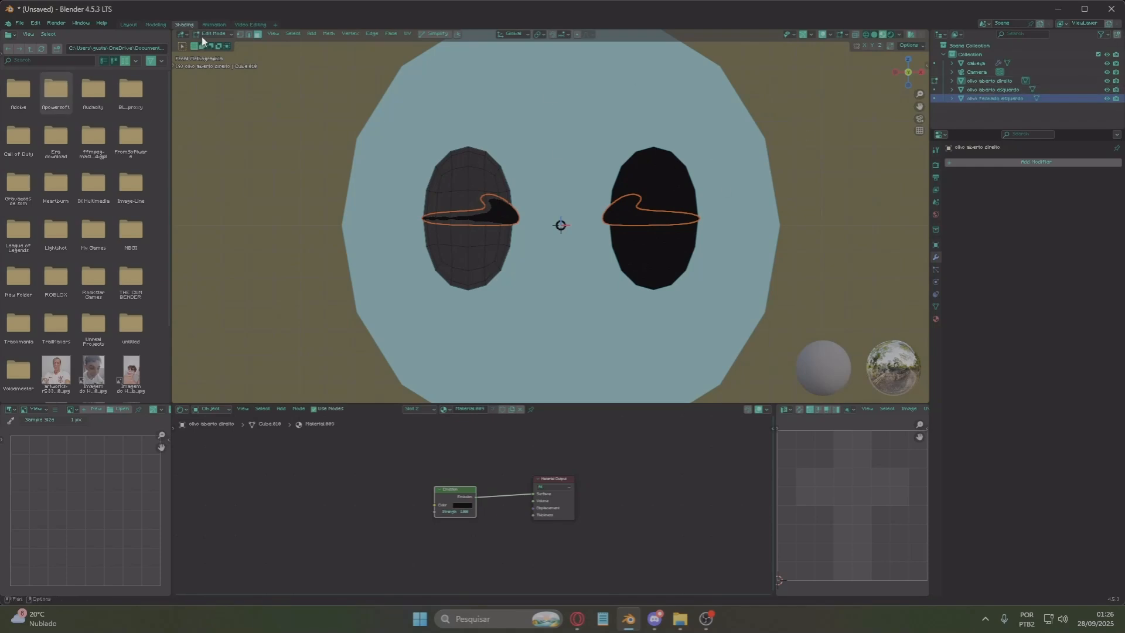
Switch from the open right eye to "olho fechado esquerdo" and open its closed-eye mesh in Edit Mode
key("Tab")
left_click(497, 208)
key("Tab")
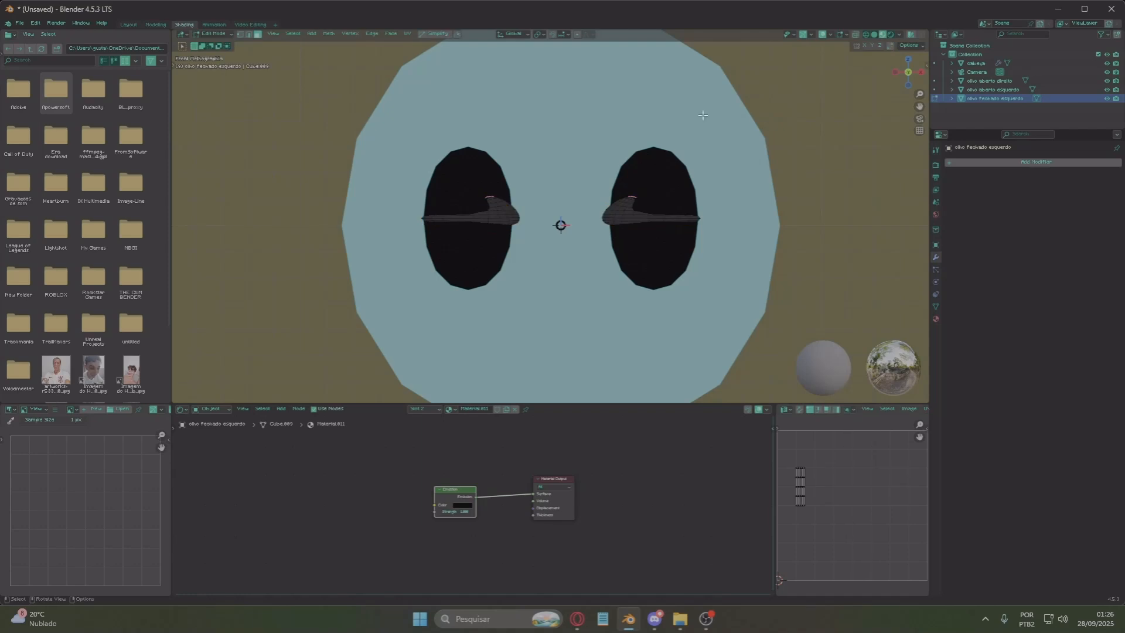
middle_click_drag(577, 197, 653, 217)
scroll(633, 201, "up", 3)
scroll(694, 219, "down", 2)
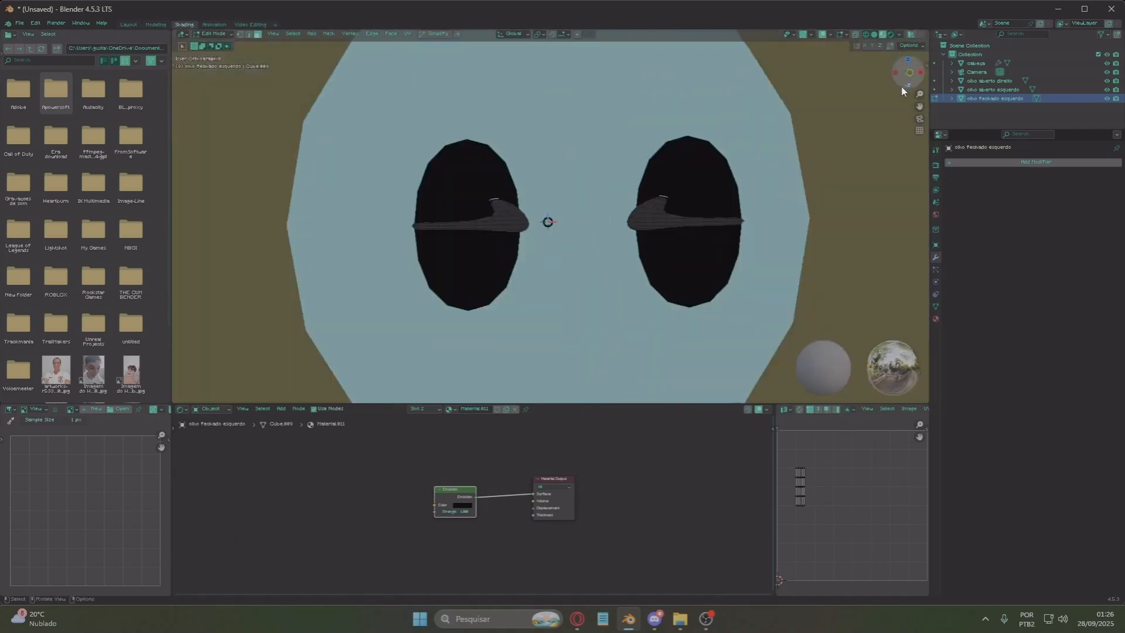
Add a Single Bone armature at the centre of the head
scroll(565, 228, "down", 3)
middle_click_drag(565, 229, 621, 177)
key("shift+a")
type("arm")
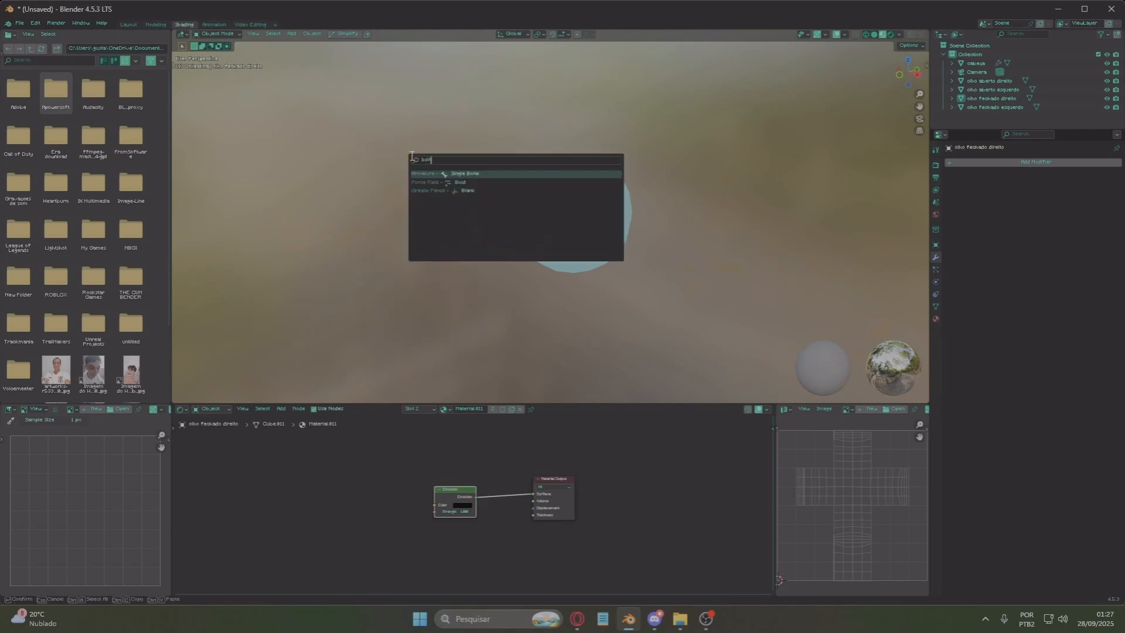
key("Return")
Set the armature's viewport display to show Names and In Front, with bones displayed as Stick
left_click(936, 282)
left_click(974, 295)
left_click(1019, 317)
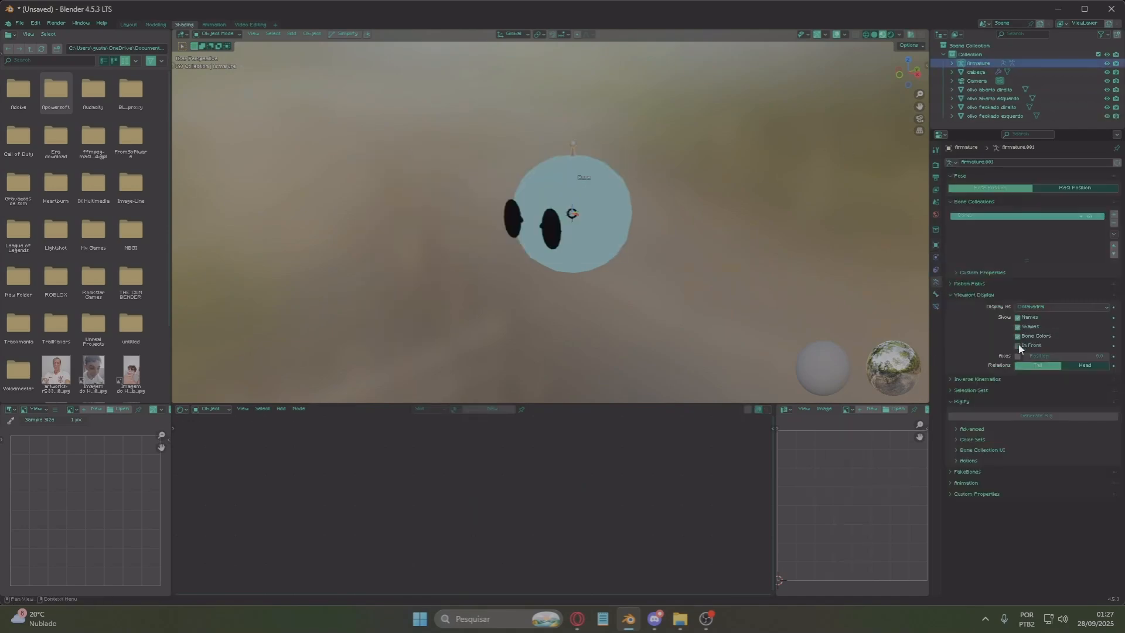
left_click(1019, 344)
left_click(1036, 306)
left_click(1036, 325)
In front view, scale the armature and move it vertically so its bone spans the head from bottom to top
key("KP_1")
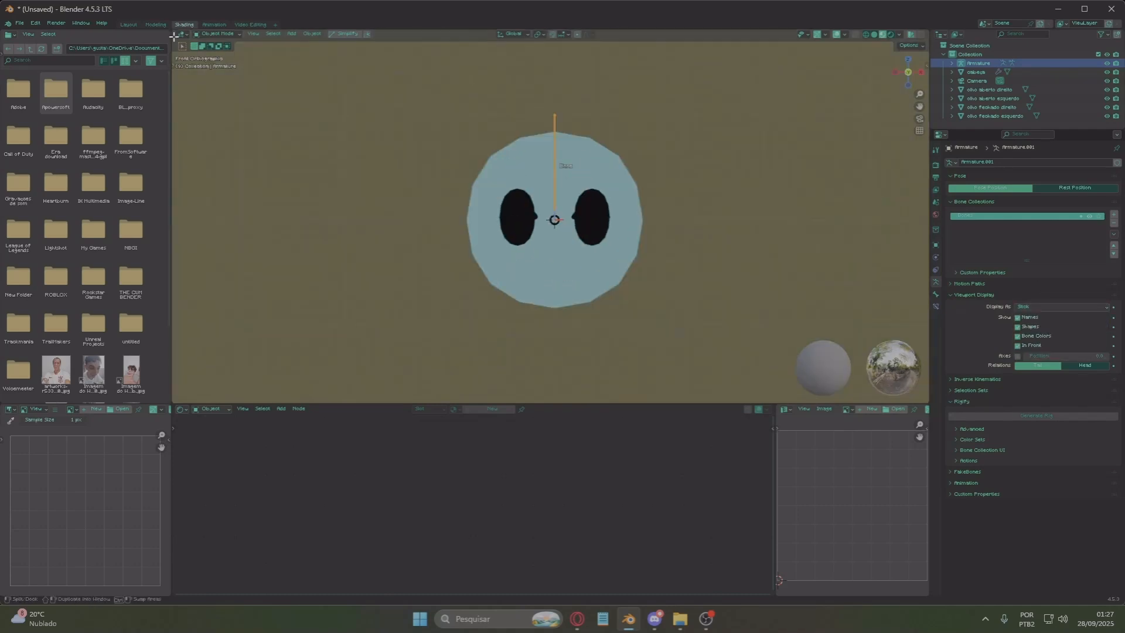
key("g")
key("z")
left_click(526, 198)
key("s")
left_click(678, 201)
key("g")
key("z")
left_click(674, 222)
In Edit Mode, duplicate the central bone, place the copy over one eye and scale it down
left_click(215, 36)
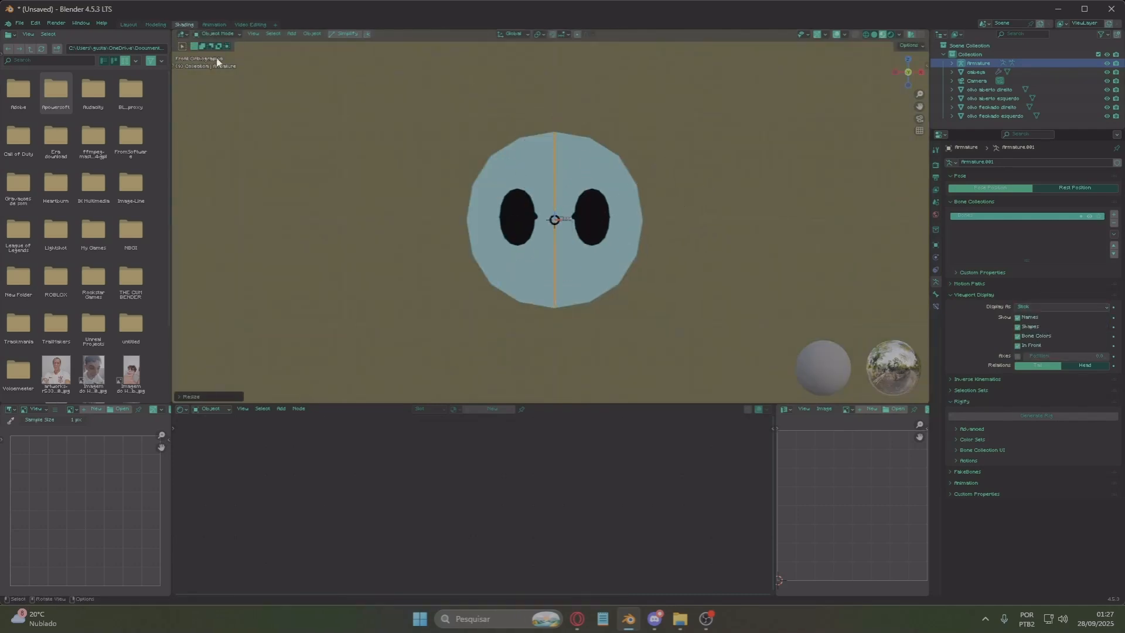
left_click(216, 62)
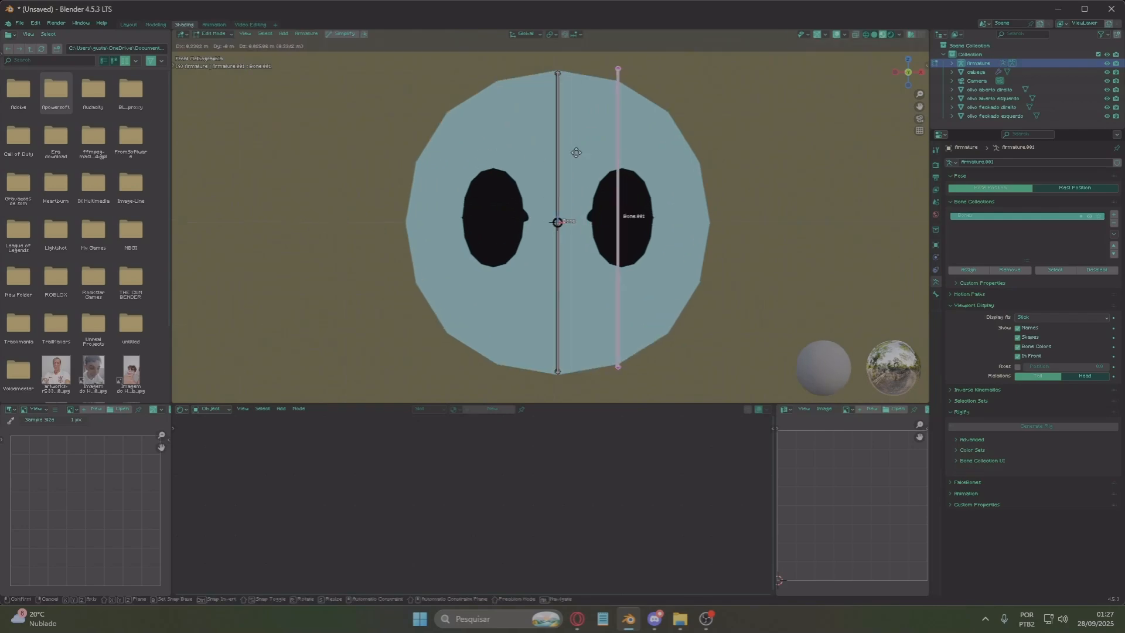
key("s")
left_click(576, 167)
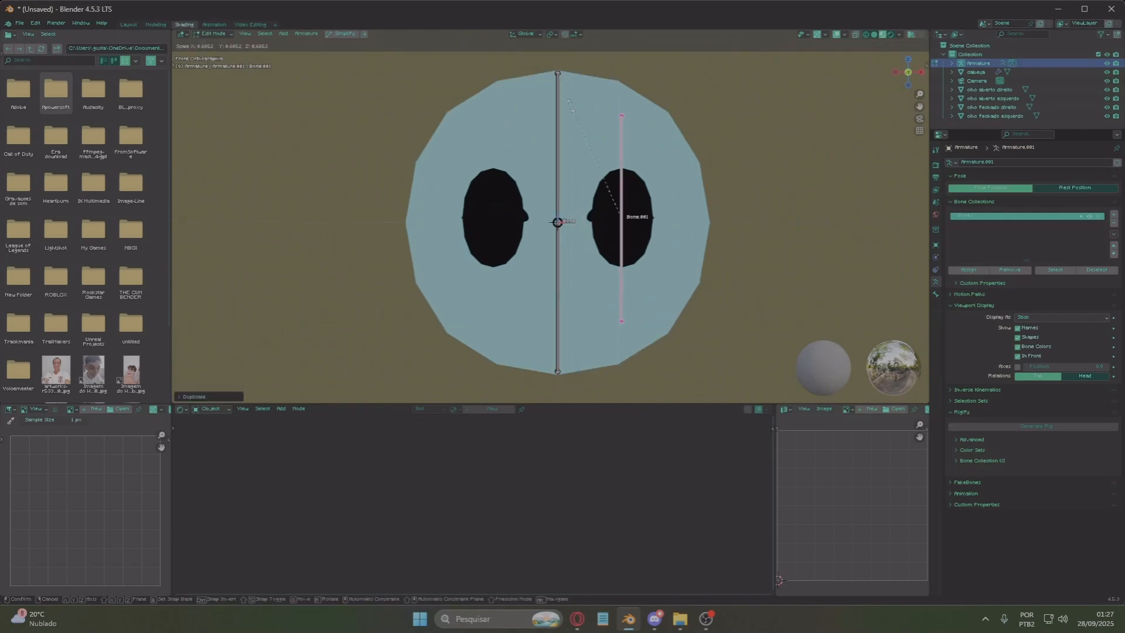
Duplicate the smaller bone along X onto the other eye
key("shift+d")
key("x")
left_click(461, 170)
scroll(703, 177, "down", 1)
middle_click_drag(703, 177, 674, 169, "shift")
scroll(621, 171, "up", 3)
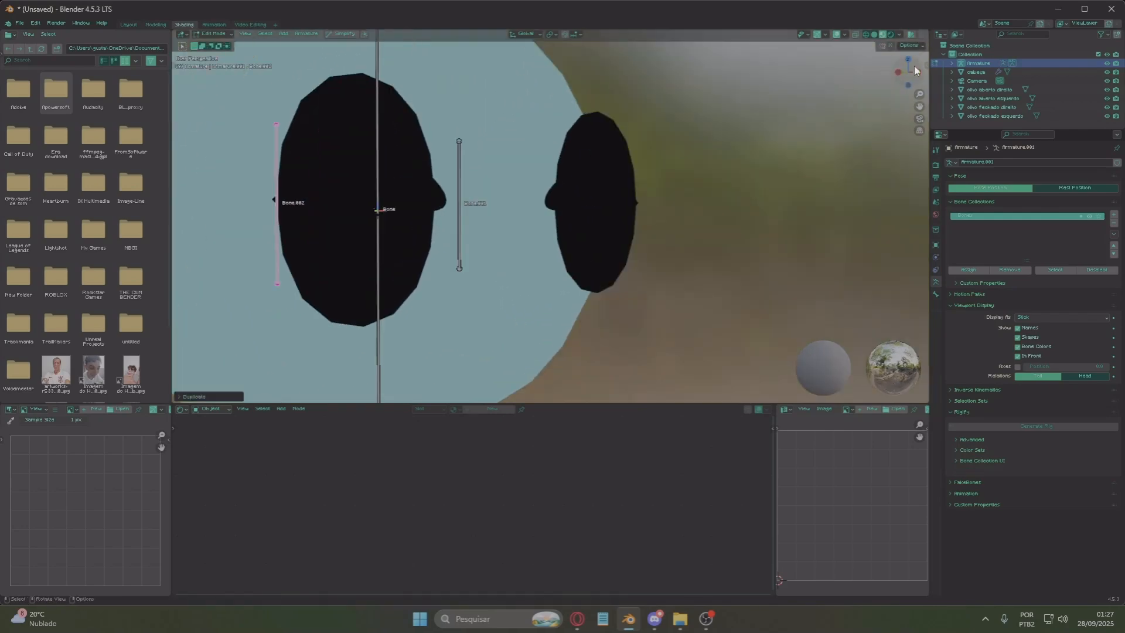
Move both eye bones along Y to the front of the face, onto the eyes
left_click(912, 69)
left_click(214, 36)
left_click(216, 53)
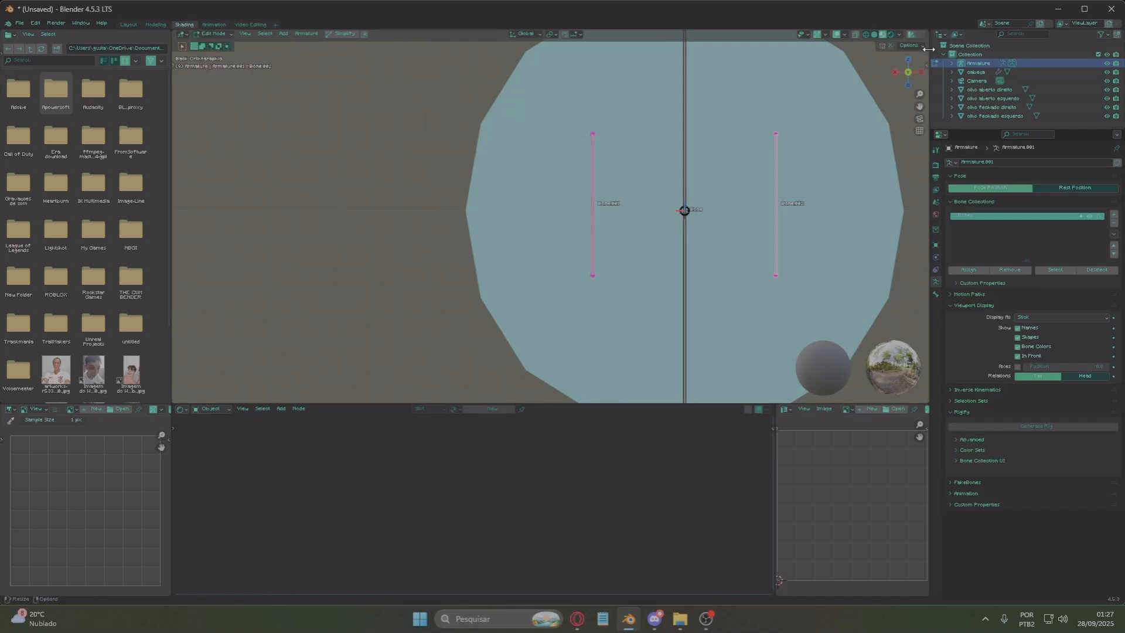
key("ctrl+KP_3")
key("g")
key("y")
left_click(818, 151)
middle_click_drag(819, 151, 589, 128)
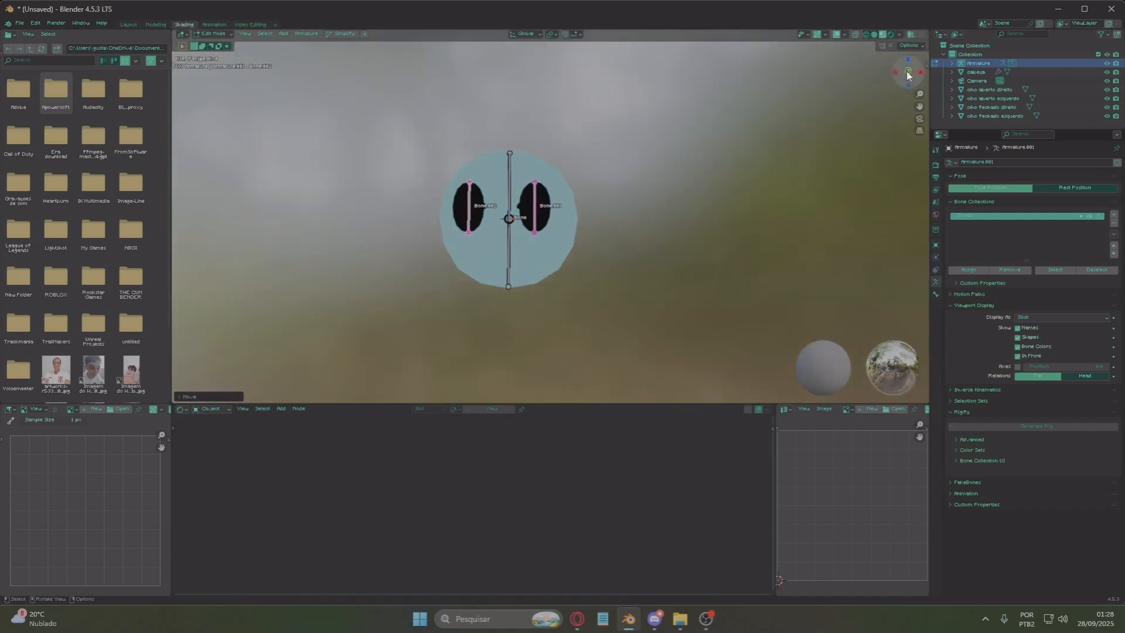
Duplicate the two eye bones along X and place the copies outside the head as controllers
left_click(909, 73)
key("shift+d")
key("x")
left_click(866, 206)
Rename the two bones beside the head "controlador olho direito" (nearer the head) and "controlador olho esquerdo" (farther out)
left_click(759, 200)
key("F2")
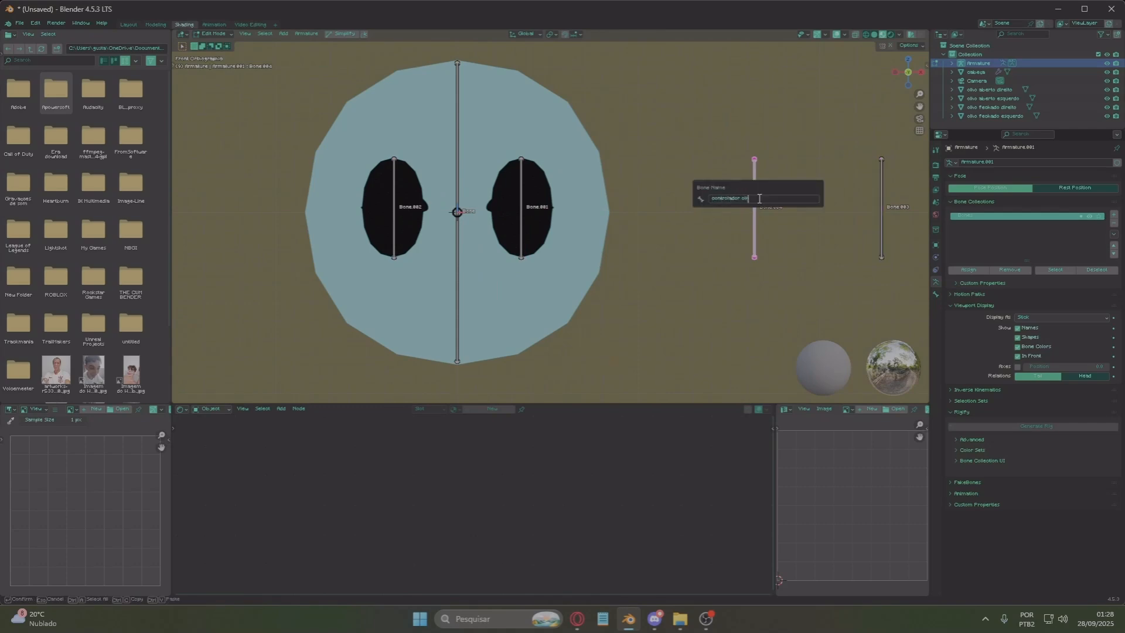
type("controlador olho direito")
key("Return")
left_click(887, 201)
key("F2")
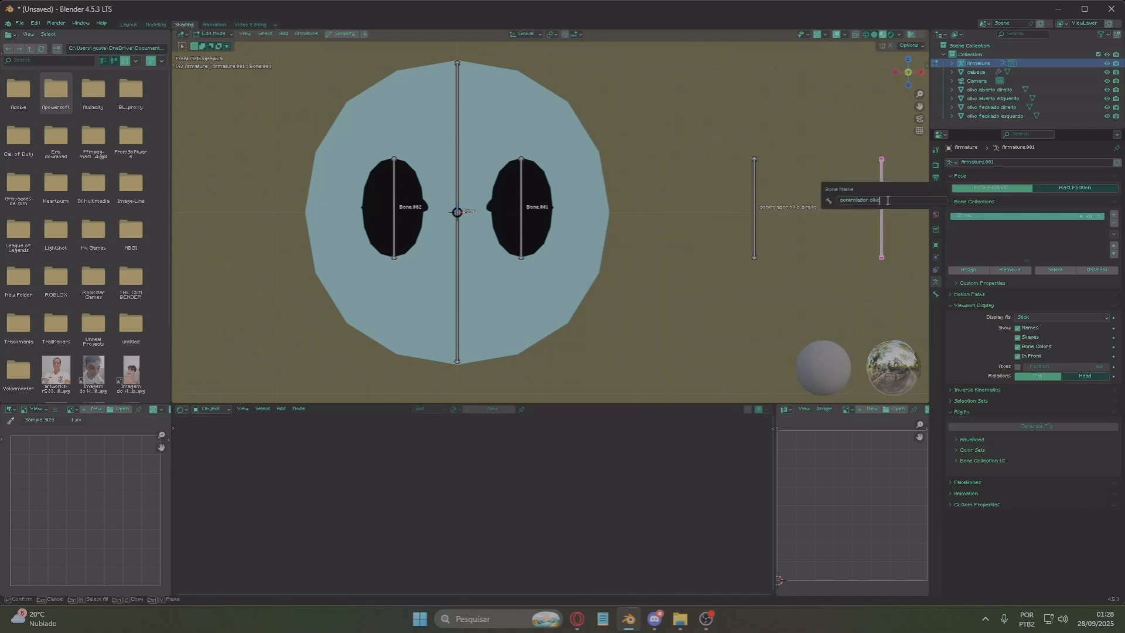
type("controlador olho esquerdo")
key("Return")
Rename the two bones over the eyes "olho esquerdo" and "olho direito"
left_click(522, 207)
key("F2")
type("c")
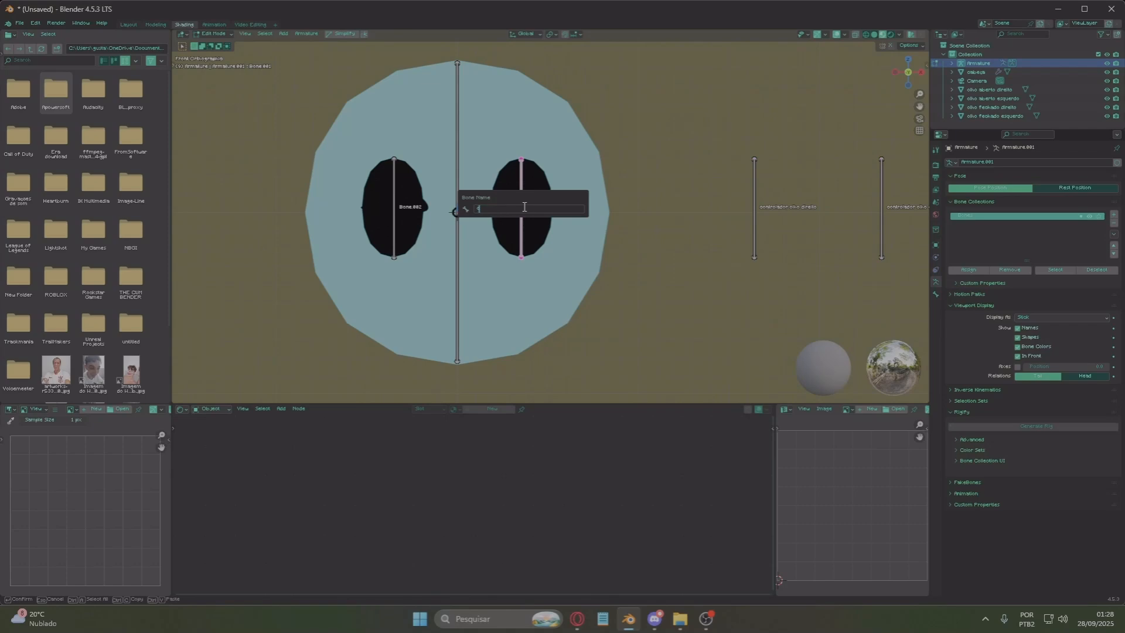
type("lho esquerdo")
key("Return")
left_click(395, 219)
key("F2")
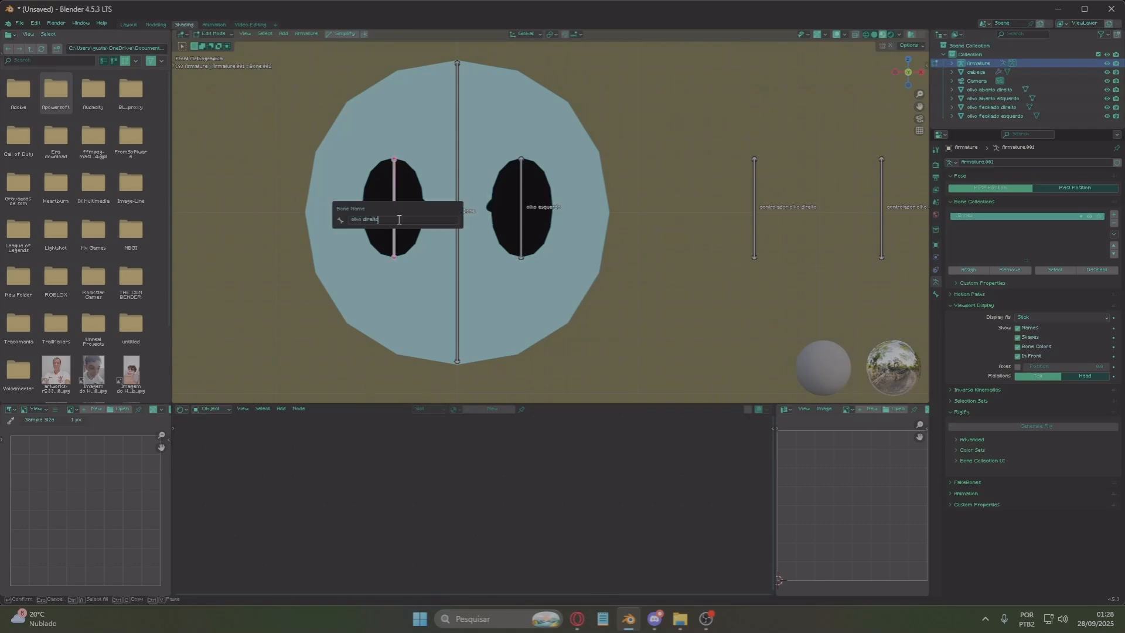
type("olho direito")
key("Return")
Rename the central head bone "cabeça"
left_click(457, 160)
key("F2")
type("cabeça")
key("Return")
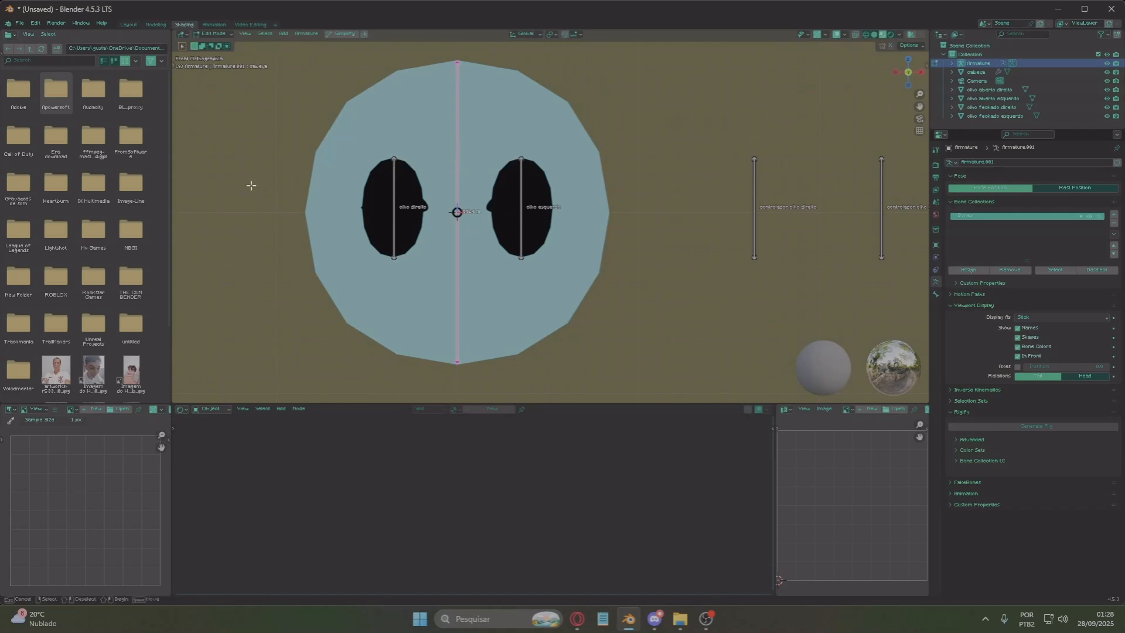
Test moving the head bone in Pose Mode and cancel the movement
left_click(214, 33)
left_click(214, 44)
left_click(216, 34)
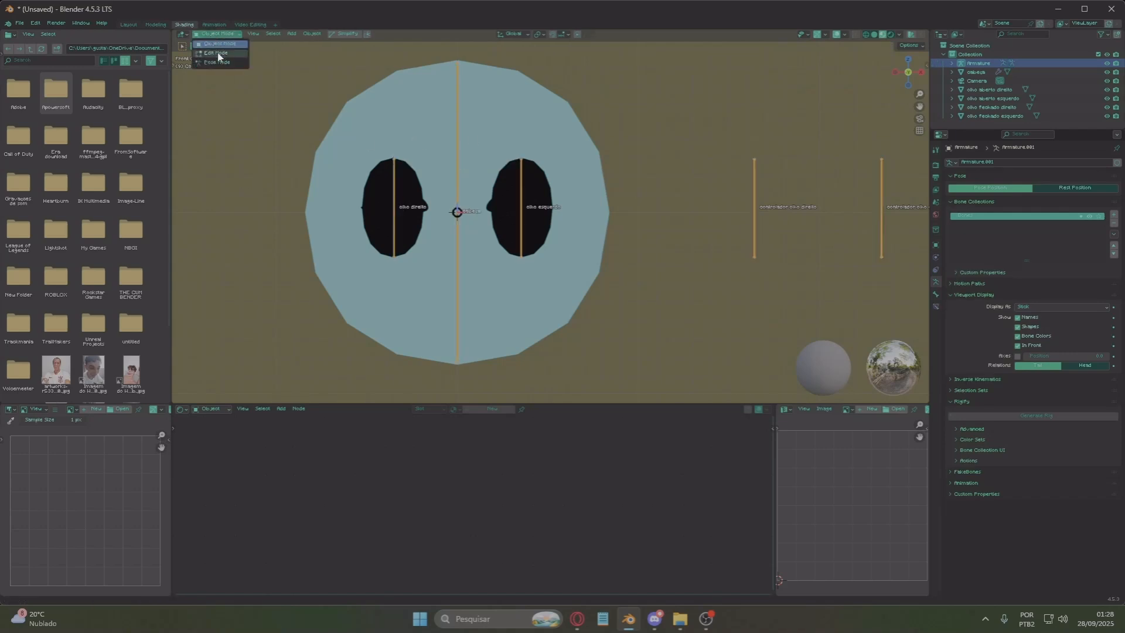
left_click(218, 61)
key("g")
right_click(452, 113)
In Edit Mode, parent both eye bones and both controller bones to the "cabeça" bone
left_click(213, 34)
left_click(214, 54)
scroll(376, 155, "down", 1)
left_click(419, 178)
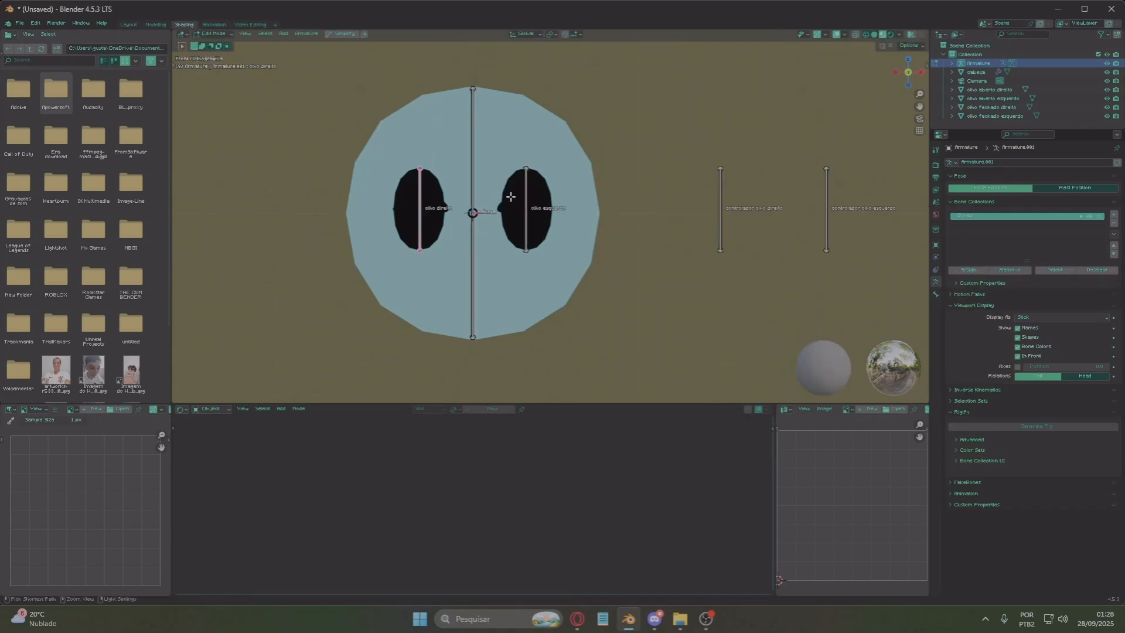
left_click(524, 188, "shift")
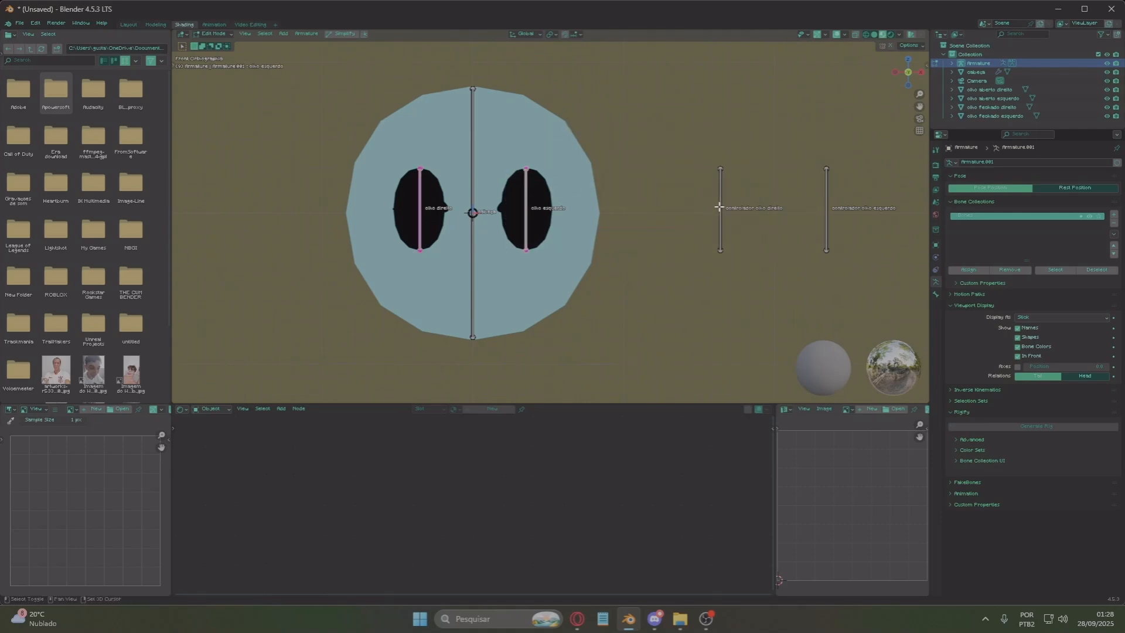
left_click(719, 207, "shift")
left_click(827, 204, "shift")
left_click(473, 135, "shift")
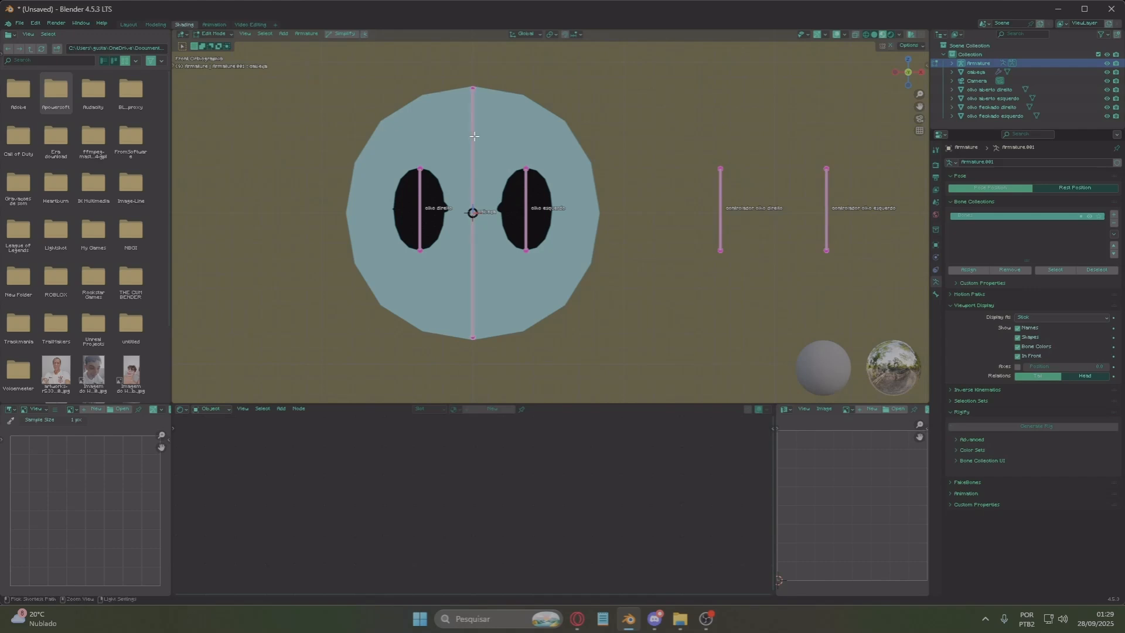
key("ctrl+p")
left_click(474, 136)
Check the parented bones in Pose Mode and return to Object Mode
left_click(212, 33)
left_click(214, 62)
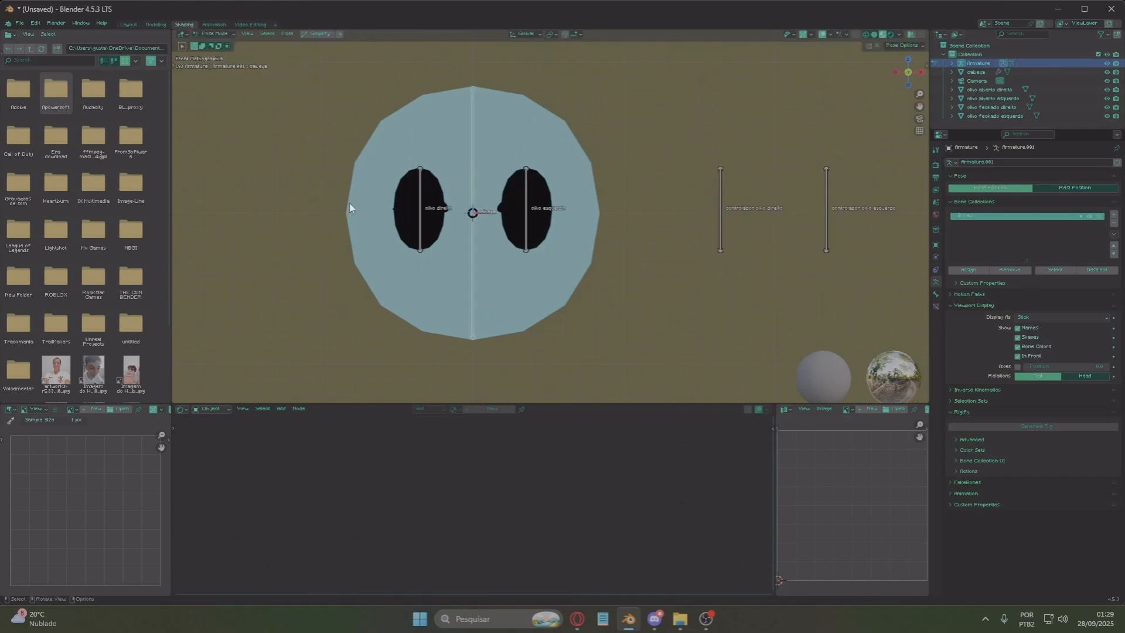
left_click(213, 34)
left_click(214, 43)
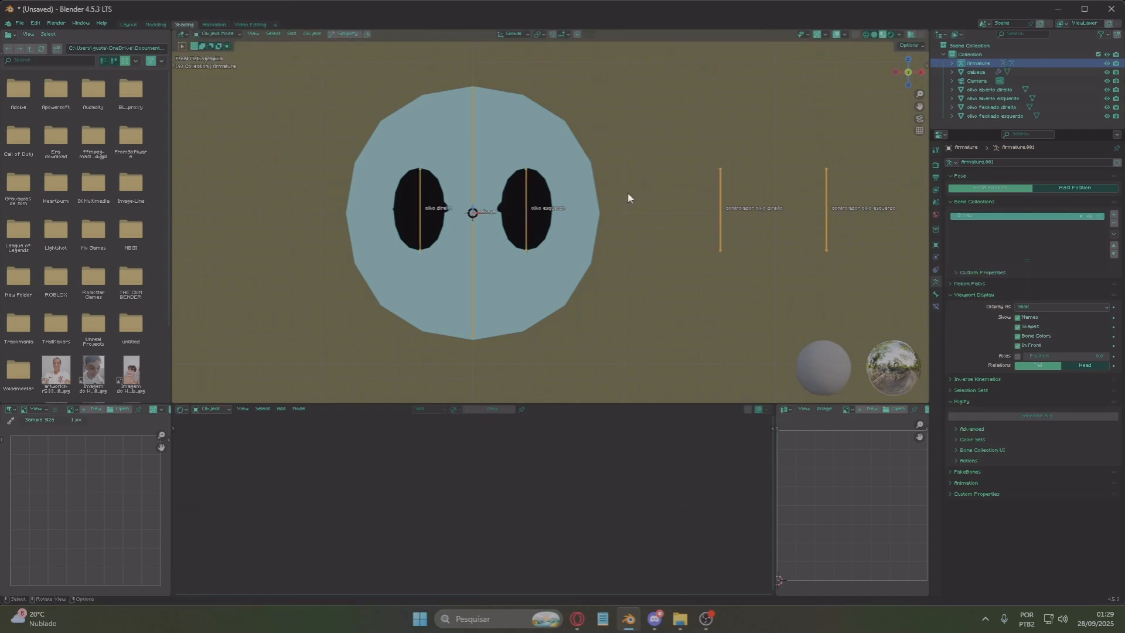
Hide both closed eyes and add the Basis and Key 1 shape keys to "olho aberto direito"
left_click(434, 212)
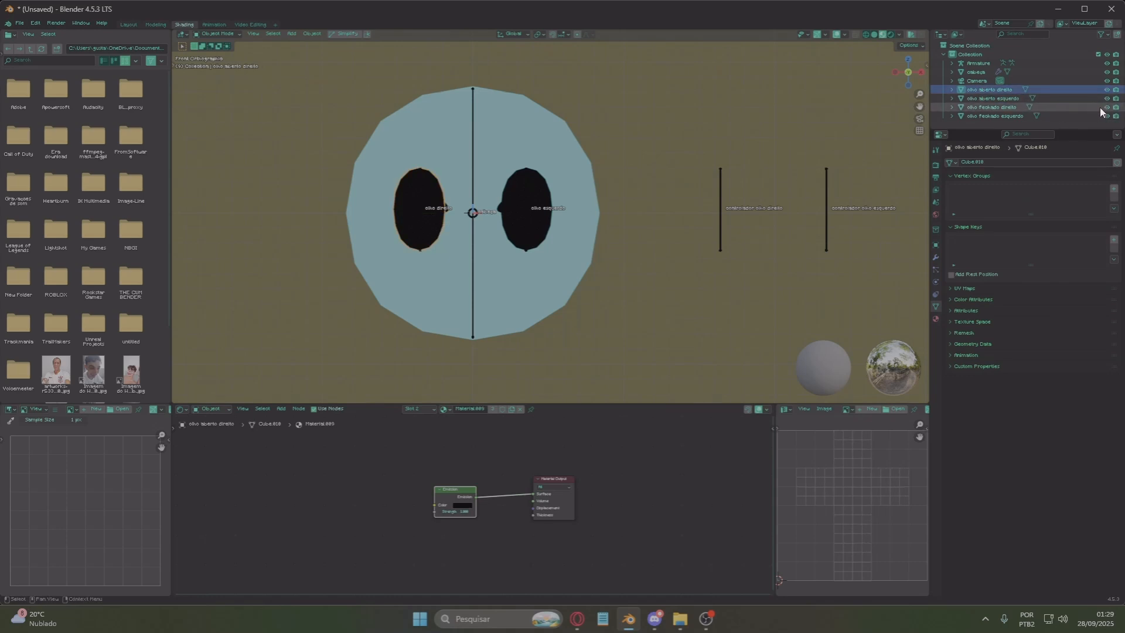
left_click_drag(1107, 116, 1108, 108)
scroll(194, 142, "down", 1)
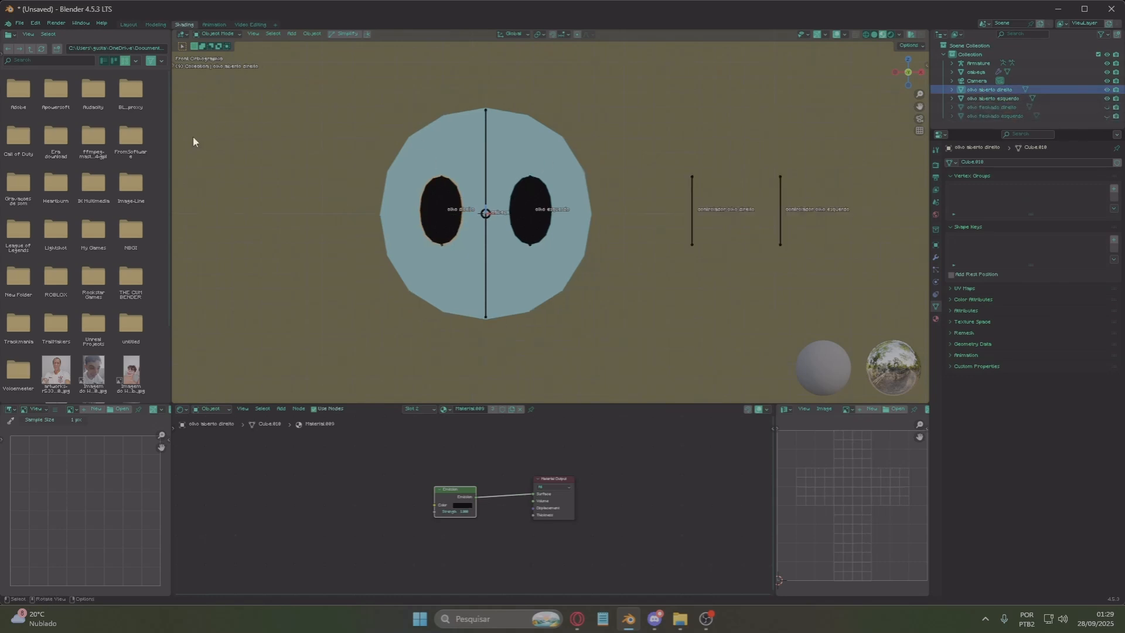
left_click(1114, 244)
left_click(1114, 241)
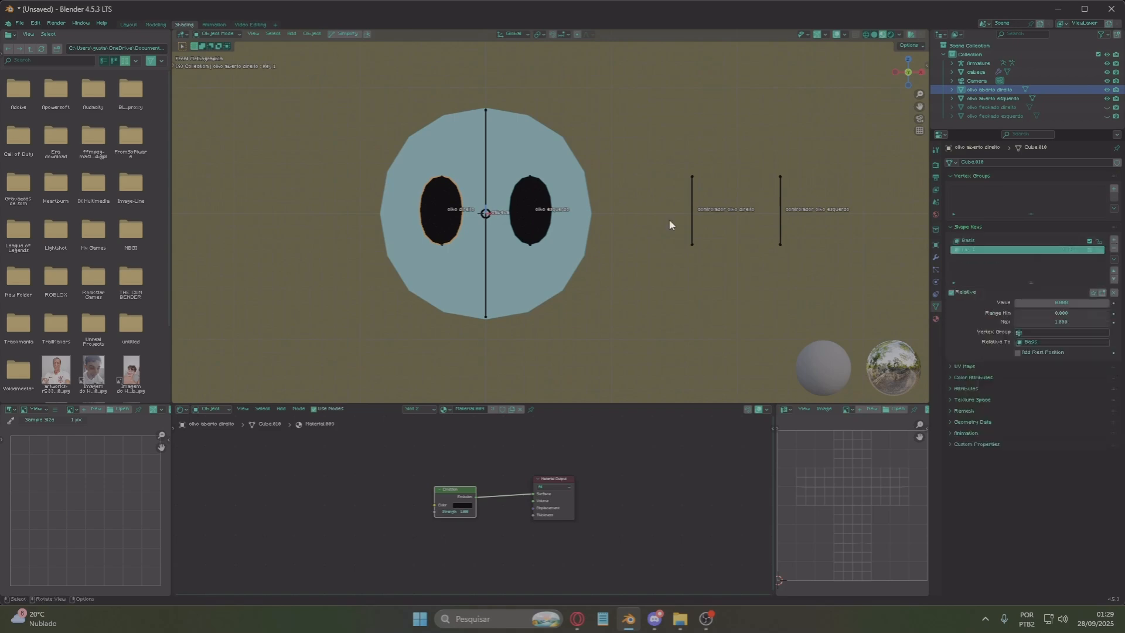
With Key 1 active, scale the whole open right eye mesh to 0 in Edit Mode and return to Object Mode
left_click(211, 34)
key("Tab")
scroll(369, 202, "up", 3)
left_click(369, 193)
key("ctrl+l")
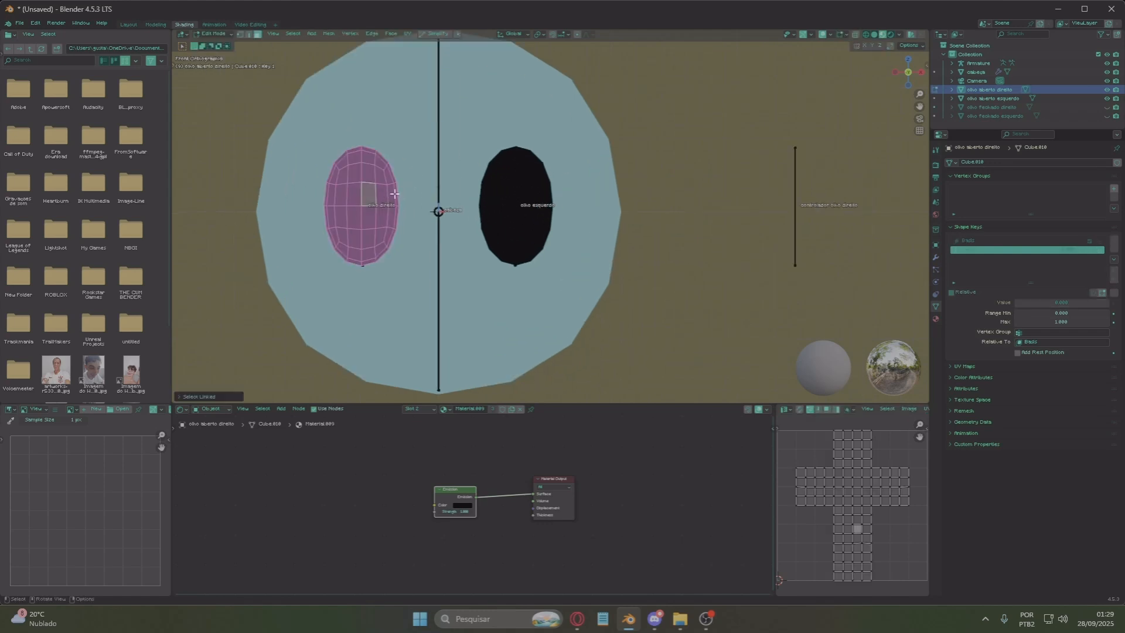
key("s")
key("0")
left_click(394, 193)
left_click(216, 34)
left_click(219, 42)
middle_click_drag(311, 115, 382, 118, "shift")
scroll(483, 125, "down", 1)
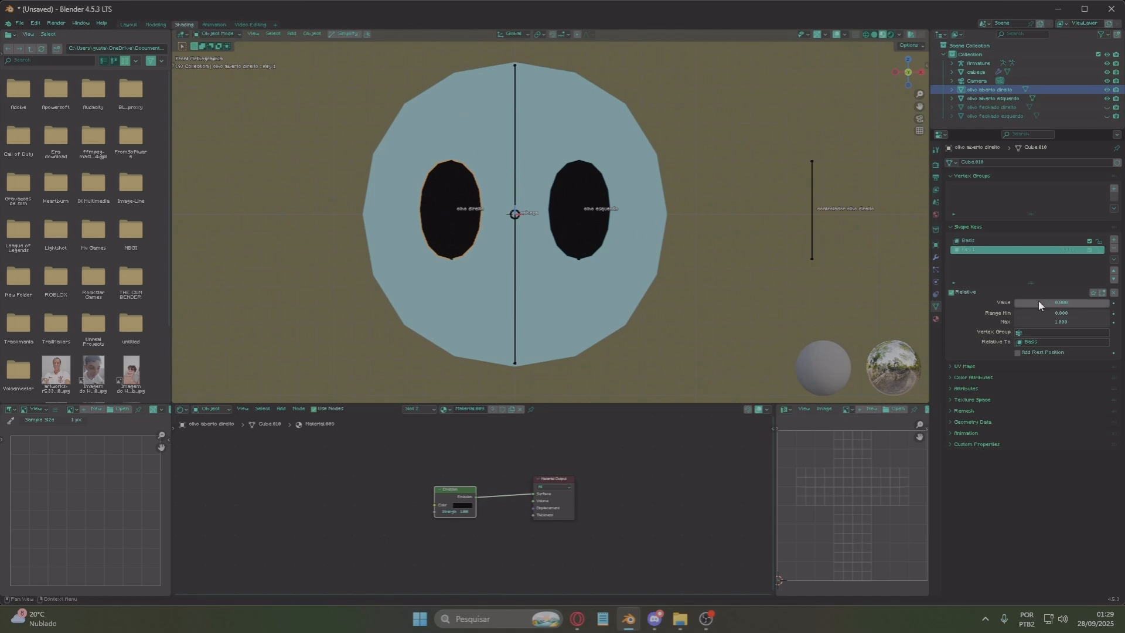
Try scaling the open right eye to 0 along X and moving it, undoing both changes
key("s")
key("x")
key("0")
left_click(812, 163)
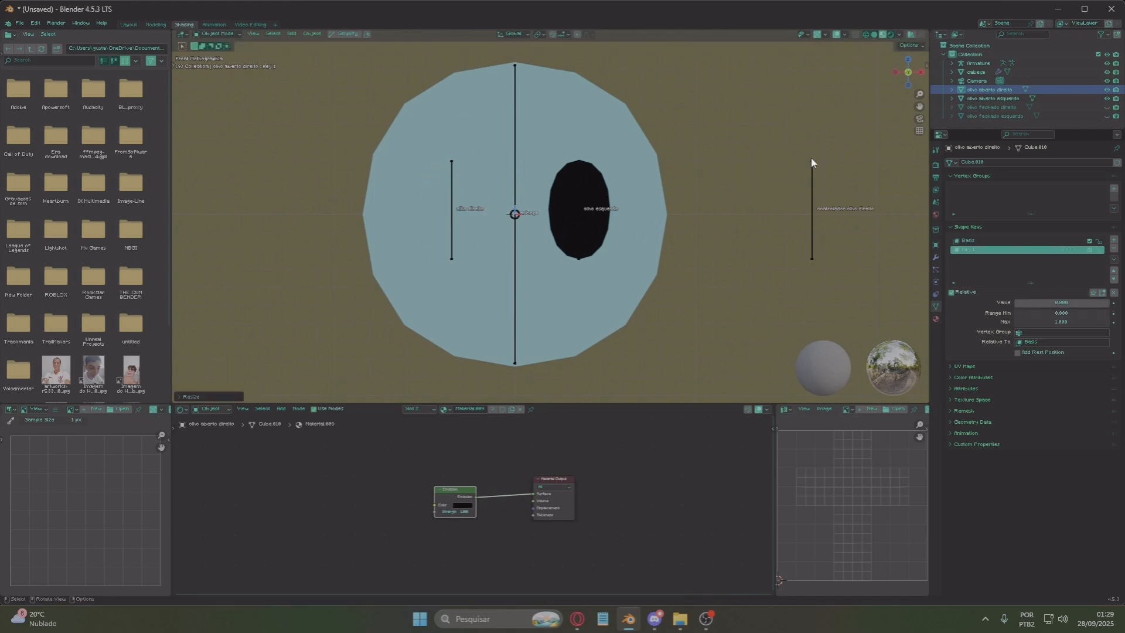
key("ctrl+z")
scroll(593, 194, "up", 2)
scroll(562, 191, "down", 2)
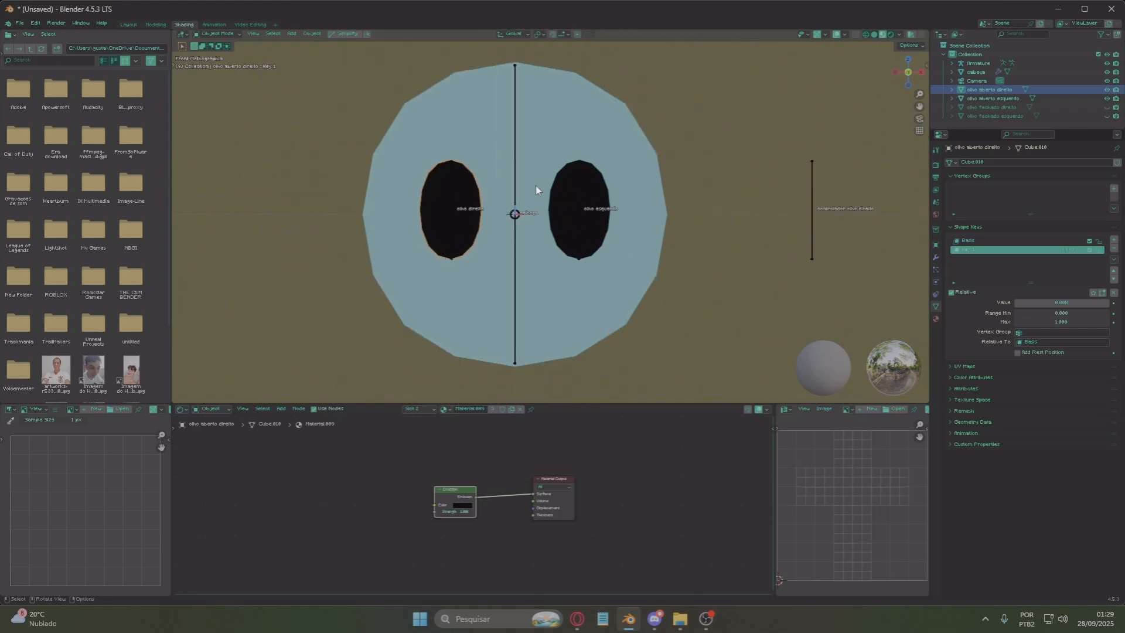
key("g")
left_click(522, 167)
key("ctrl+z")
Add a driver to the Key 1 value of "olho aberto direito", targeting an eye controller bone of Armature
left_click(926, 67)
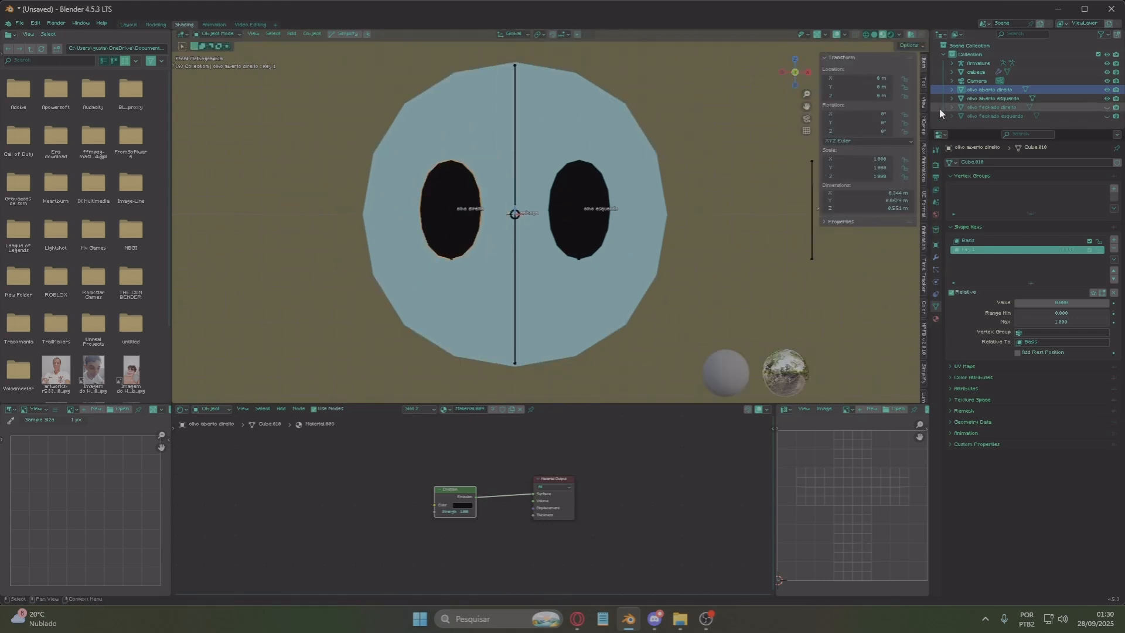
left_click(925, 103)
right_click(1048, 303)
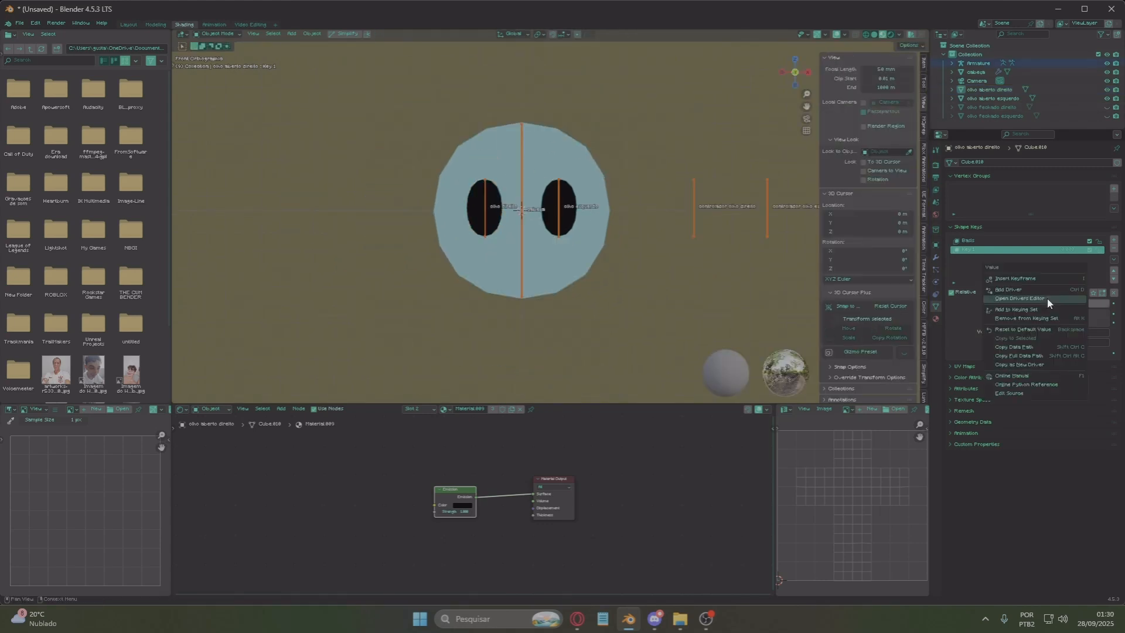
left_click(1017, 290)
left_click(985, 309)
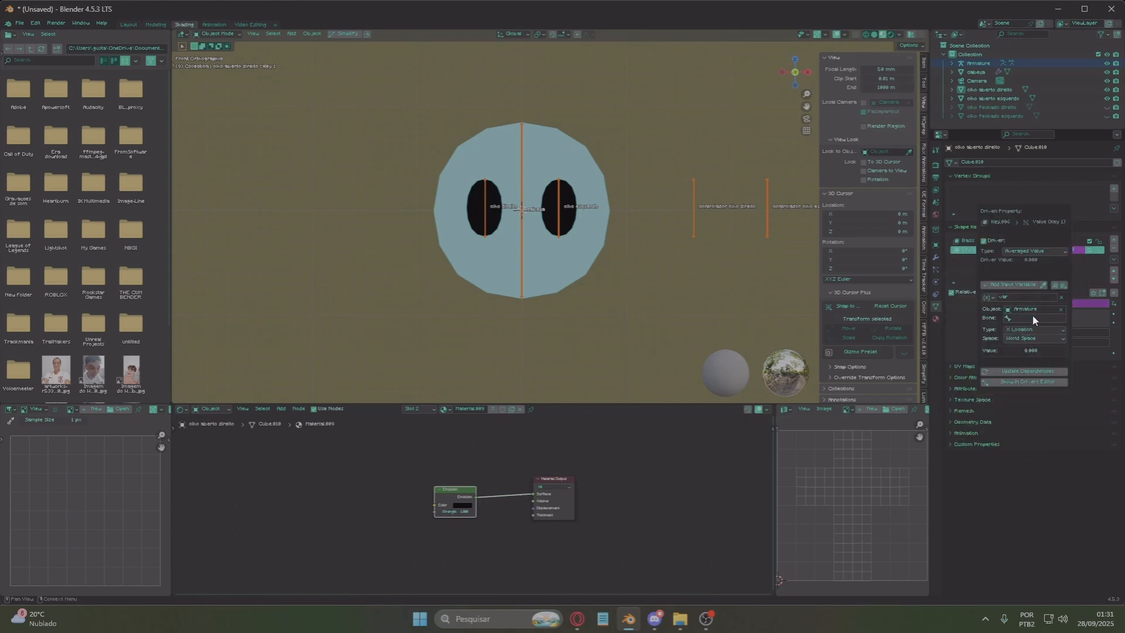
left_click(1033, 318)
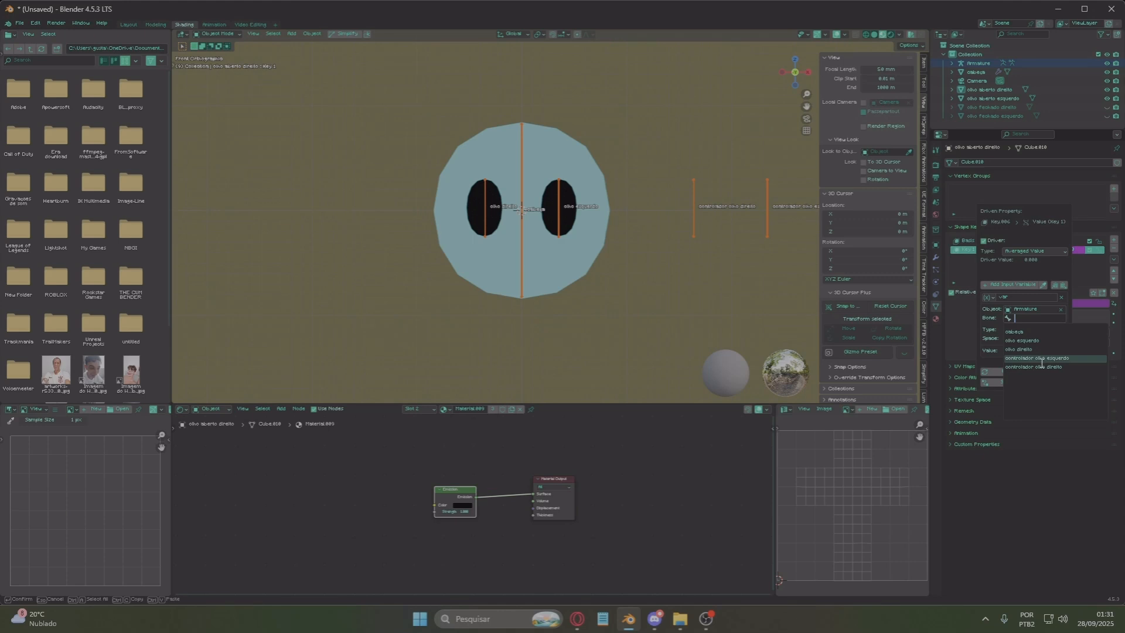
left_click(1041, 359)
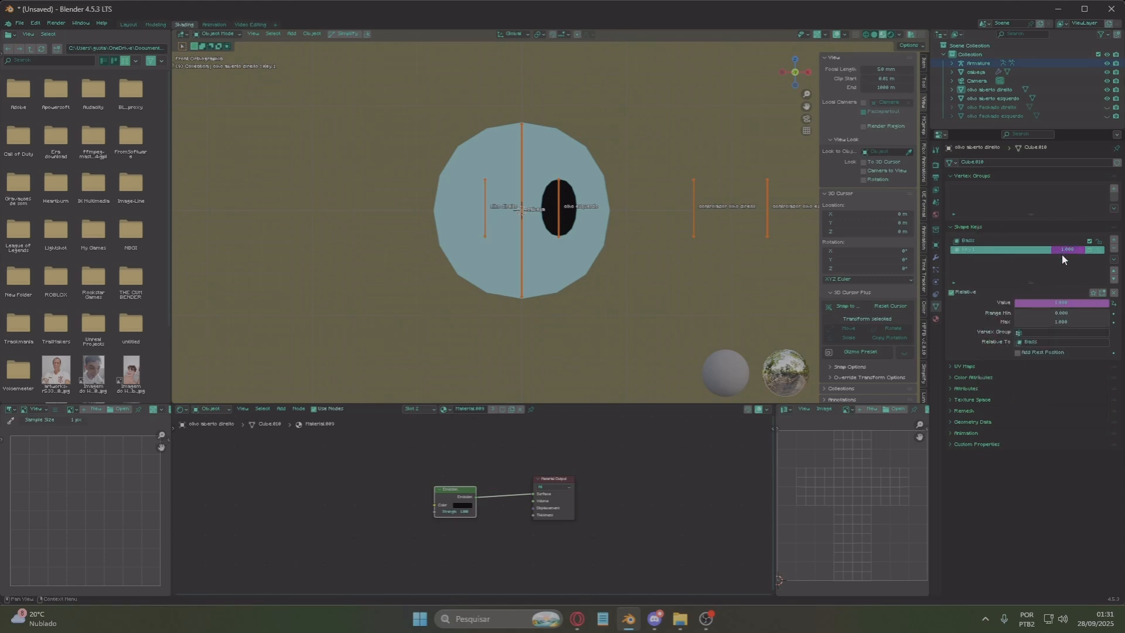
Check the armature's right eye controller bone in Pose Mode and return to Object Mode
left_click(693, 211)
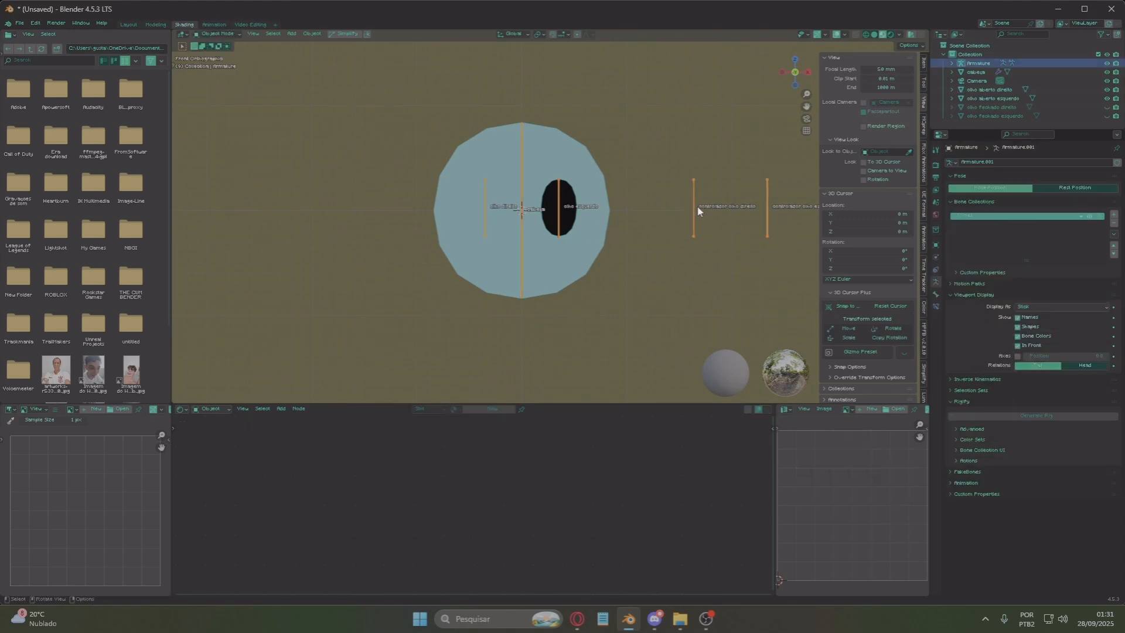
left_click(217, 34)
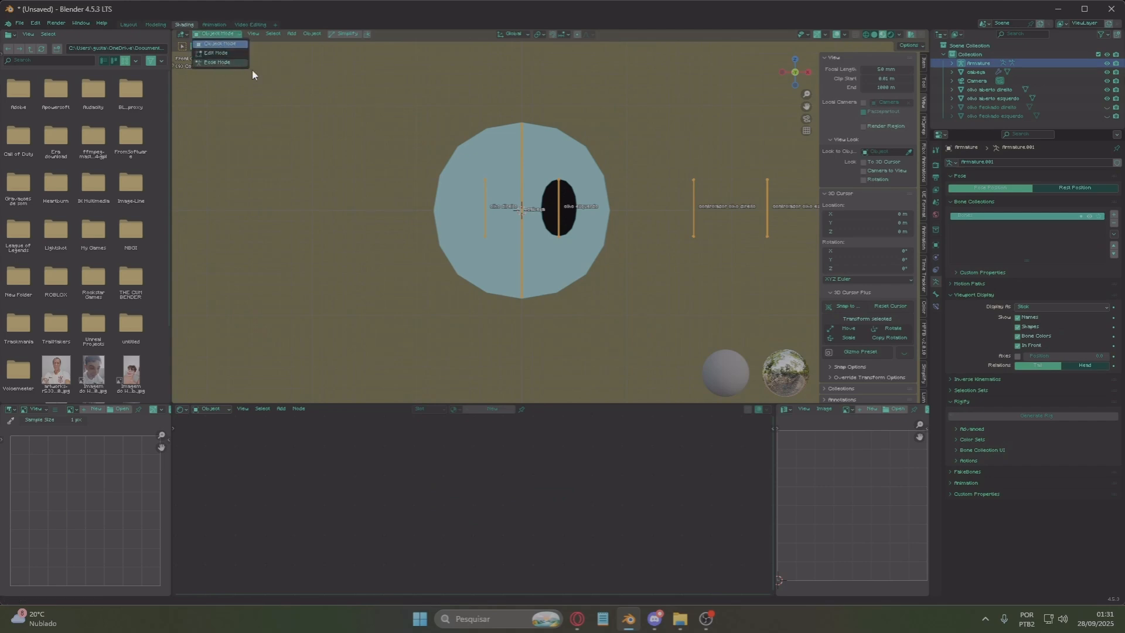
left_click(222, 62)
left_click(216, 34)
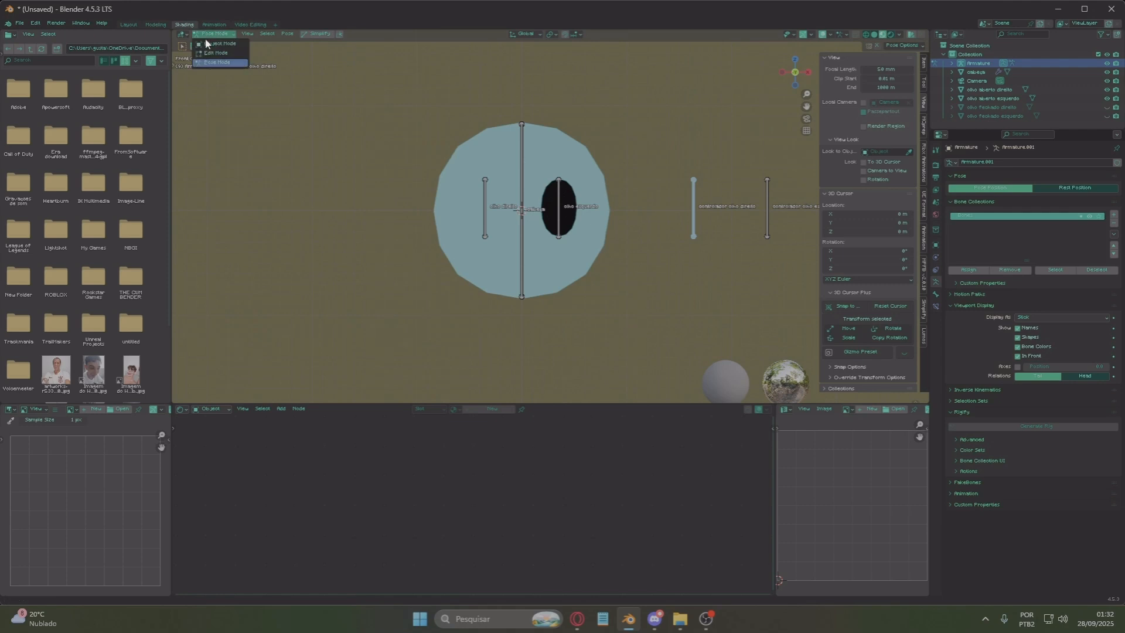
left_click(216, 45)
Open the Key 1 driver of "olho aberto direito" in the Drivers Editor and set its curve interpolation to Constant
left_click(990, 90)
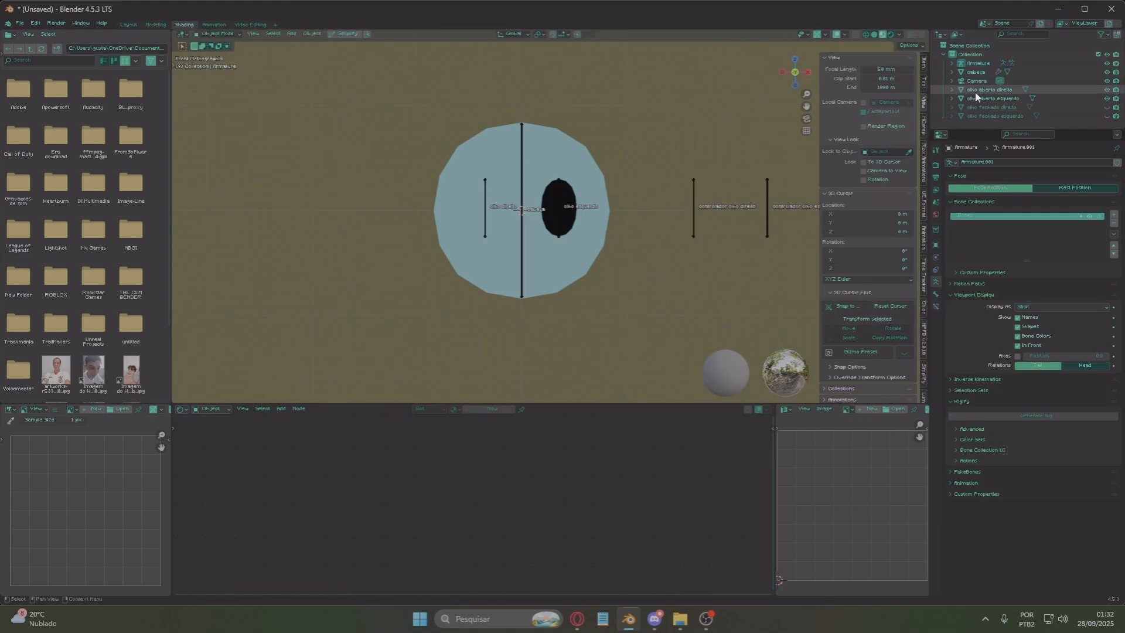
left_click(1060, 303)
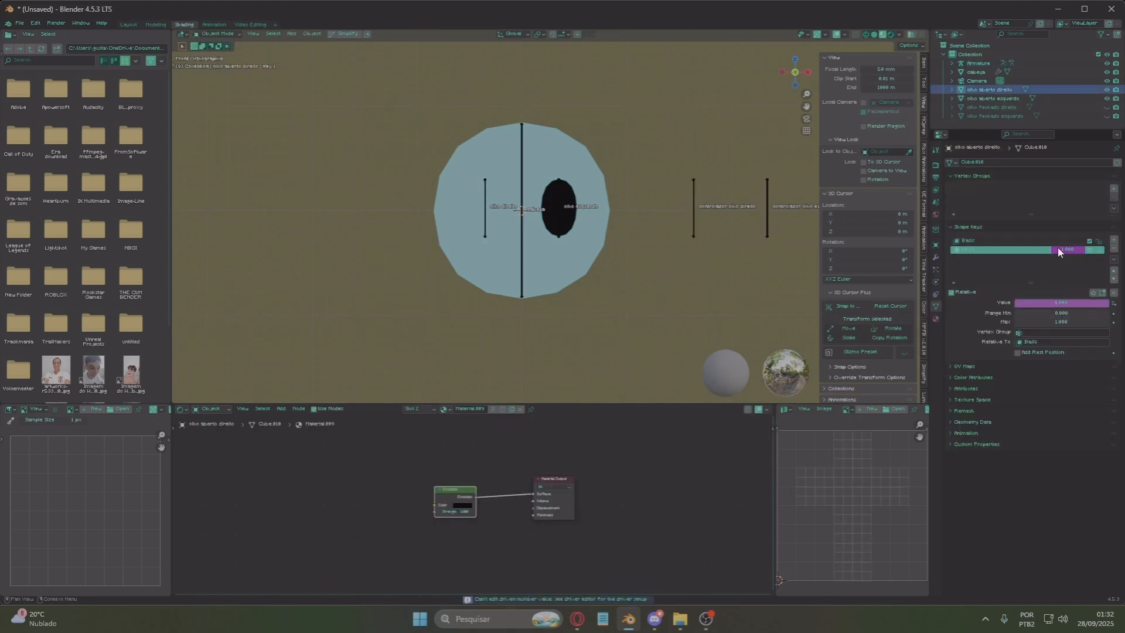
right_click(1060, 249)
left_click(1055, 261)
scroll(661, 204, "down", 1)
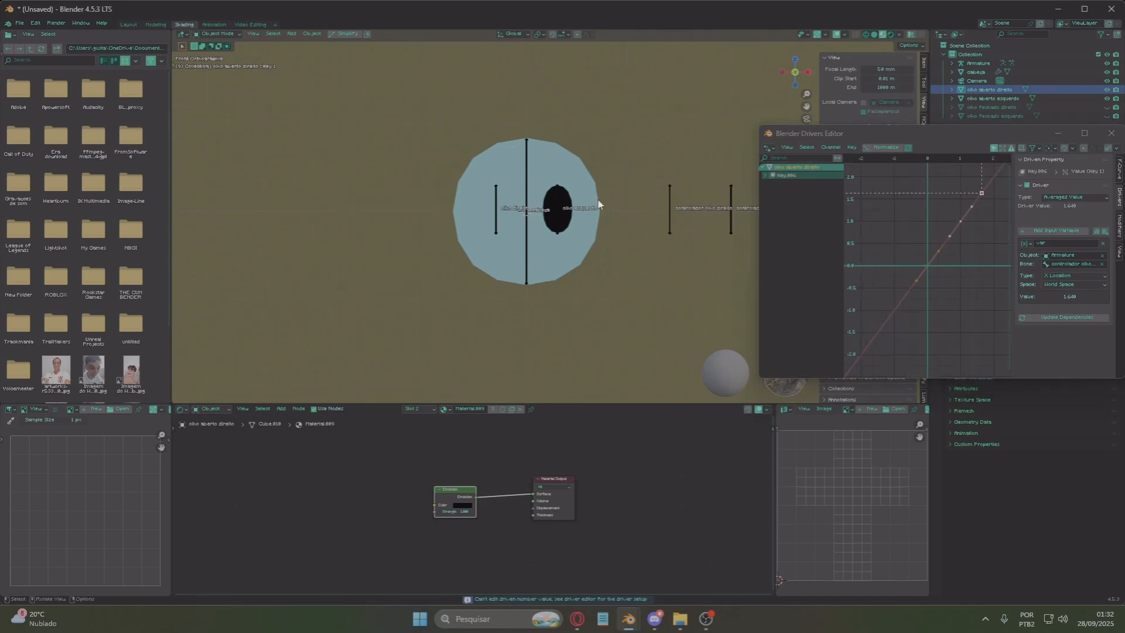
middle_click_drag(599, 201, 574, 228, "shift")
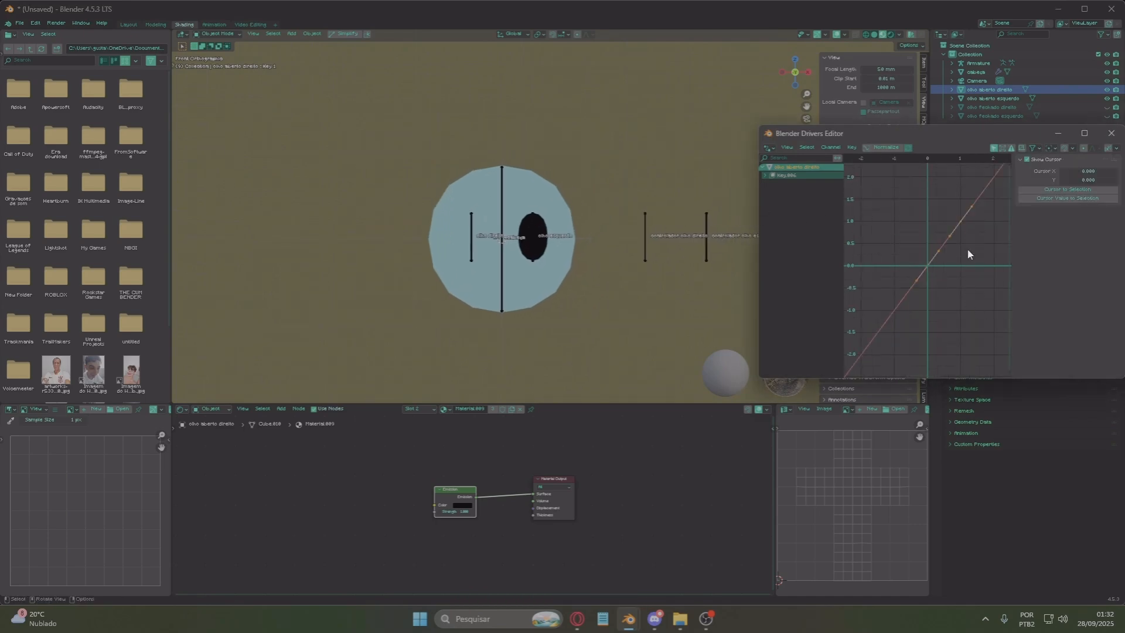
key("t")
left_click(974, 219)
right_click(998, 271)
Try shifting the step in the right eye's Key 1 driver curve to about 1.65 and check it against the controller bone
left_click(613, 250)
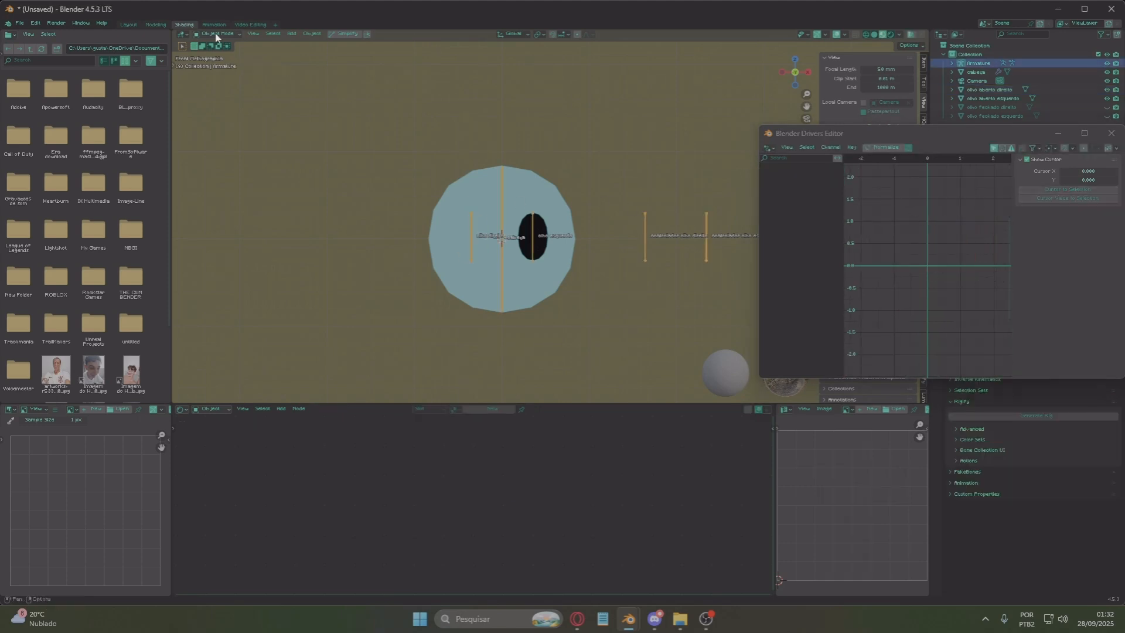
left_click(216, 36)
left_click(217, 64)
scroll(691, 264, "up", 2)
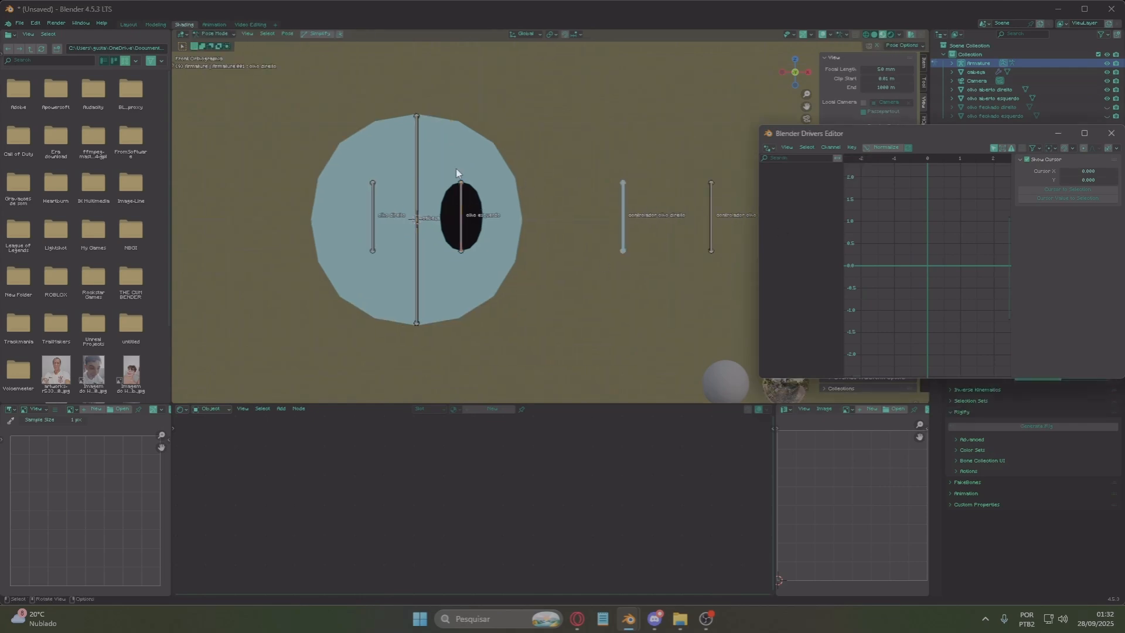
left_click_drag(809, 133, 587, 131)
left_click(991, 90)
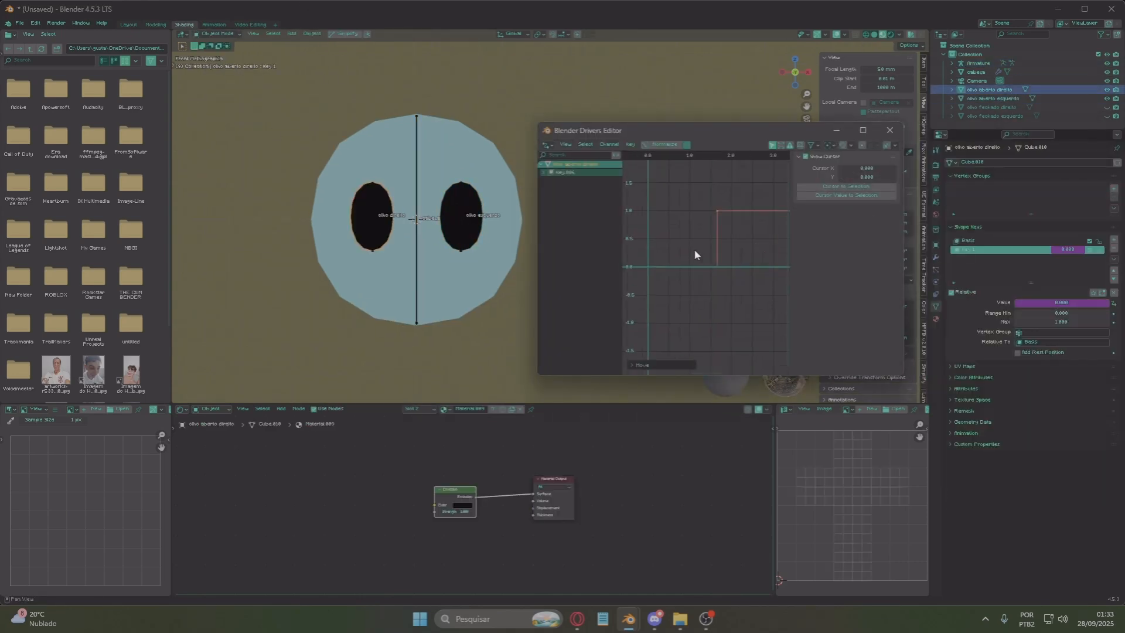
scroll(702, 199, "down", 1)
left_click_drag(588, 131, 470, 106)
left_click(623, 217)
left_click(708, 106)
Edit the Key 1 driver of "olho aberto direito" and shift the step in its constant curve to about 0.5
left_click(991, 89)
right_click(1079, 250)
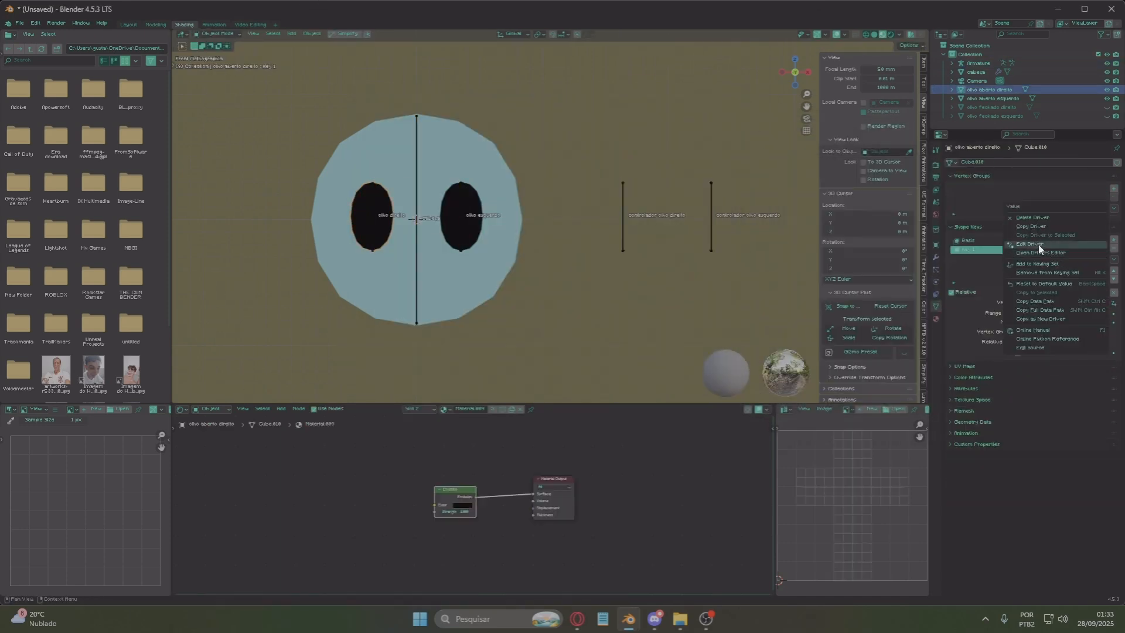
left_click(625, 230)
mouse_move(625, 230)
middle_mouse_down()
mouse_move(592, 193)
mouse_move(639, 246)
mouse_move(627, 235)
middle_mouse_up()
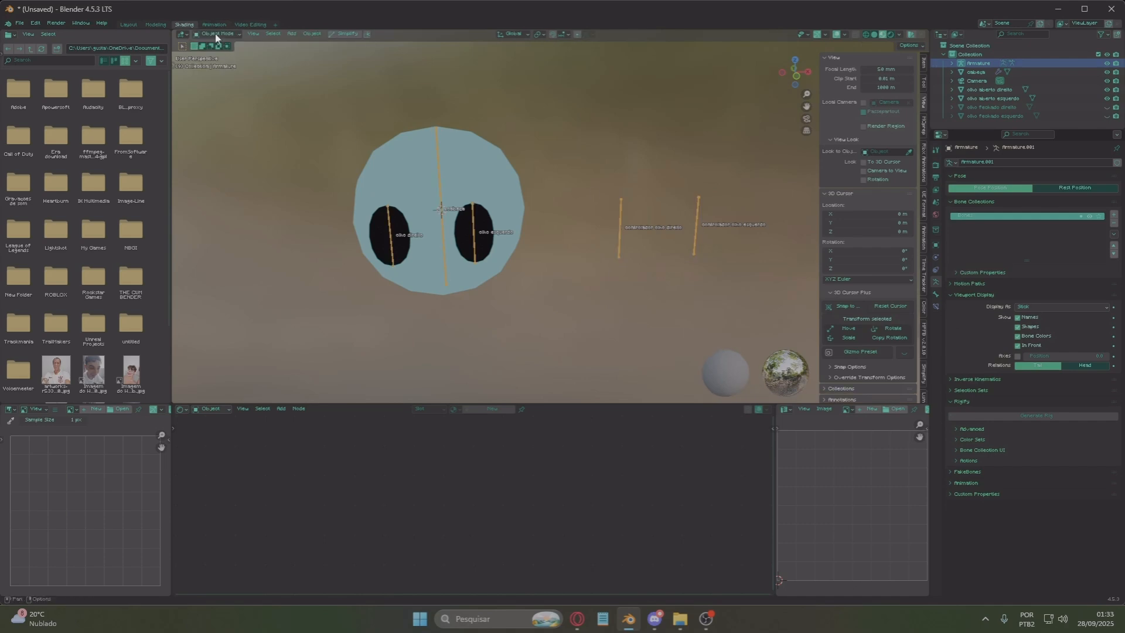
left_click(215, 35)
left_click(217, 34)
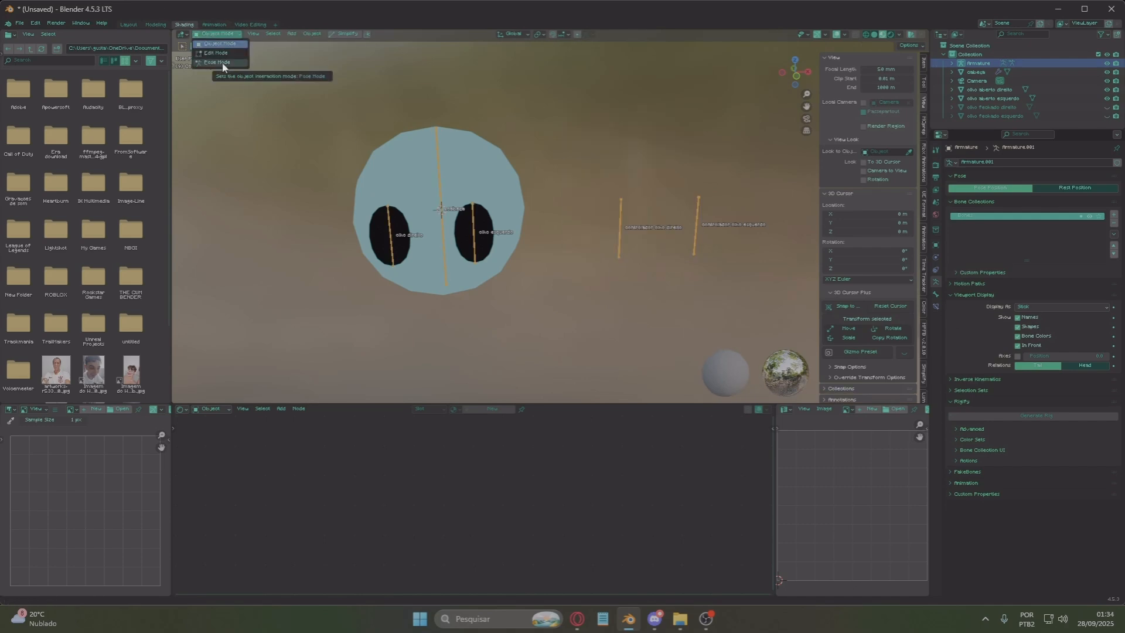
right_click(1097, 306)
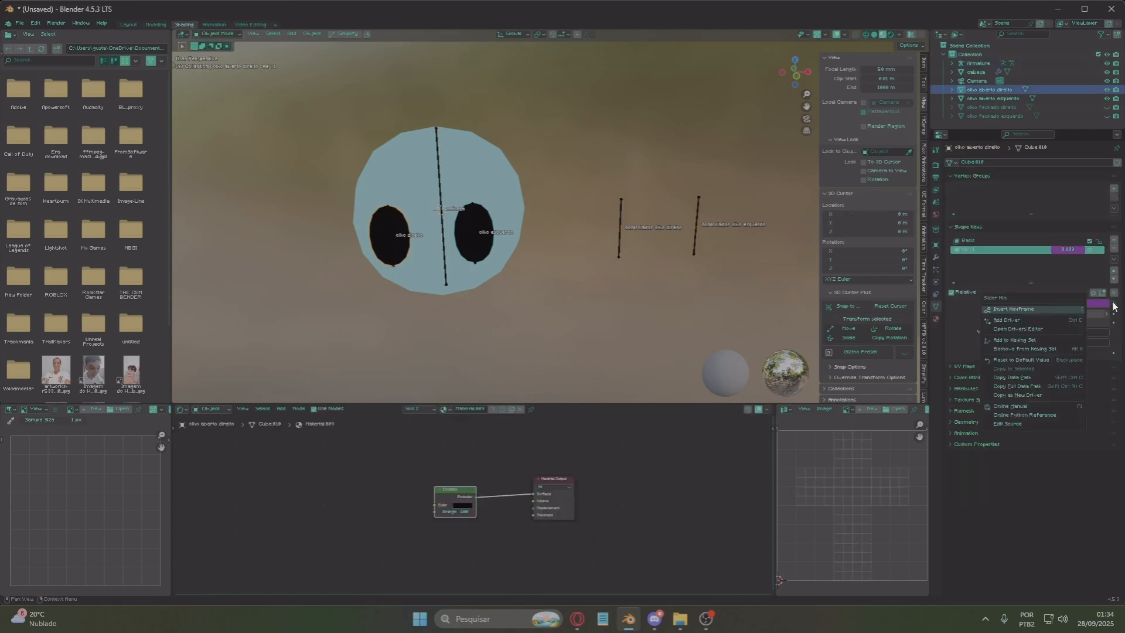
left_click(1057, 345)
left_click(1067, 362)
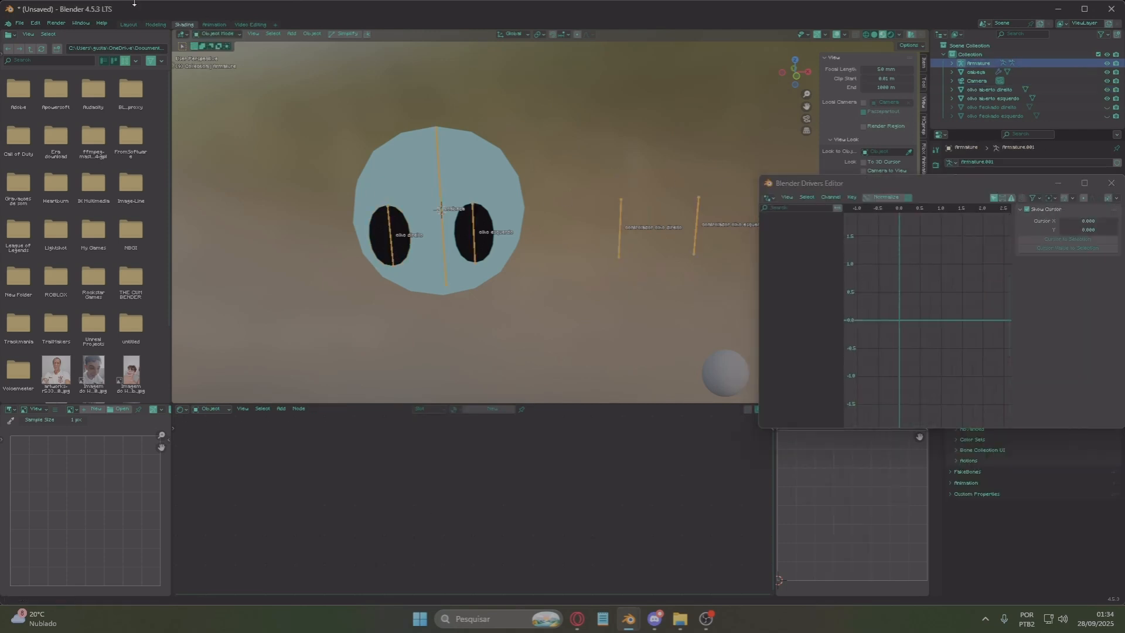
left_click_drag(944, 334, 926, 336)
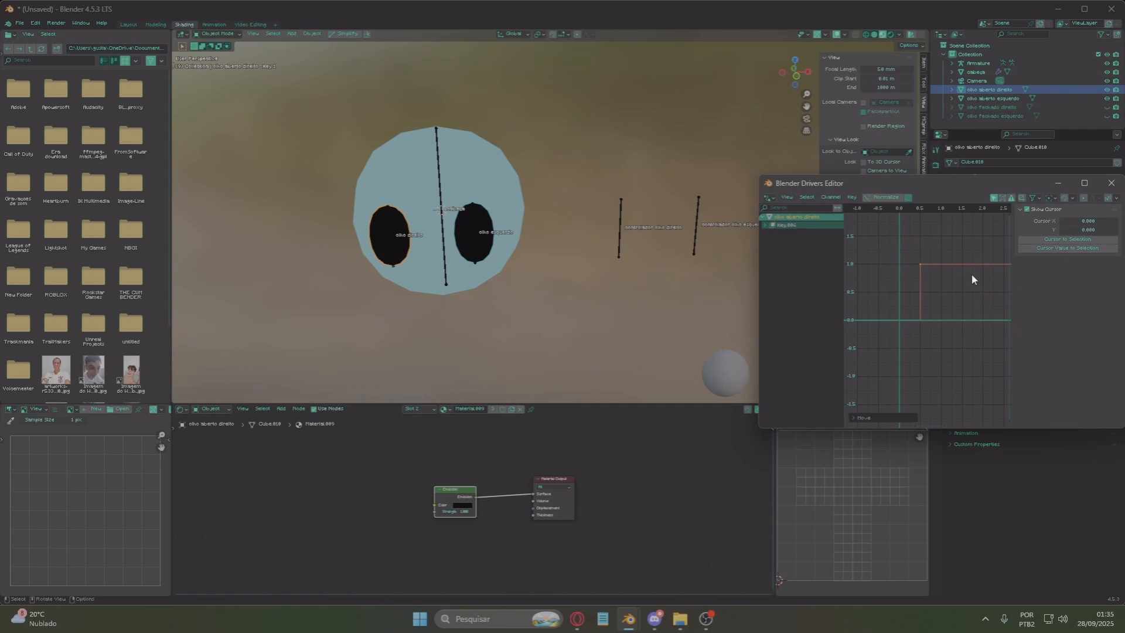
scroll(934, 261, "up", 2)
Test the right eye's controller bone with a cancelled move along Z in Pose Mode, and return to Object Mode
left_click(615, 237)
key("ctrl+Tab")
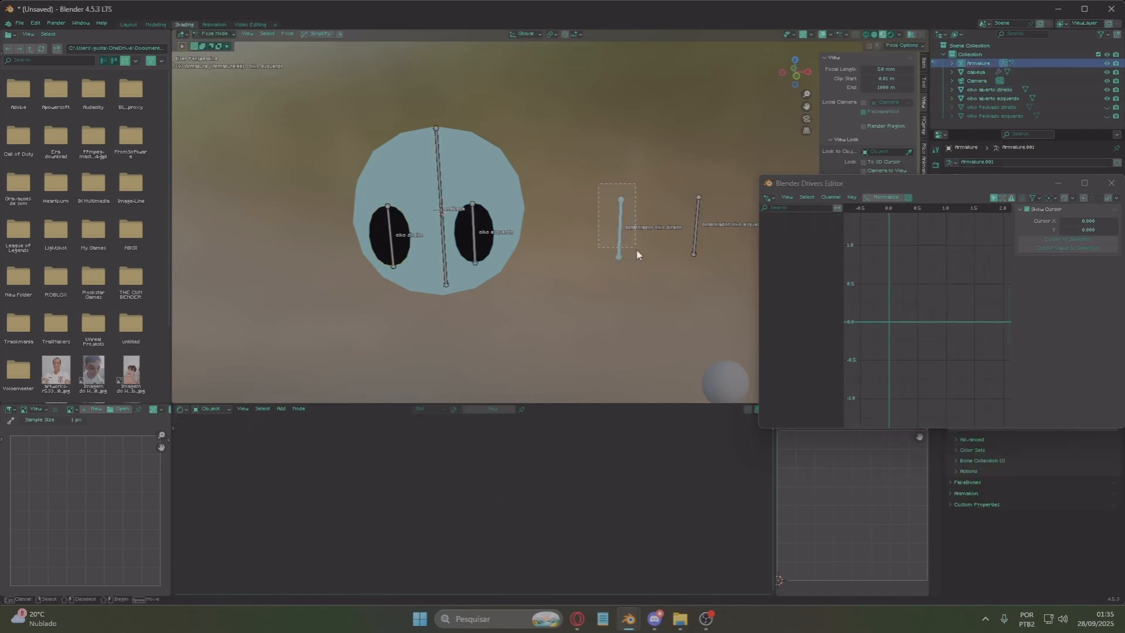
key("g")
key("z")
key("Escape")
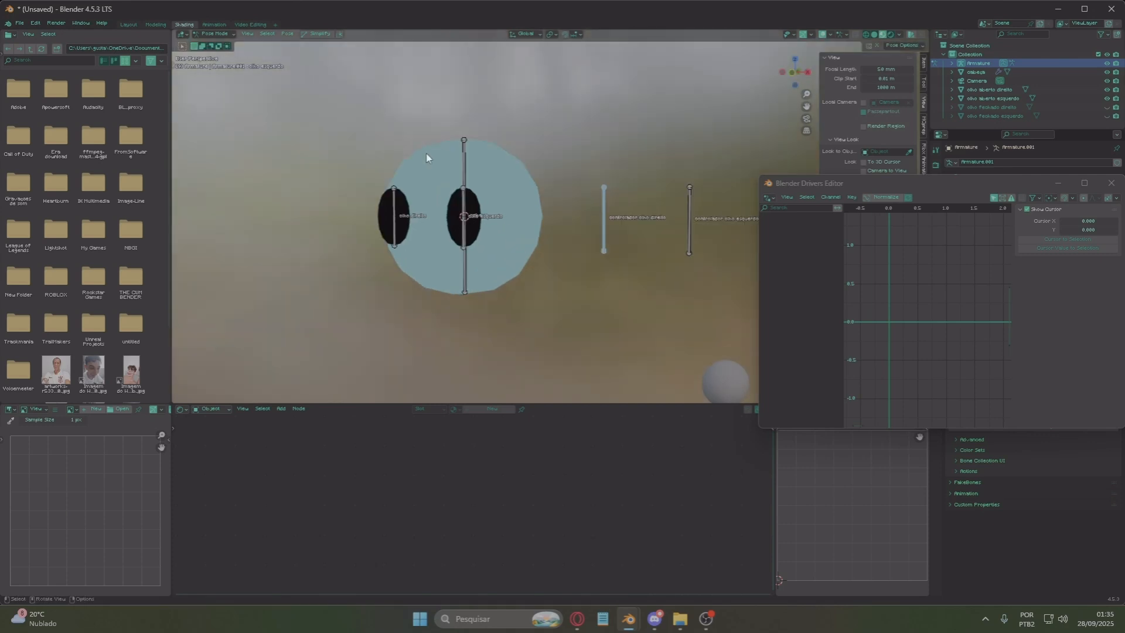
left_click(212, 36)
left_click(212, 44)
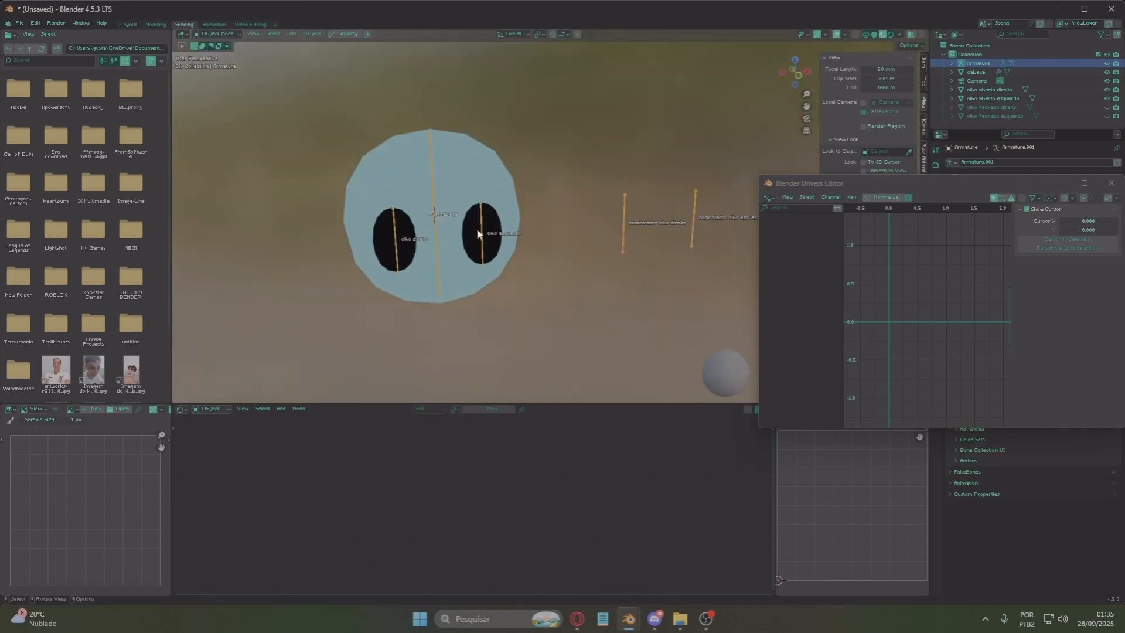
Add the Basis and Key 1 shape keys to "olho aberto esquerdo" with the Drivers Editor moved out of the way
left_click(482, 234)
left_click_drag(832, 184, 474, 136)
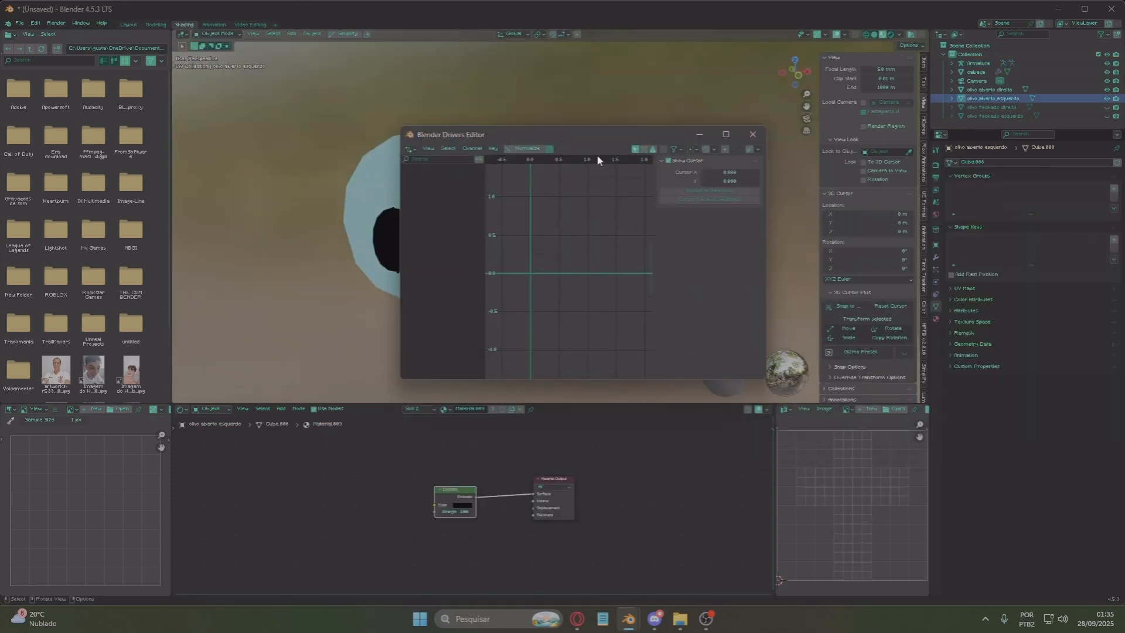
left_click_drag(595, 136, 528, 328)
left_click(936, 257)
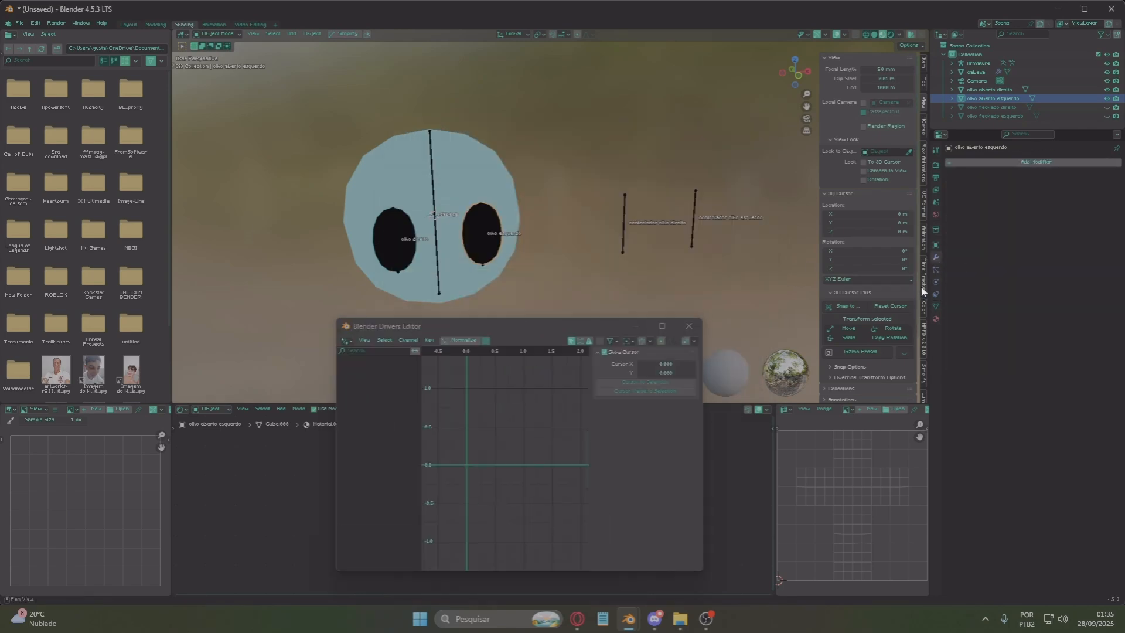
left_click(936, 307)
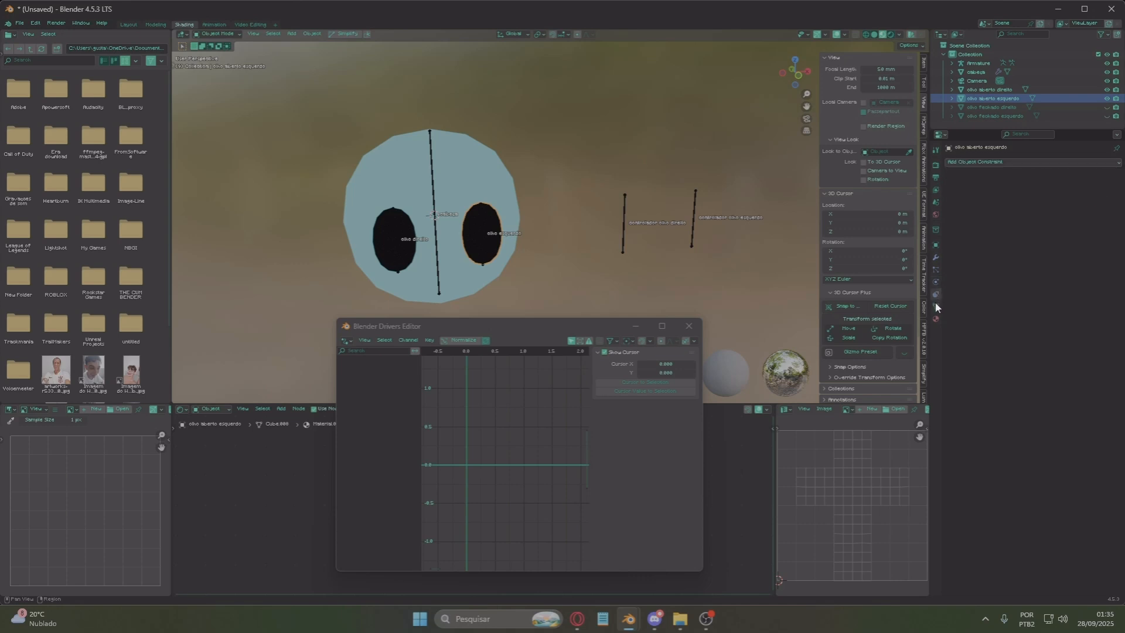
left_click(1087, 248)
With Key 1 active, scale the whole open left eye mesh to 0 in Edit Mode and return to Object Mode
left_click(211, 35)
left_click(215, 53)
key("s")
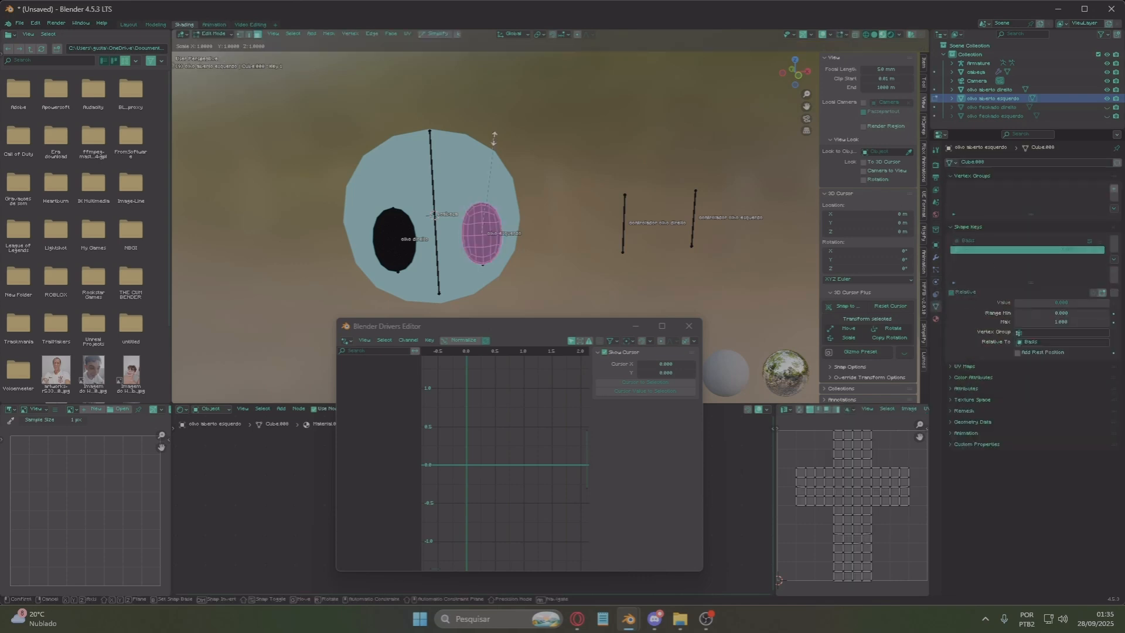
key("x")
key("0")
key("Return")
left_click(222, 46)
mouse_move(1030, 302)
left_mouse_down()
mouse_move(1106, 302)
mouse_move(1026, 302)
left_mouse_up()
left_click(212, 36)
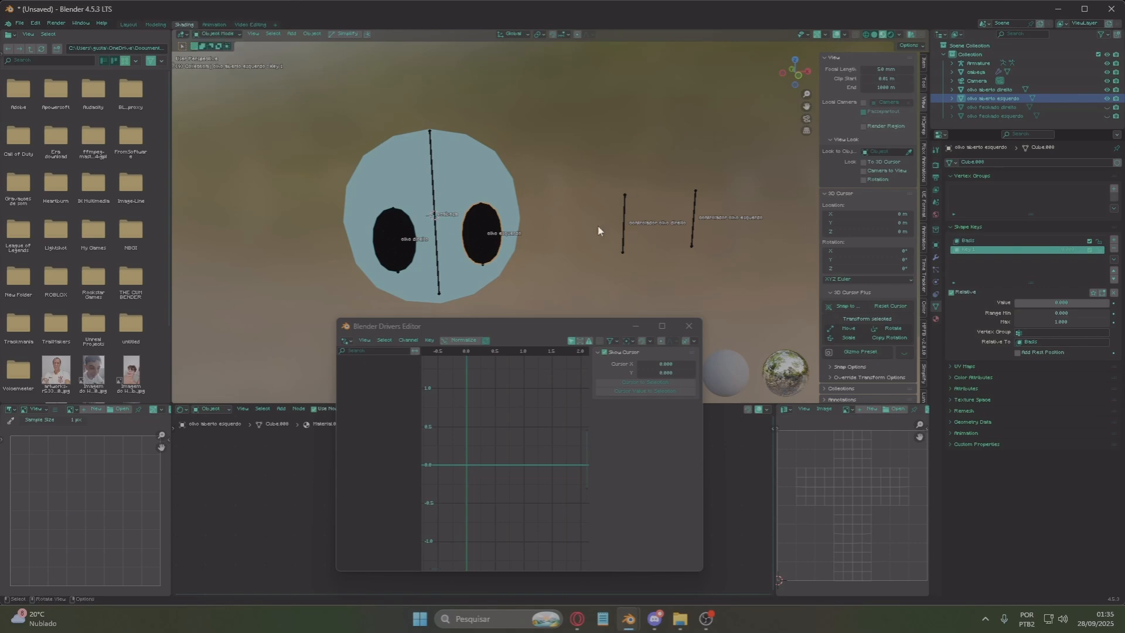
left_click(212, 36)
Add an Averaged Value driver to Key 1 of "olho aberto esquerdo", targeting the bone "controlador olho esquerdo" of Armature
right_click(1040, 303)
left_click(1044, 350)
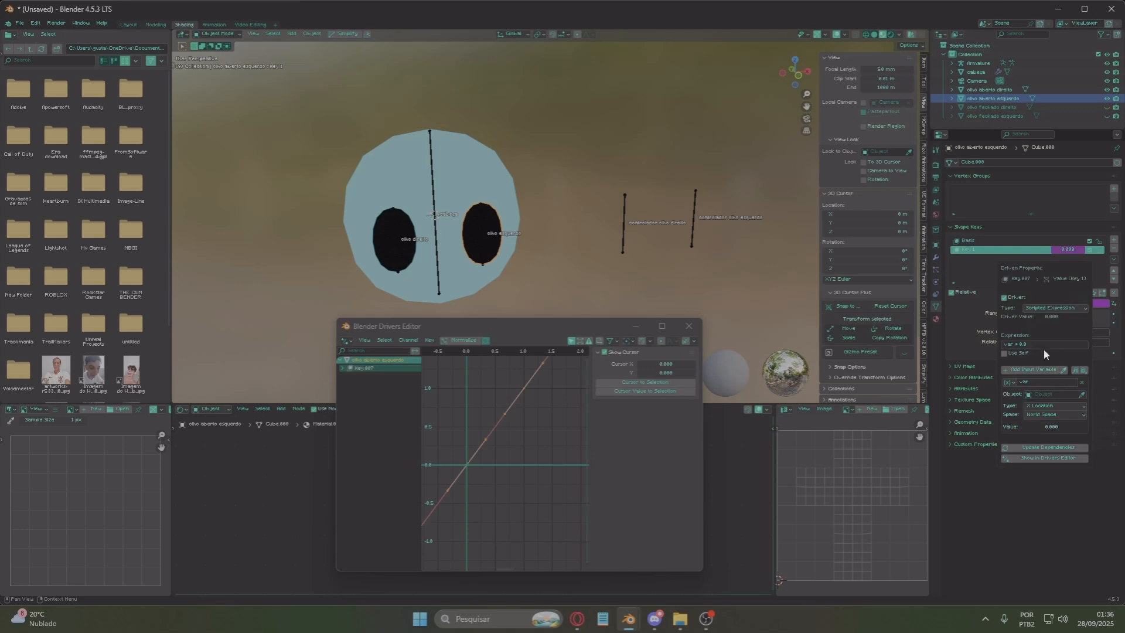
left_click(1062, 317)
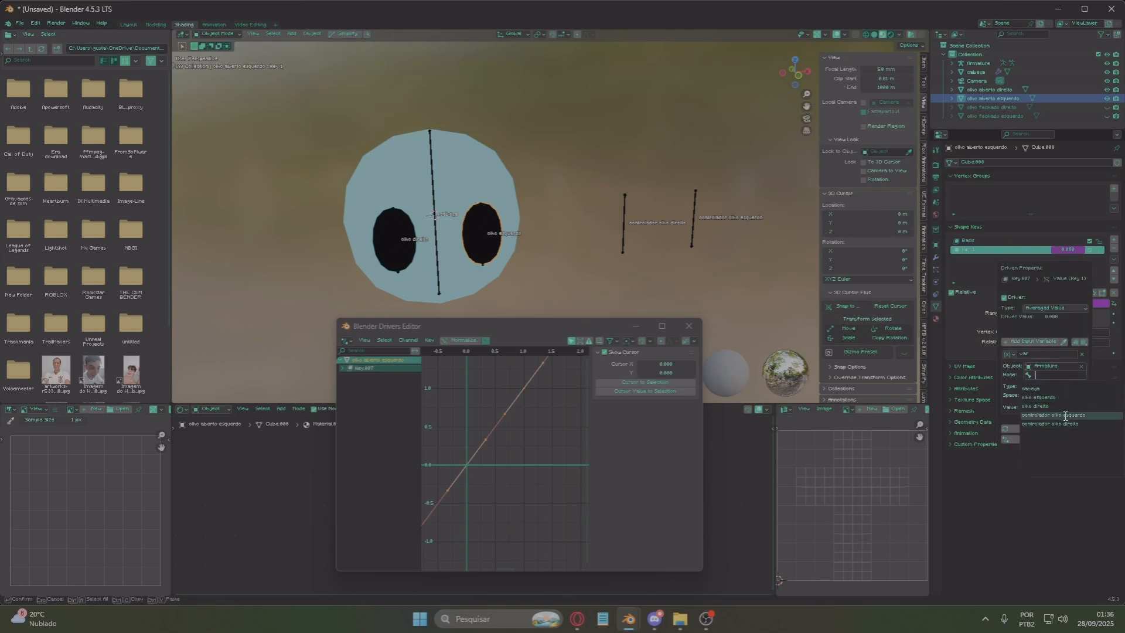
Set the left eye driver's variable to Y Location in Local Space and close the Drivers Editor
right_click(1064, 248)
left_click(1029, 276)
left_click(1001, 367)
left_click(1000, 380)
left_click(1004, 376)
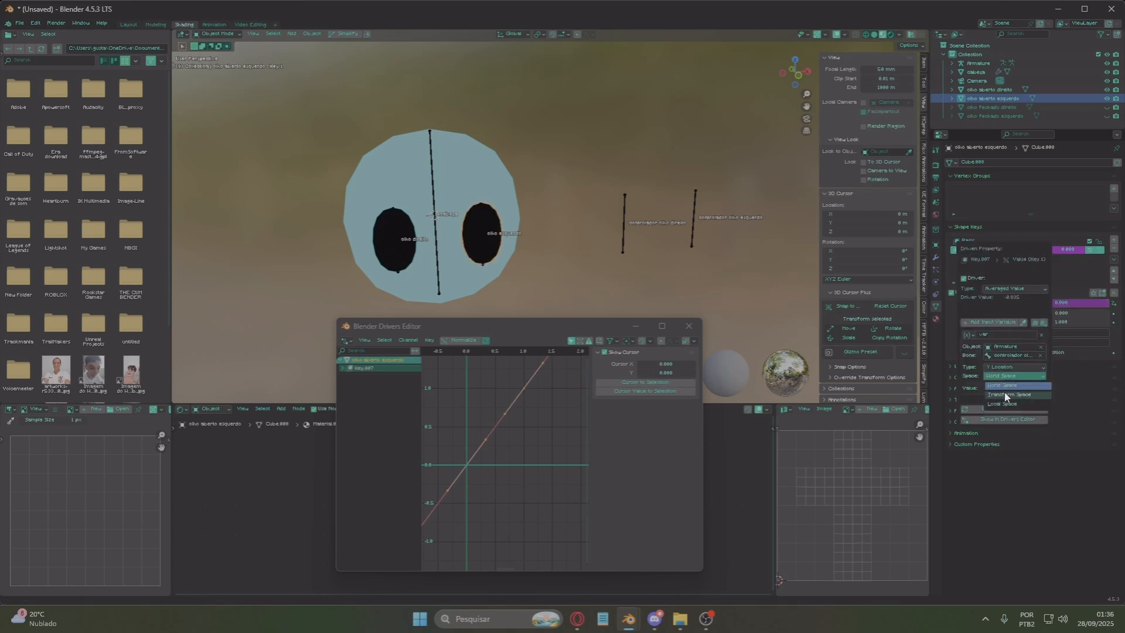
left_click(1010, 395)
left_click(696, 329)
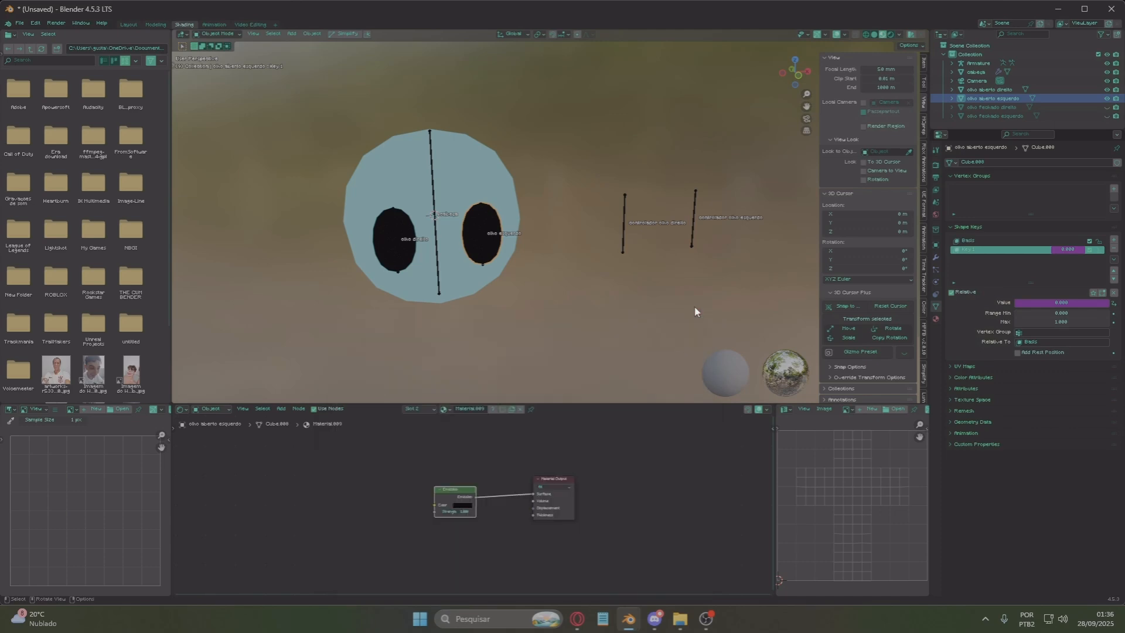
Test both eye controller bones with a cancelled move along Z in Pose Mode, and return to Object Mode
middle_click_drag(696, 311, 679, 302)
left_click(218, 34)
left_click(444, 176)
left_click(216, 34)
left_click(213, 62)
key("g")
key("z")
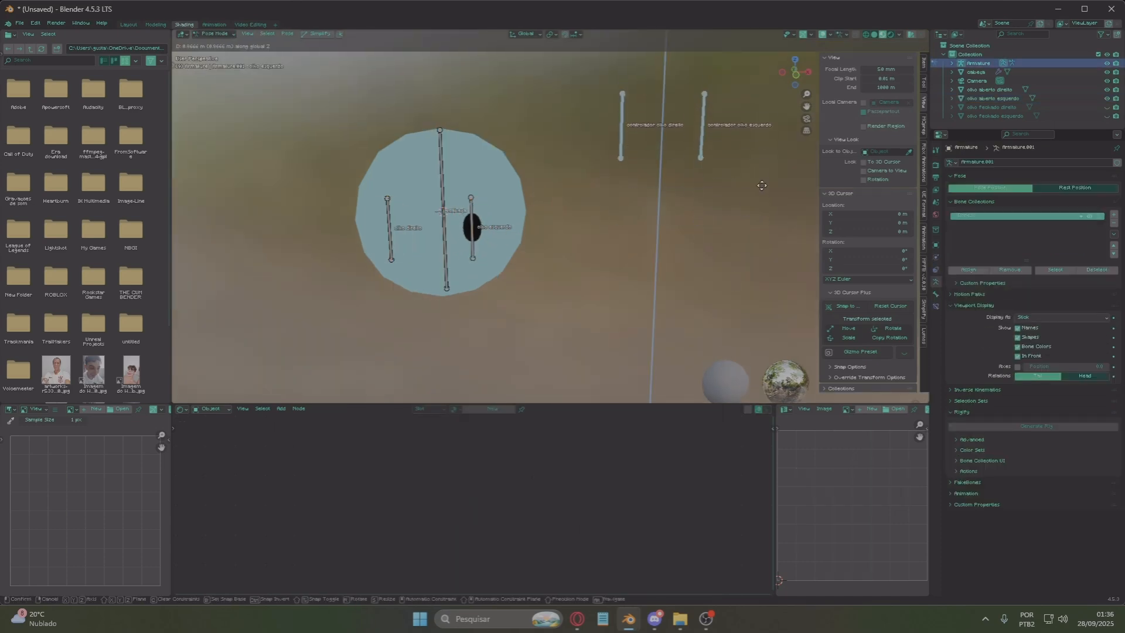
right_click(704, 229)
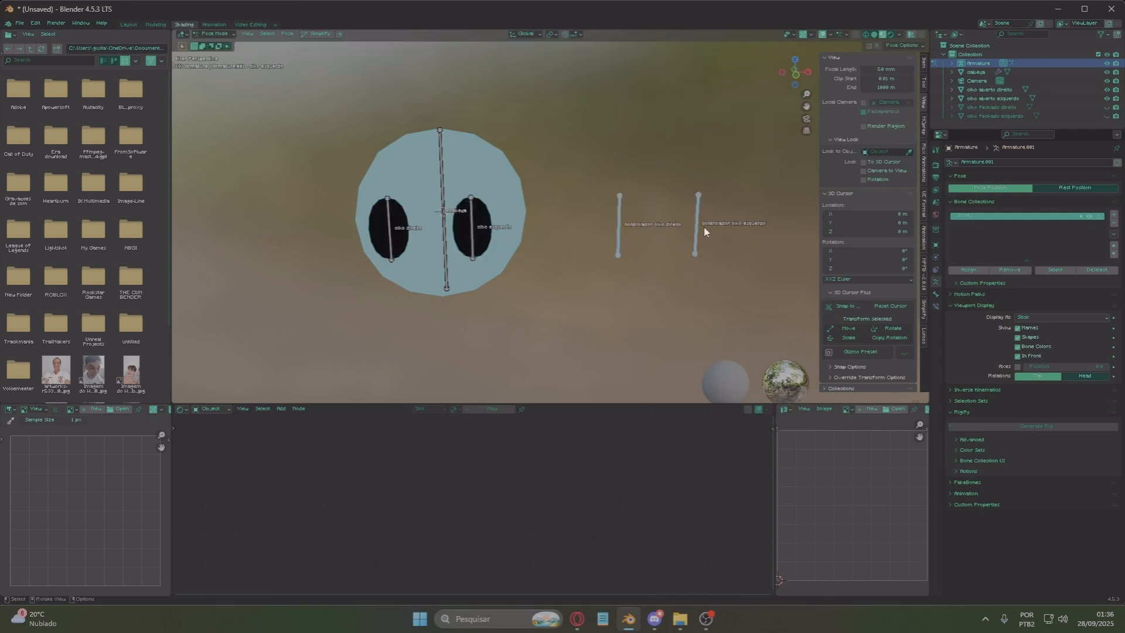
left_click(216, 34)
left_click(215, 45)
Open the Key 1 driver of "olho aberto esquerdo" in the Drivers Editor and set its curve interpolation to Constant
left_click(473, 230)
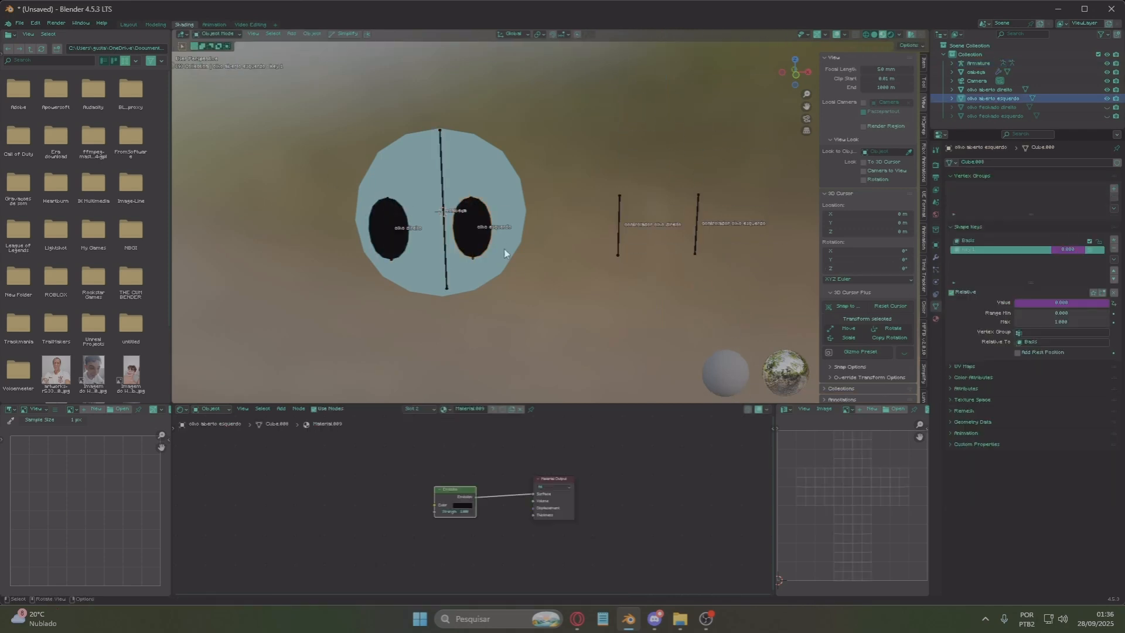
right_click(1073, 251)
left_click(1062, 261)
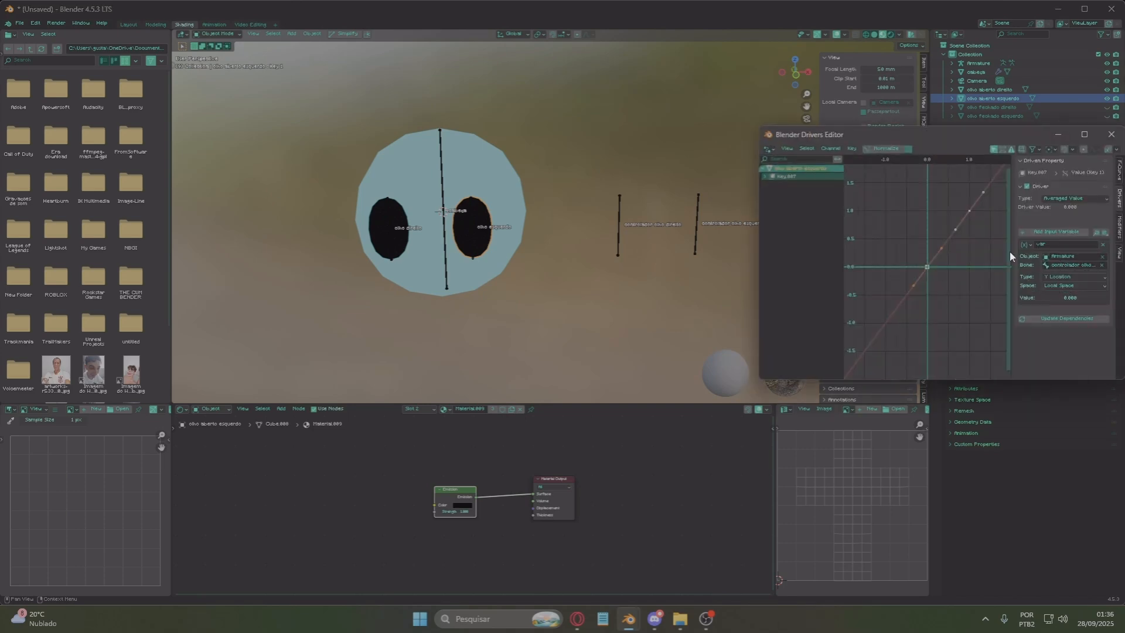
key("t")
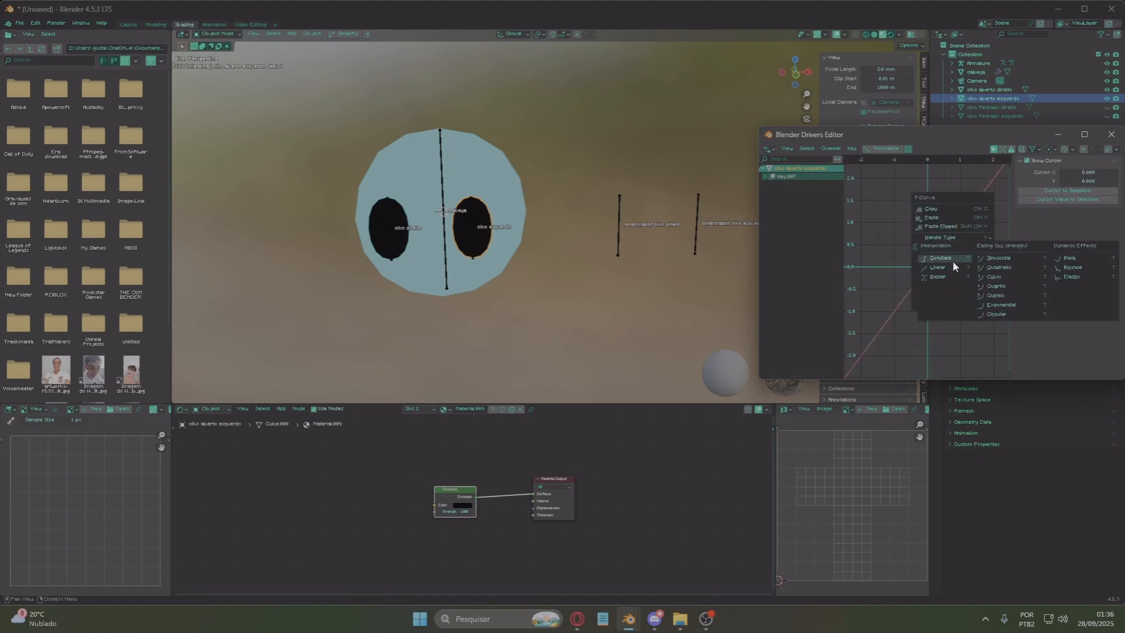
left_click(954, 261)
Move the step in the left eye's Key 1 driver curve along X to about 0.5
key("g")
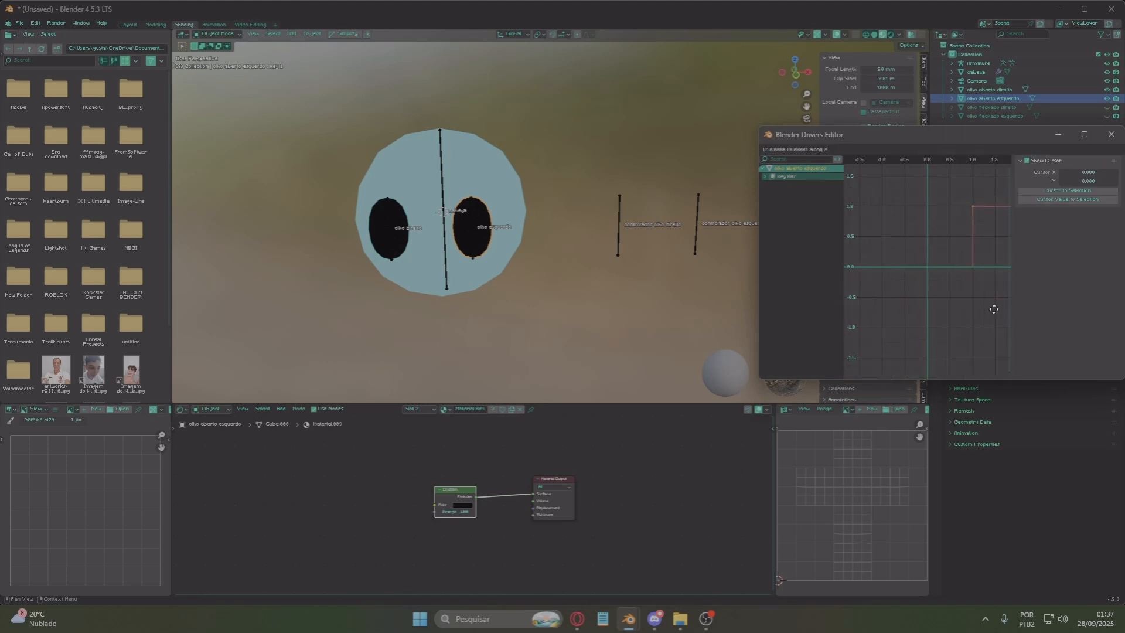
left_click(974, 310)
scroll(579, 224, "down", 4)
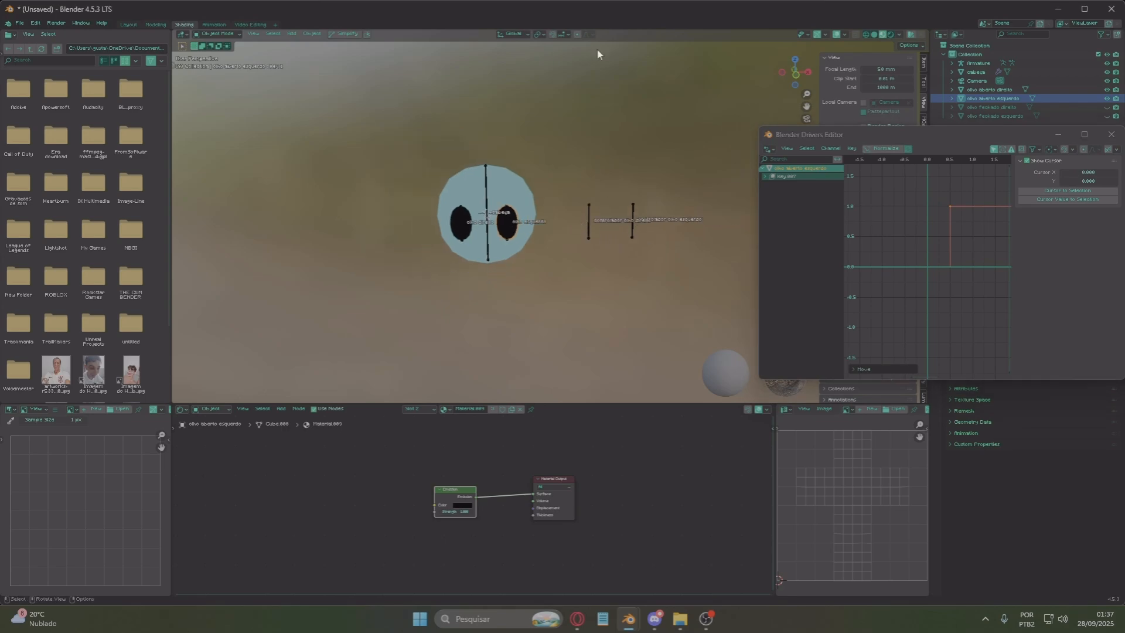
Put the armature in Pose Mode and test the right eye's controller bone with a cancelled move along Z
scroll(575, 171, "up", 3)
left_click(596, 213)
left_click(218, 34)
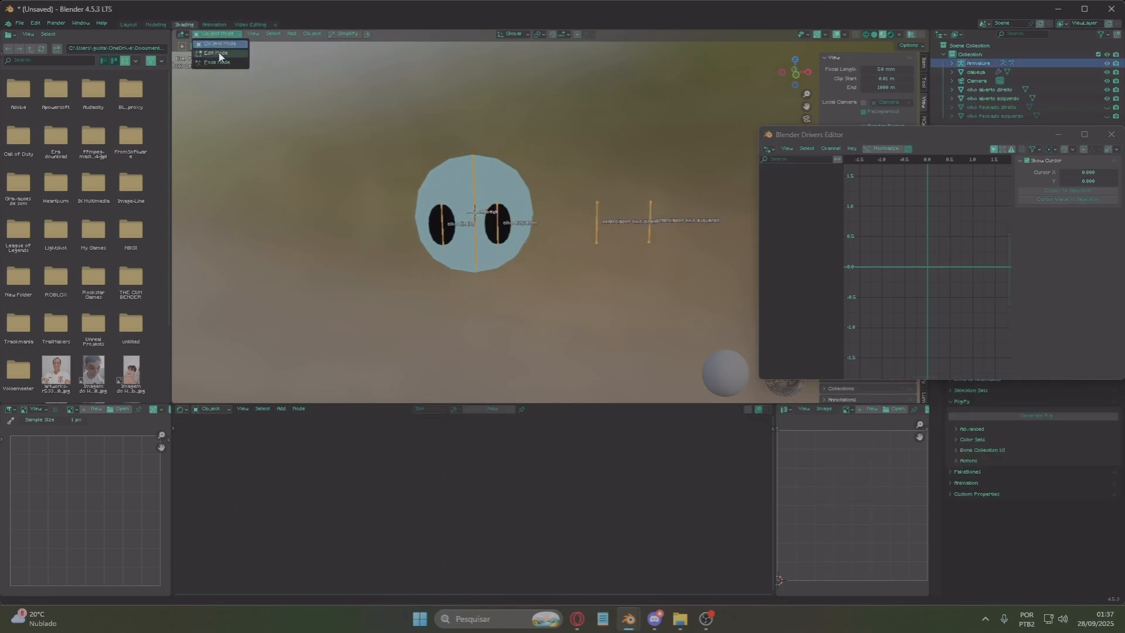
left_click(220, 62)
left_click_drag(583, 179, 636, 241)
key("g")
key("z")
right_click(623, 126)
Test the left eye's controller bone by moving it up along Z, undo the move, and return to Object Mode
left_click(651, 221)
key("g")
key("z")
left_click(654, 88)
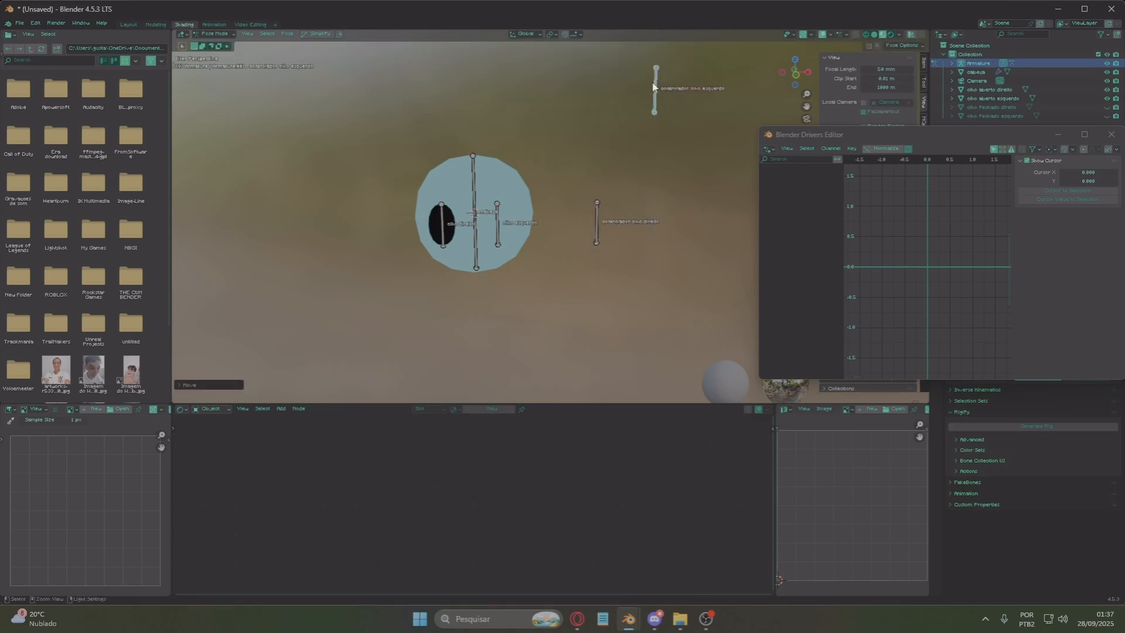
key("ctrl+z")
left_click(215, 34)
left_click(215, 45)
Unhide the closed eyes and hide only "olho aberto direito" and "olho aberto esquerdo"
left_click(410, 224)
left_click(315, 230, "shift")
key("h")
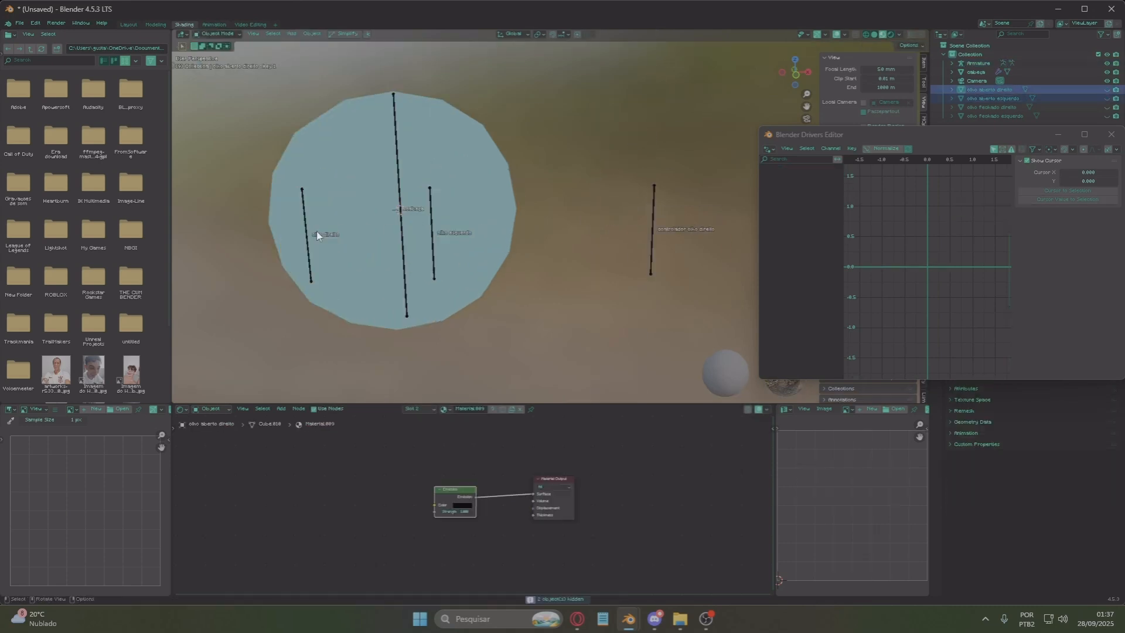
key("alt+h")
left_click(323, 208)
key("h")
left_click(410, 221)
key("h")
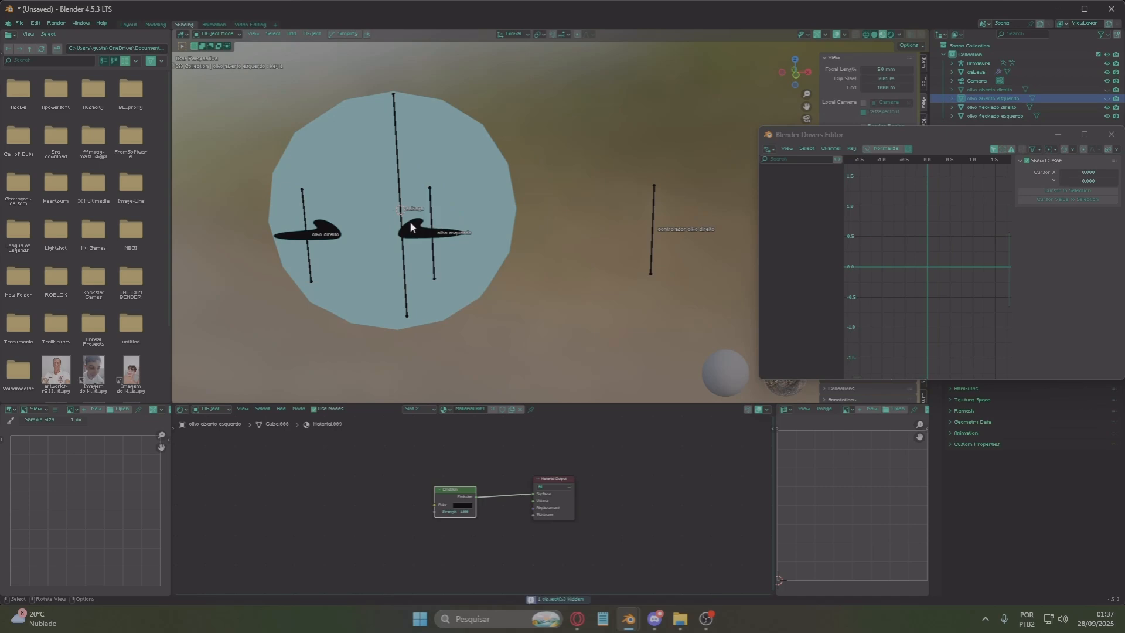
Move the Drivers Editor window clear of the properties and add Basis and Key 1 shape keys to "olho fechado direito"
left_click(411, 223)
left_click_drag(917, 138, 596, 327)
left_click(326, 230)
left_click(1114, 240)
left_click(1114, 240)
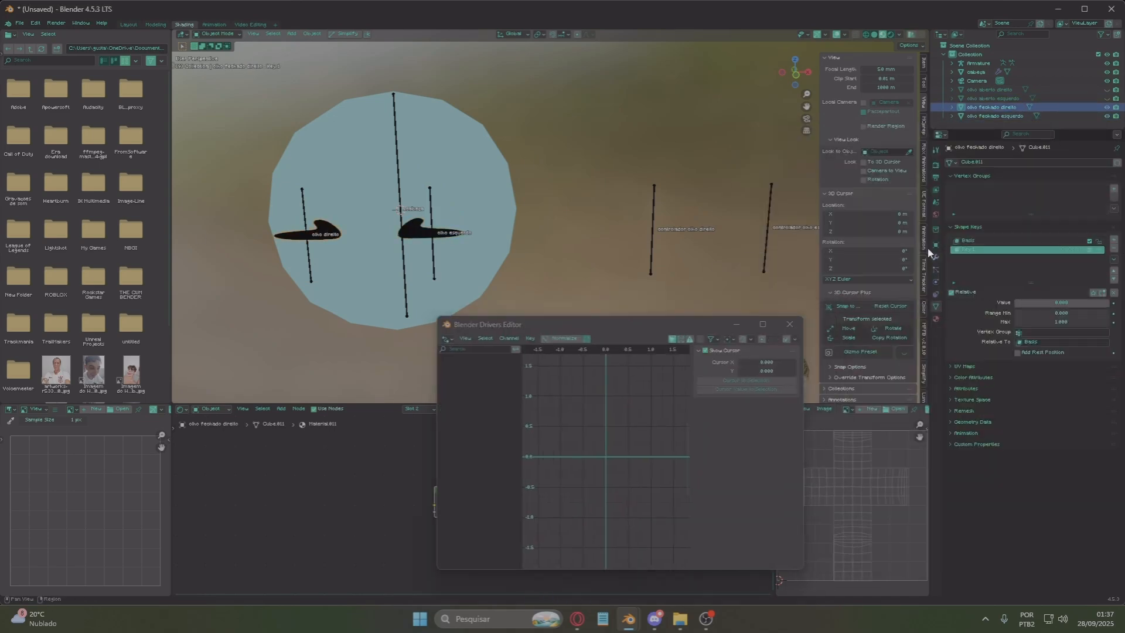
Scale the whole "olho fechado direito" mesh to 0 in Key 1 and return to Object Mode
left_click(216, 38)
left_click(214, 53)
key("a")
key("s")
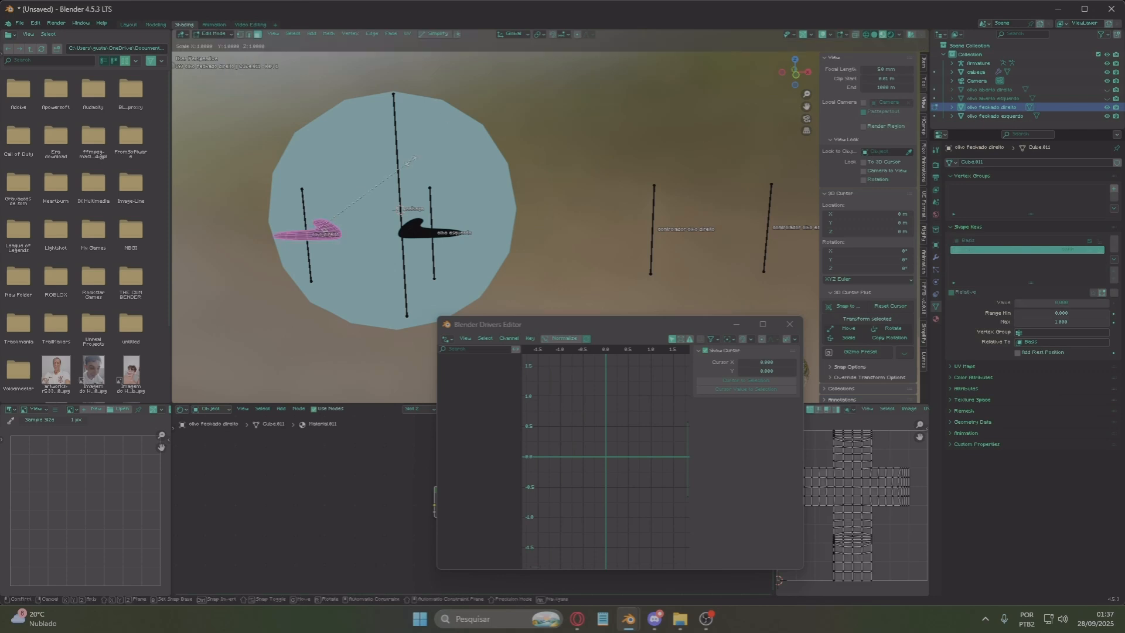
key("0")
key("Return")
key("Tab")
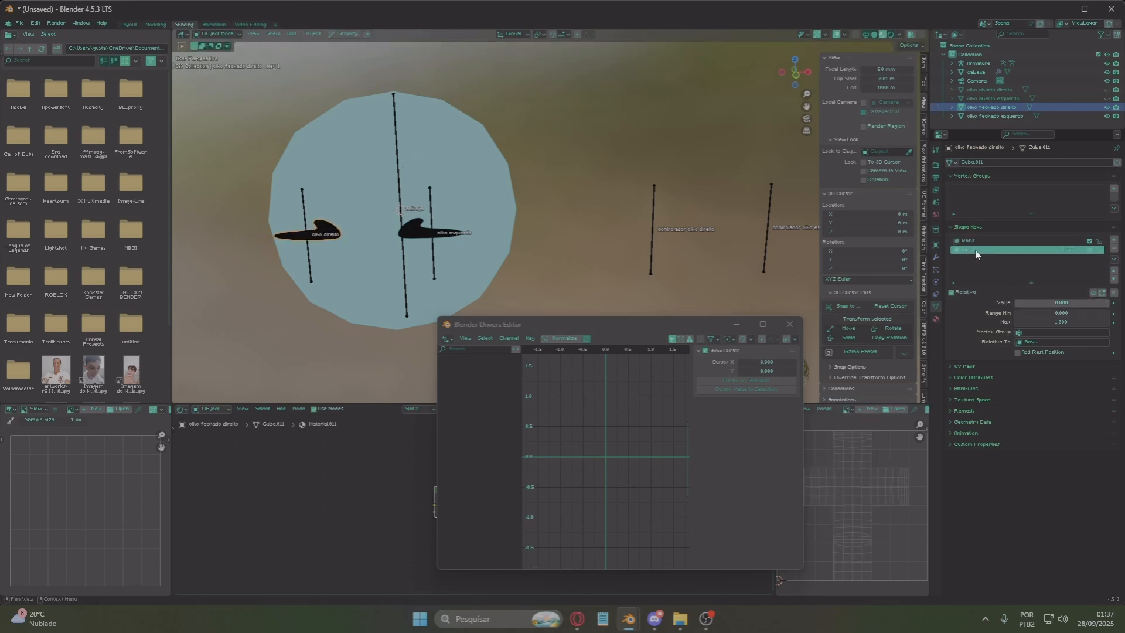
Add a driver to the closed right eye's Key 1 value, using Armature, the right controller bone, Y Location and Local Space
right_click(1043, 251)
right_click(1061, 279)
left_click(1035, 241)
left_click(1030, 330)
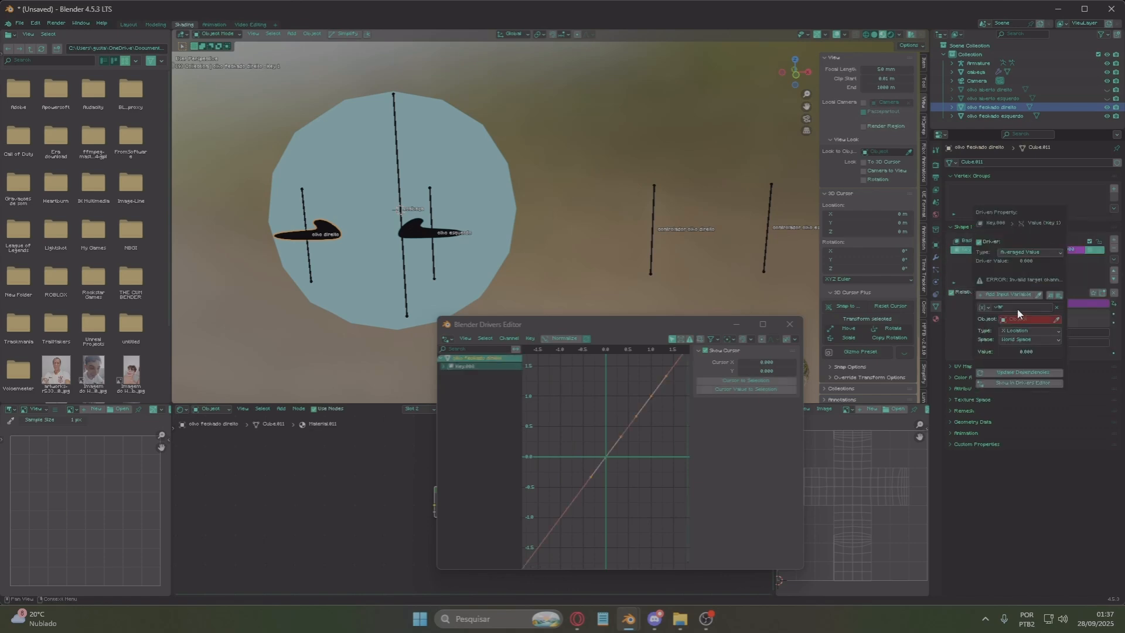
left_click(1020, 350)
left_click(1026, 340)
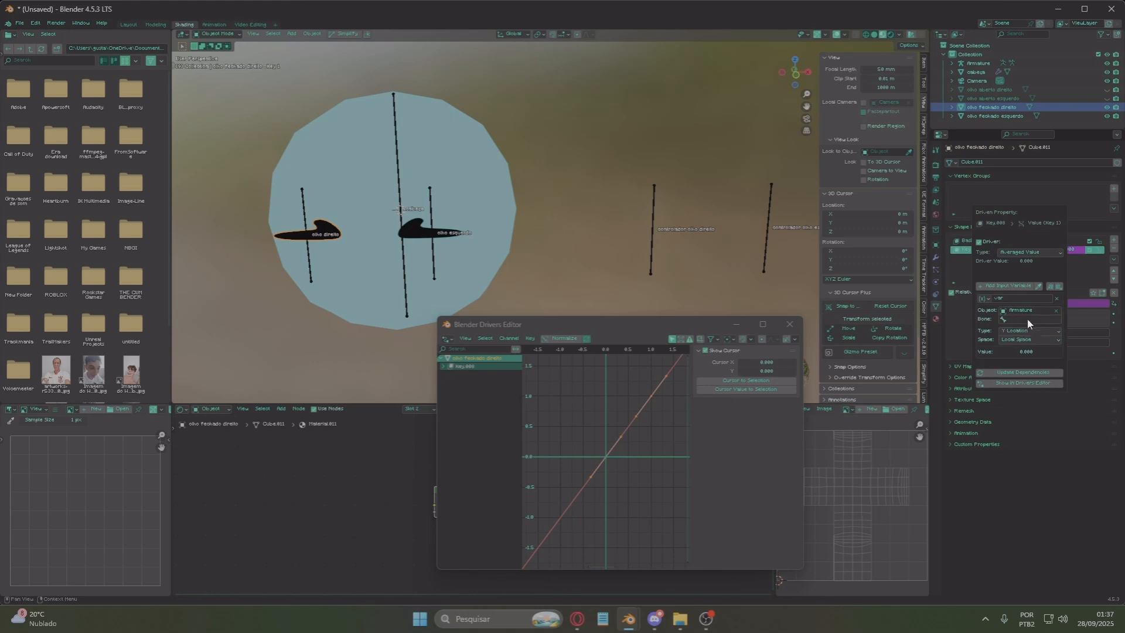
left_click(1024, 322)
left_click(1035, 343)
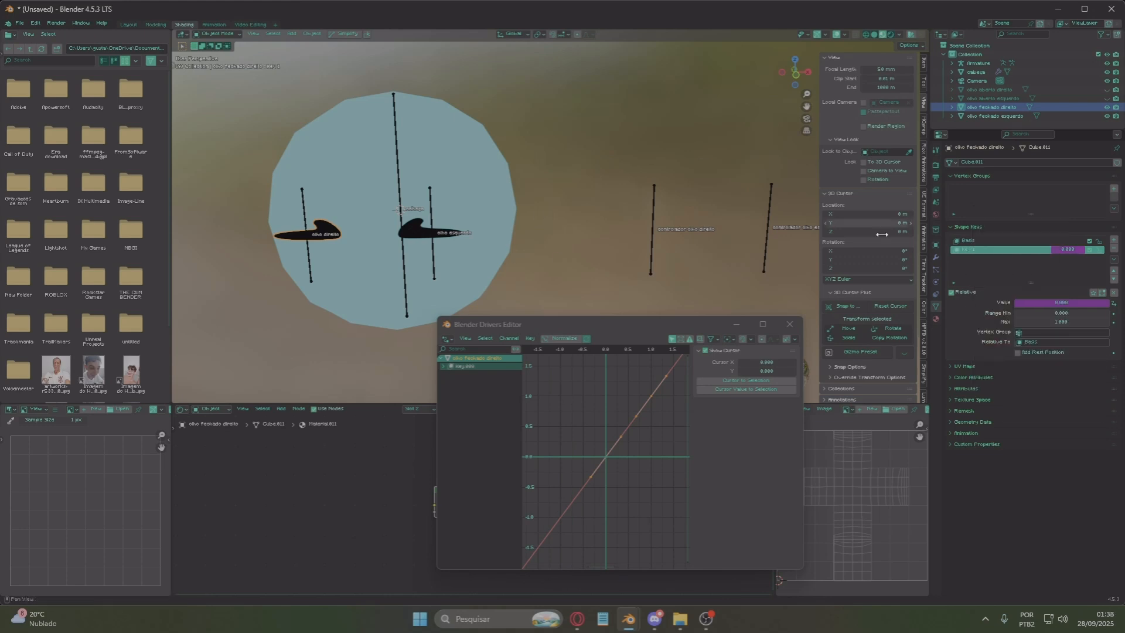
Set the closed right eye's driver curve to Constant interpolation and flip it by scaling -1 along X
right_click(585, 393)
mouse_move(585, 394)
left_click(621, 407)
scroll(582, 392, "down", 3)
scroll(582, 391, "up", 1)
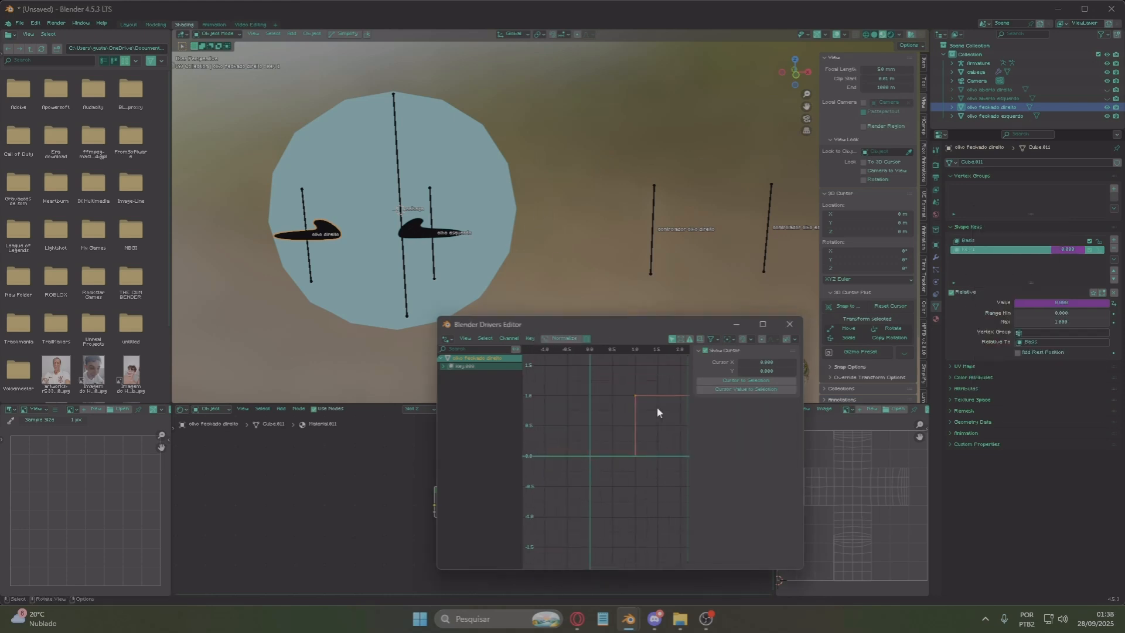
key("s")
key("x")
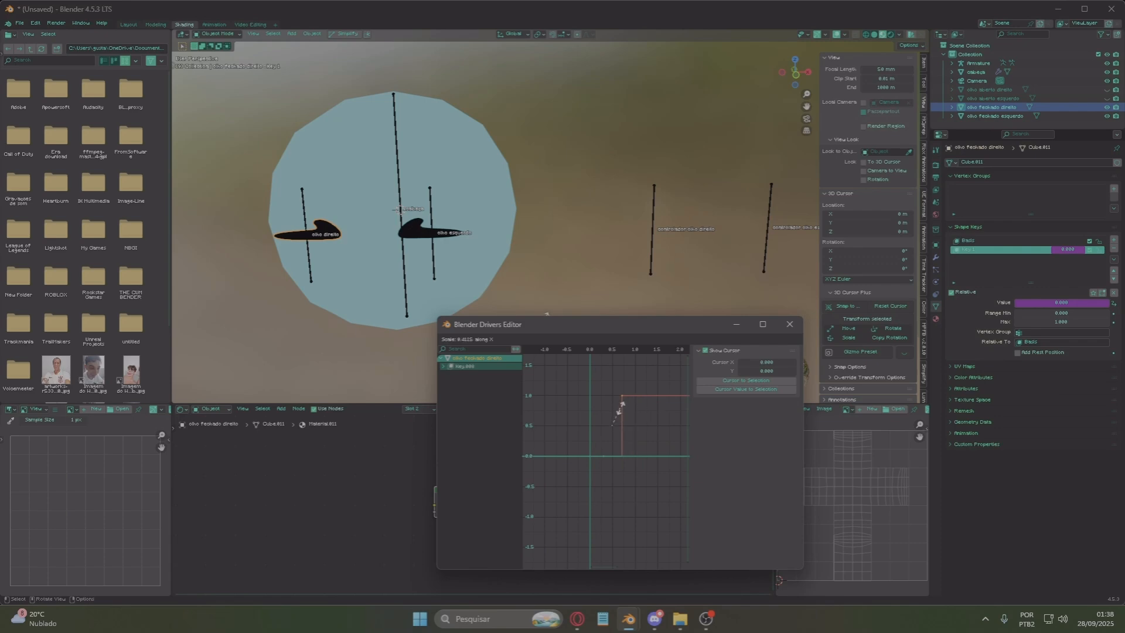
type("-1")
key("Return")
scroll(632, 404, "up", 1)
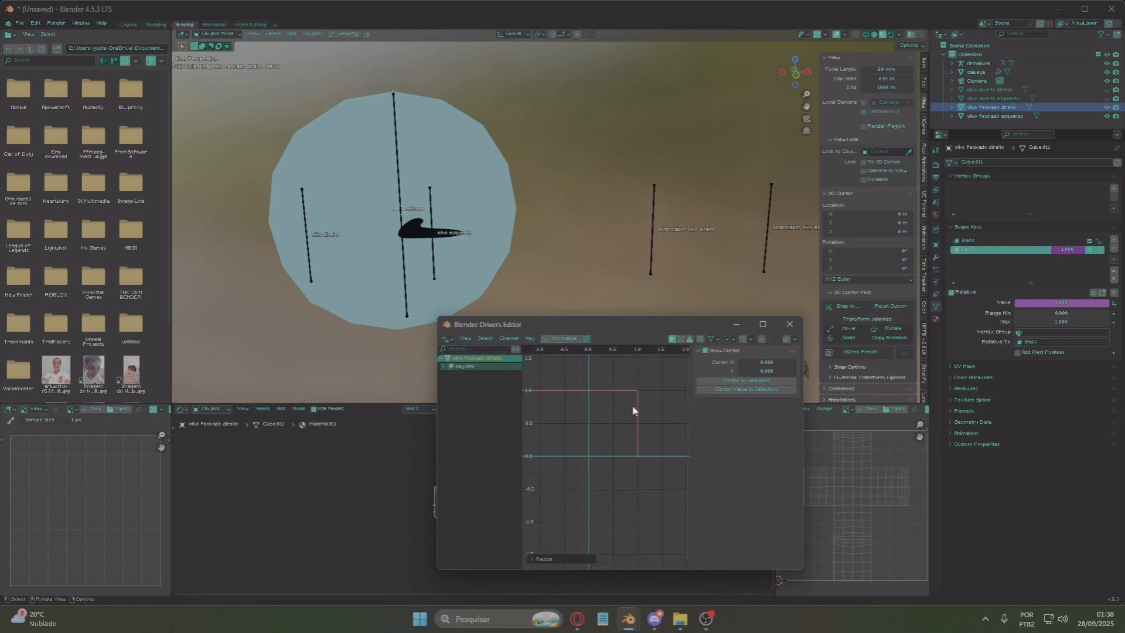
Move the closed right eye's driver curve by -0.5 along X
type("gx-0.5")
key("Return")
scroll(612, 427, "up", 4)
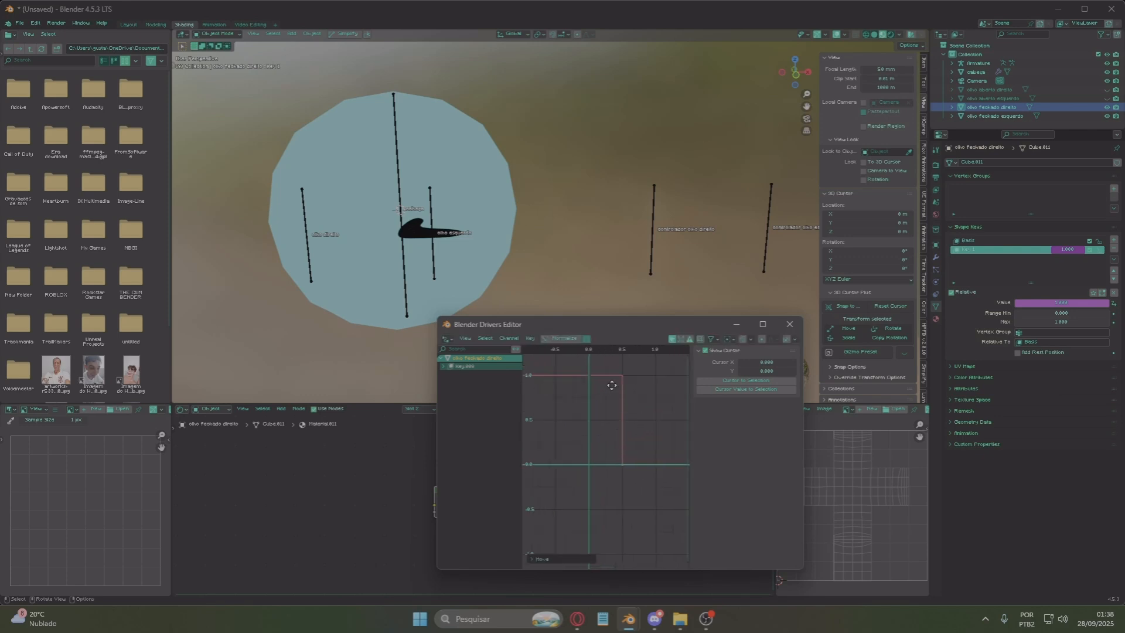
middle_click_drag(603, 355, 610, 391)
right_click(645, 369)
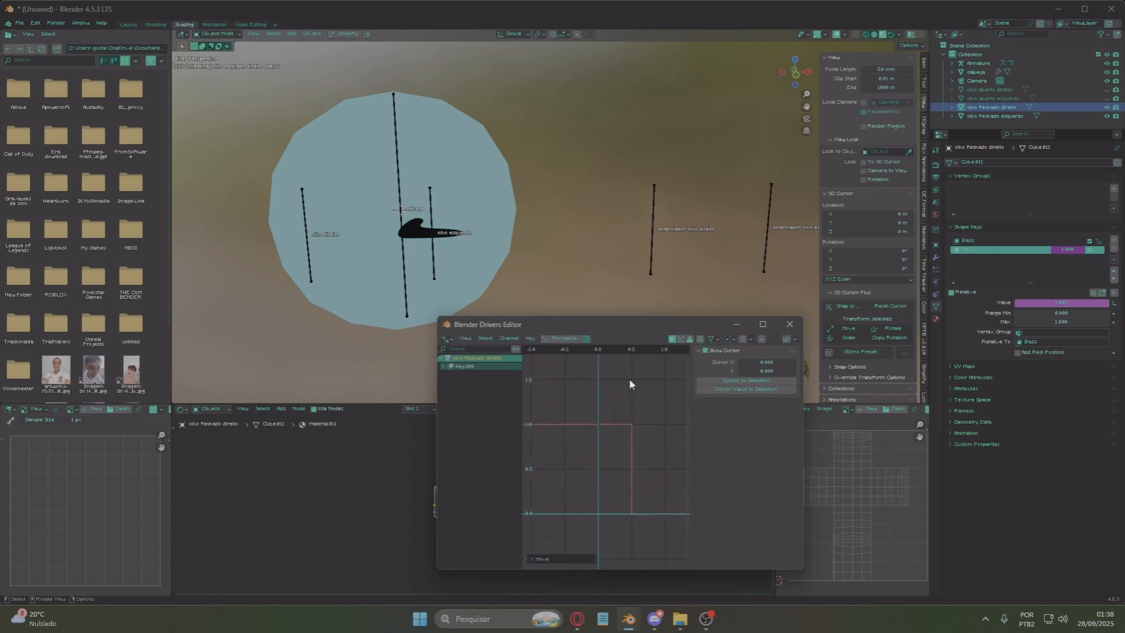
left_click_drag(633, 378, 706, 458)
middle_click_drag(648, 457, 598, 428)
mouse_move(583, 485)
left_mouse_down()
mouse_move(591, 491)
mouse_move(577, 473)
left_mouse_up()
key("ctrl+z")
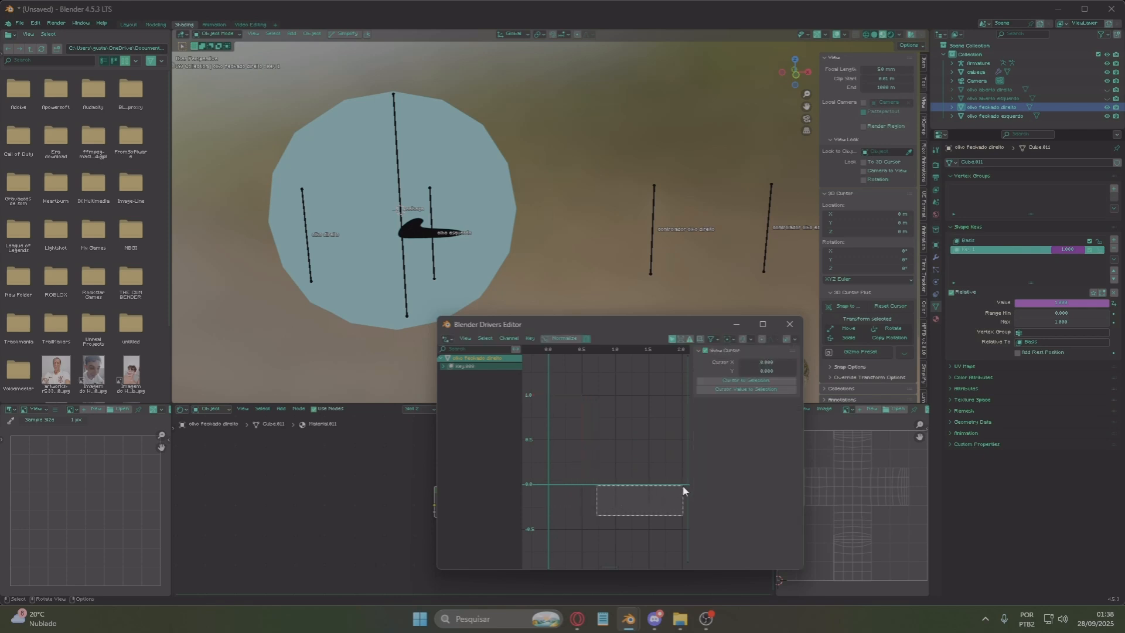
left_click_drag(683, 486, 683, 464)
middle_click_drag(612, 420, 686, 459)
left_click_drag(554, 384, 669, 461)
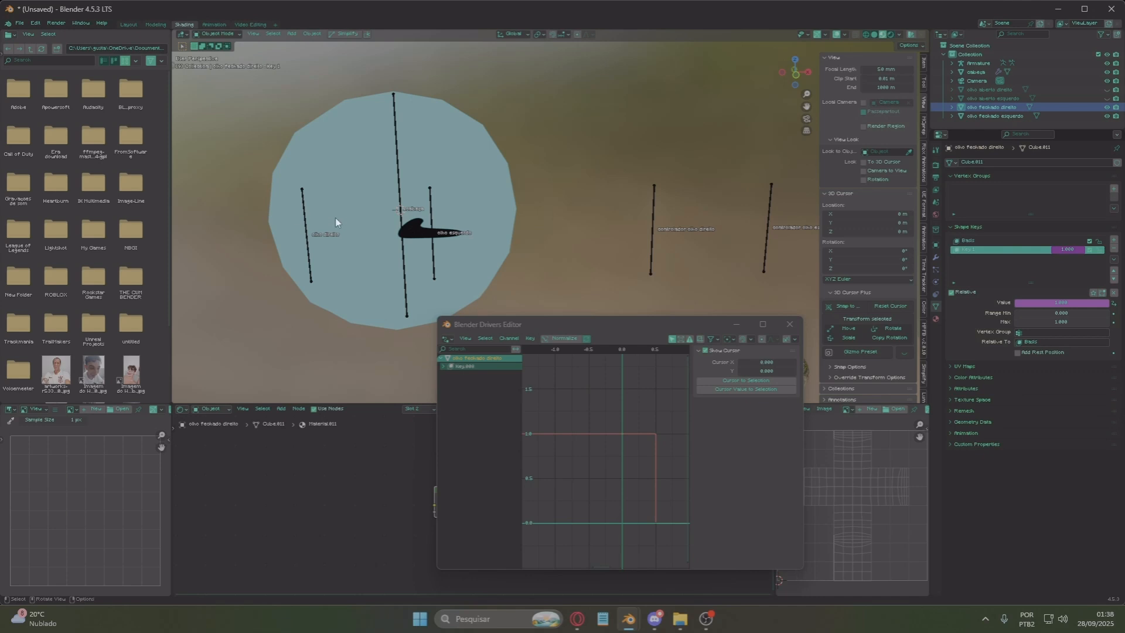
middle_click_drag(624, 411, 593, 379)
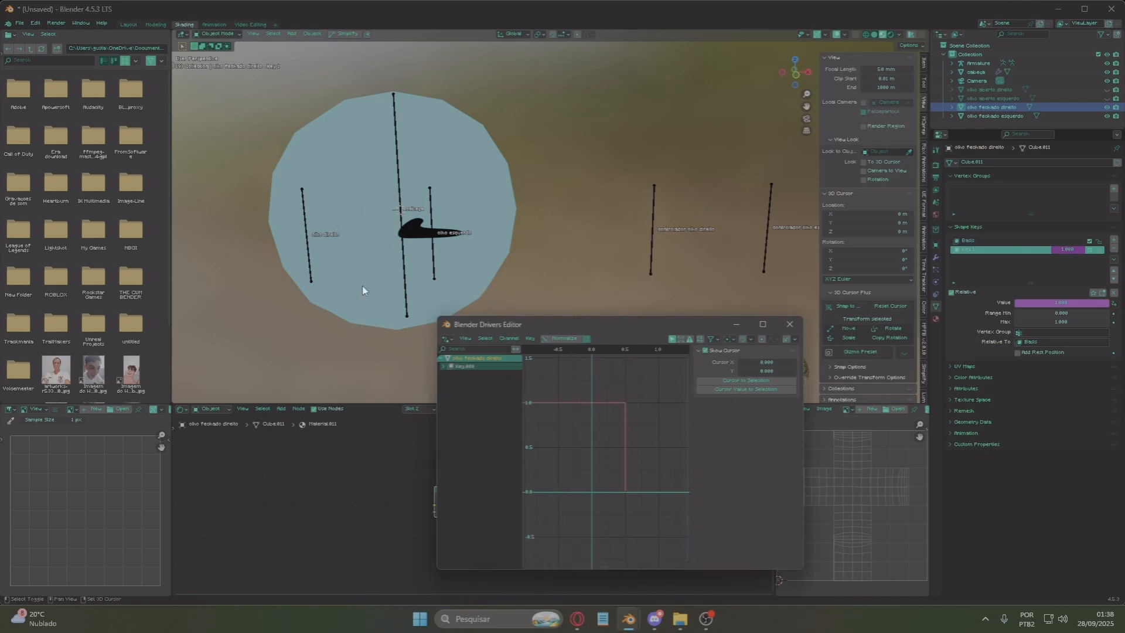
Select the right eye's controller bone in Pose Mode and unhide "olho aberto direito"
middle_click_drag(363, 286, 408, 273, "shift")
scroll(408, 272, "down", 1)
left_click(676, 227)
left_click(215, 34)
left_click(221, 62)
left_click_drag(613, 141, 706, 272)
key("s")
right_click(780, 235)
left_click(1107, 90)
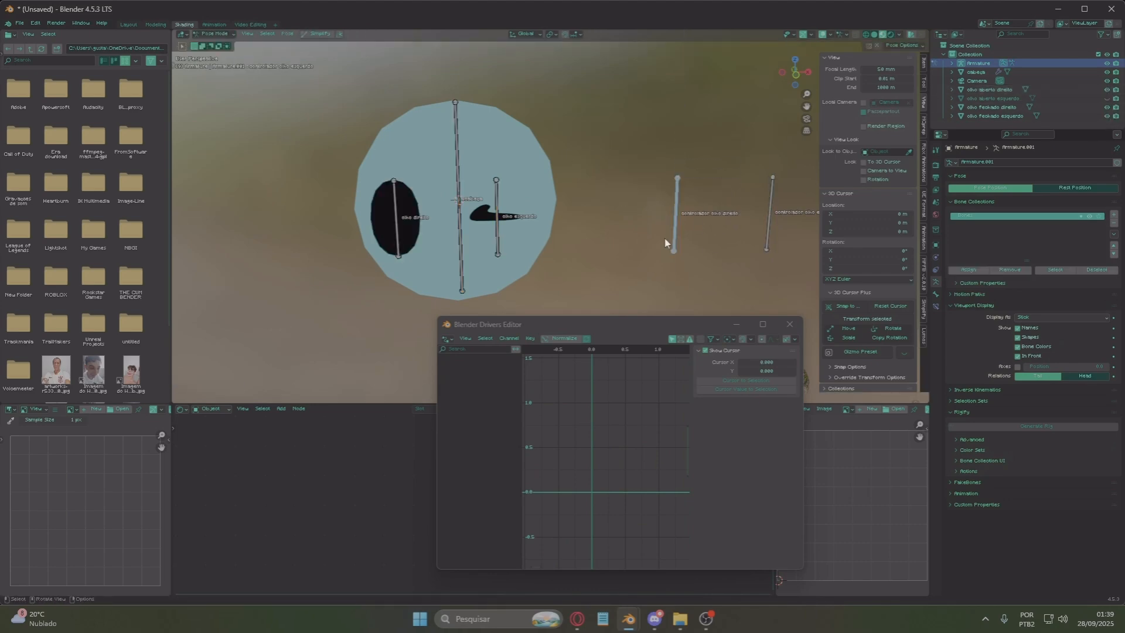
Test the right eye switch by moving its controller bone upward, undo the move, and return to Object Mode
key("g")
left_click(709, 120)
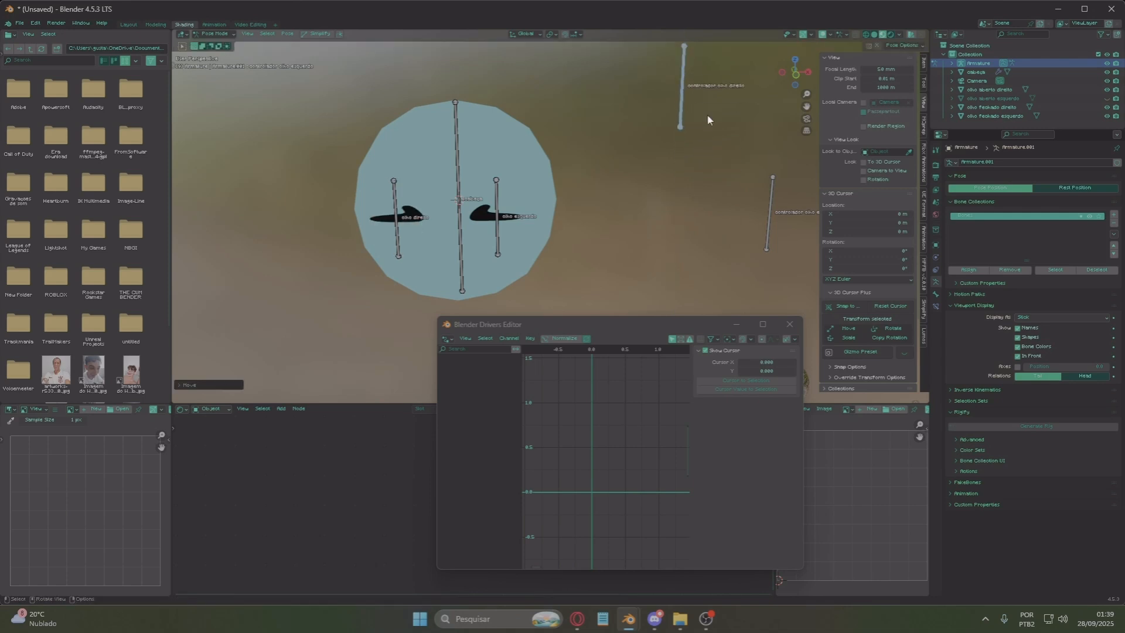
key("ctrl+z")
left_click(211, 34)
left_click(217, 44)
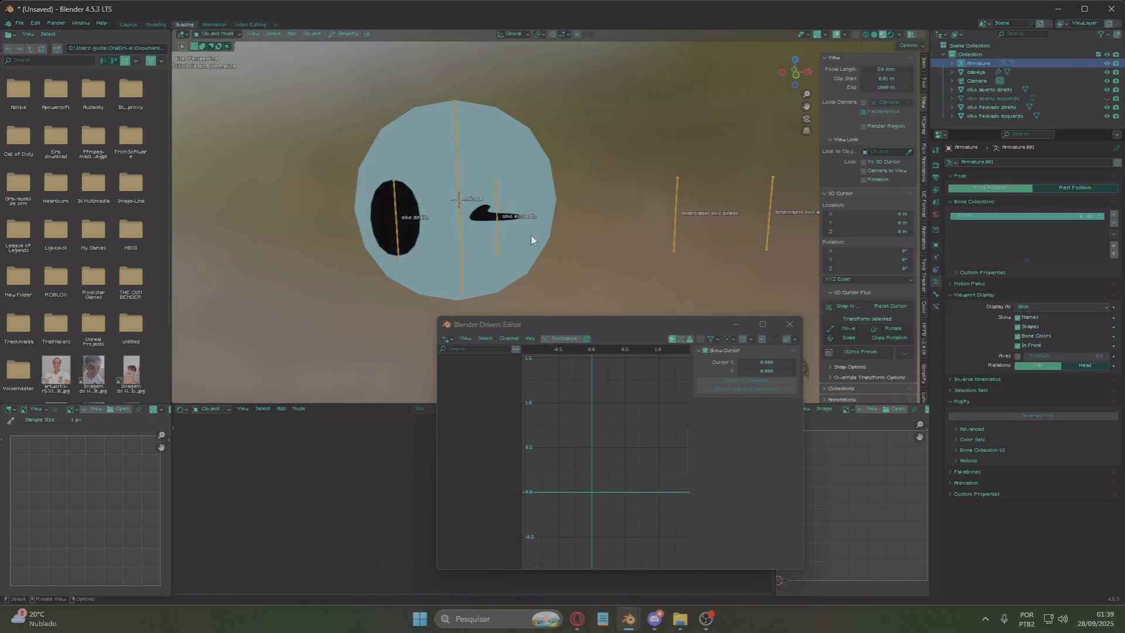
Unhide "olho aberto esquerdo"
left_click(501, 222)
left_click(1107, 116)
left_click(1107, 116)
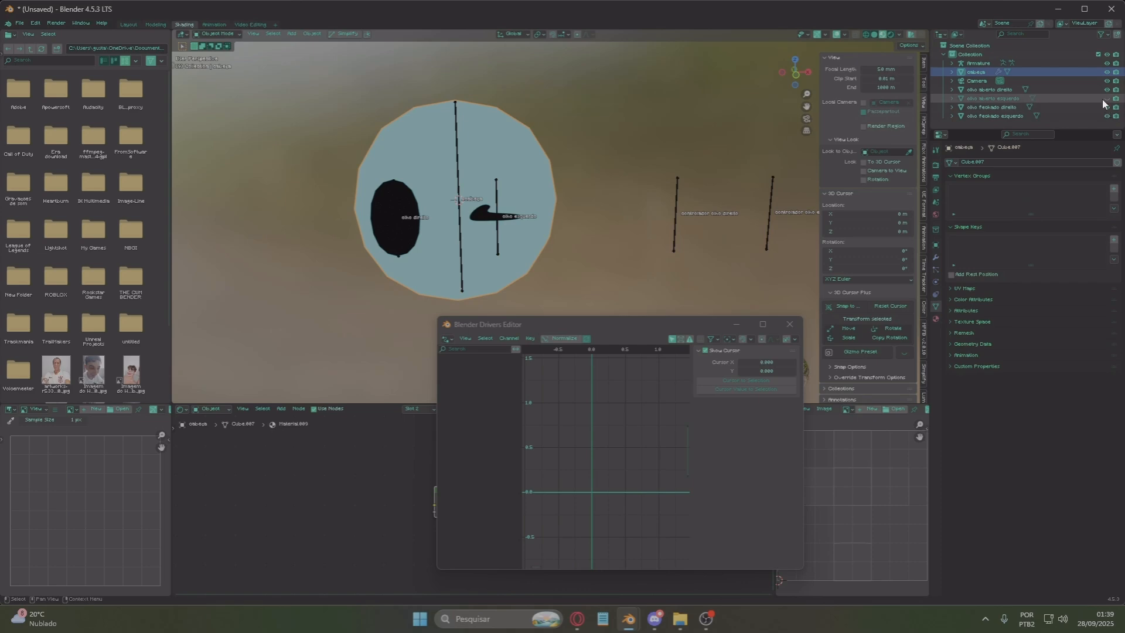
left_click(1106, 99)
Add Basis and Key 1 shape keys to "olho fechado esquerdo" and collapse its whole mesh in Key 1
left_click(482, 208)
left_click(482, 208)
left_click(1114, 239)
left_click(1114, 239)
key("Tab")
key("Tab")
Add a driver to the closed left eye's Key 1 value and make its curve Constant, flipped by scaling -1 along Y
right_click(1034, 304)
left_click(1032, 344)
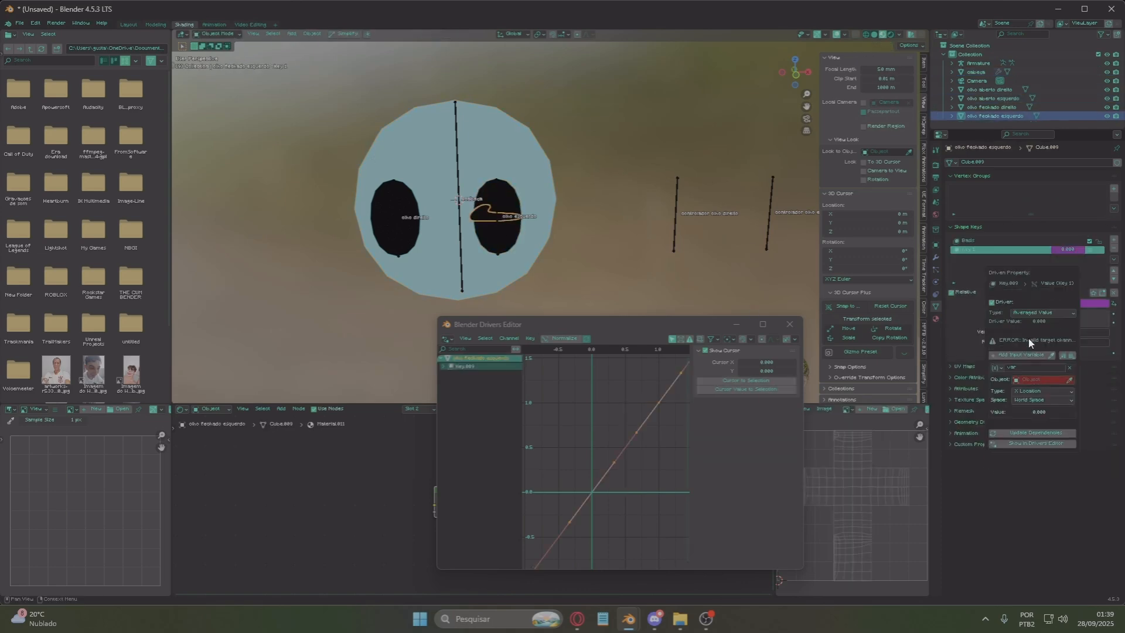
scroll(408, 257, "up", 2)
right_click(578, 450)
left_click(617, 466)
scroll(610, 461, "down", 1)
key("s")
key("y")
key("minus")
key("1")
key("Return")
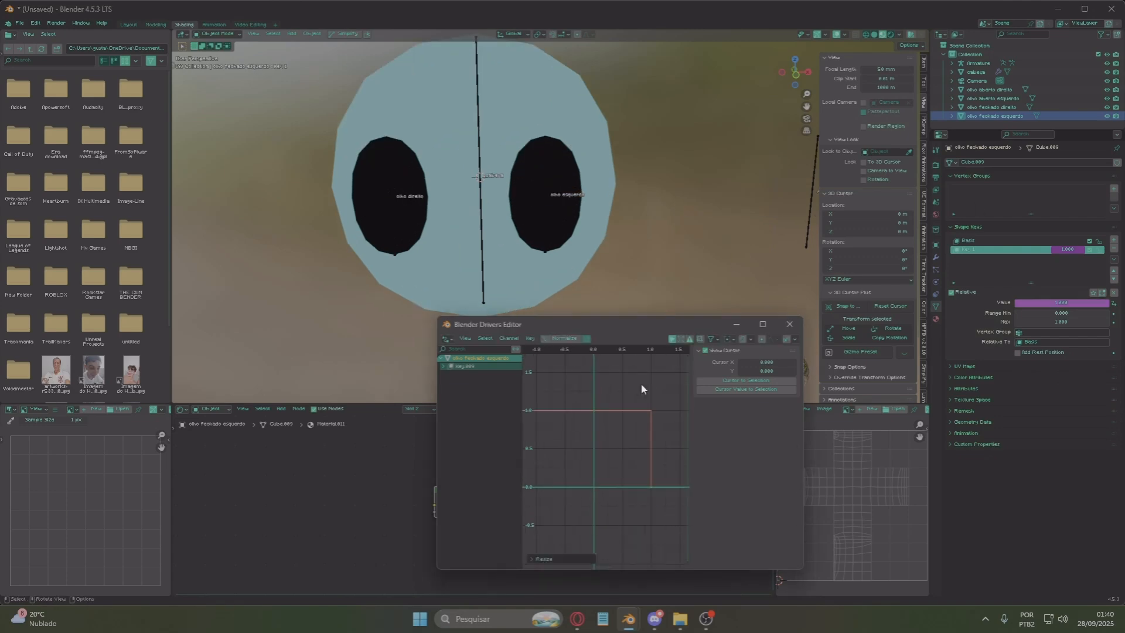
Close the Drivers Editor and test an eye controller bone with a move along Z in Pose Mode
scroll(642, 235, "down", 4)
left_click(645, 190)
key("ctrl+Tab")
left_click(790, 324)
key("g")
key("z")
key("ctrl+Tab")
Switch to the Layout workspace
left_click(490, 222)
scroll(575, 241, "down", 1)
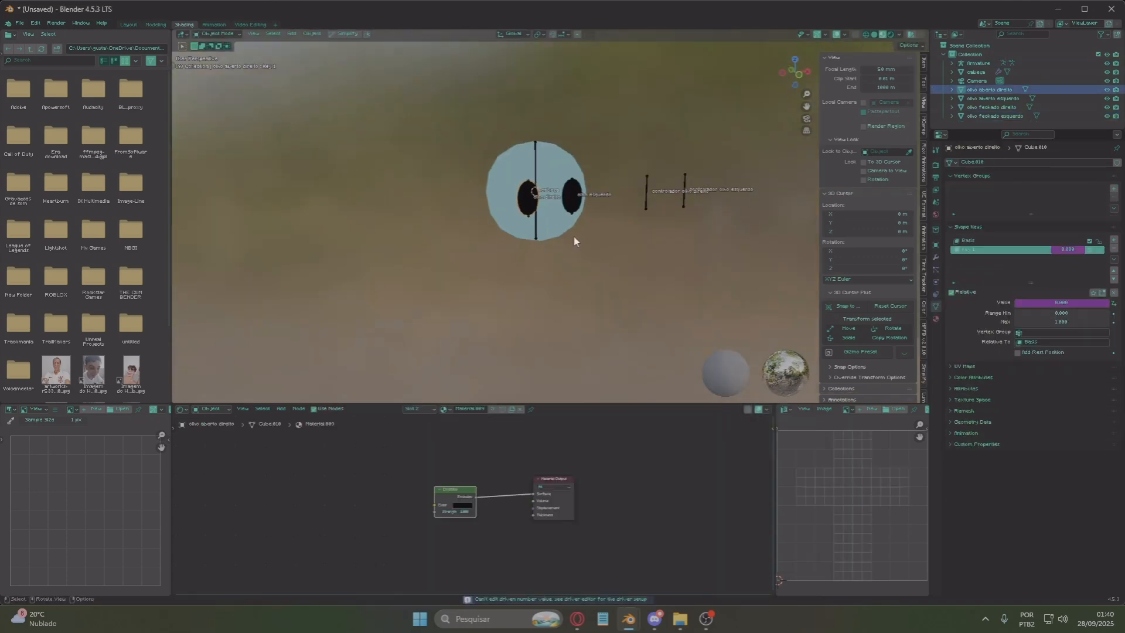
middle_click_drag(575, 241, 610, 234)
left_click(519, 150)
left_click(214, 24)
left_click(558, 270)
left_click(128, 25)
Parent the head and the open eyes to the armature With Empty Groups
scroll(434, 197, "up", 4)
left_click(462, 258, "shift")
key("ctrl+p")
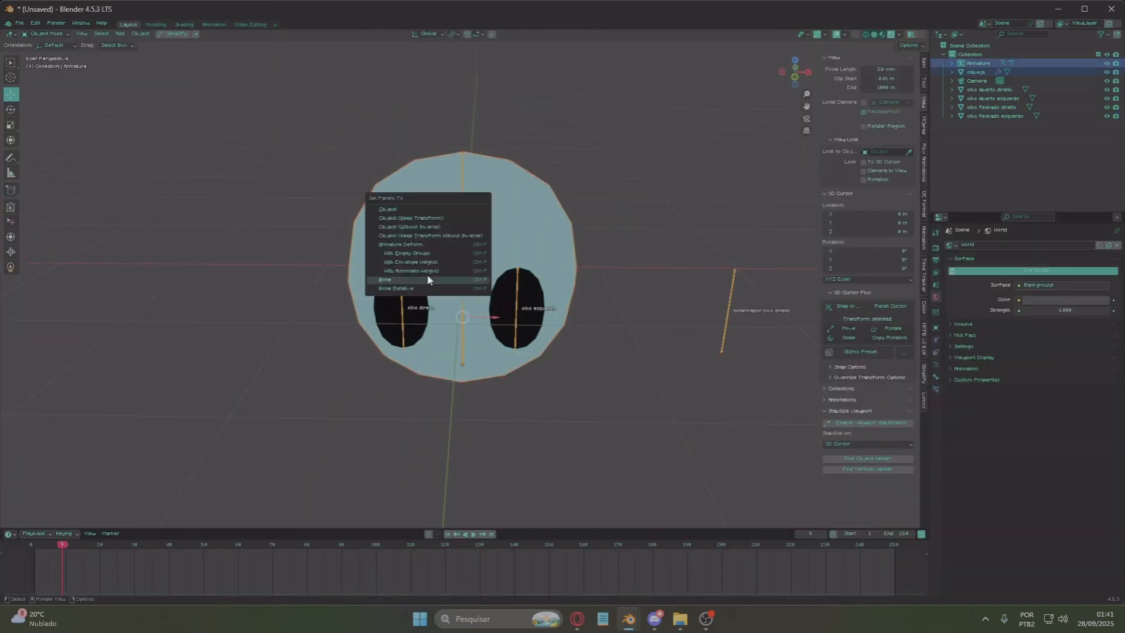
left_click(427, 254)
left_click(402, 298)
key("ctrl+p")
Try Weight Paint mode on "olho fechado esquerdo" and return to Object Mode
left_click(46, 34)
left_click(463, 206)
left_click(45, 34)
left_click(42, 78)
left_click(935, 89)
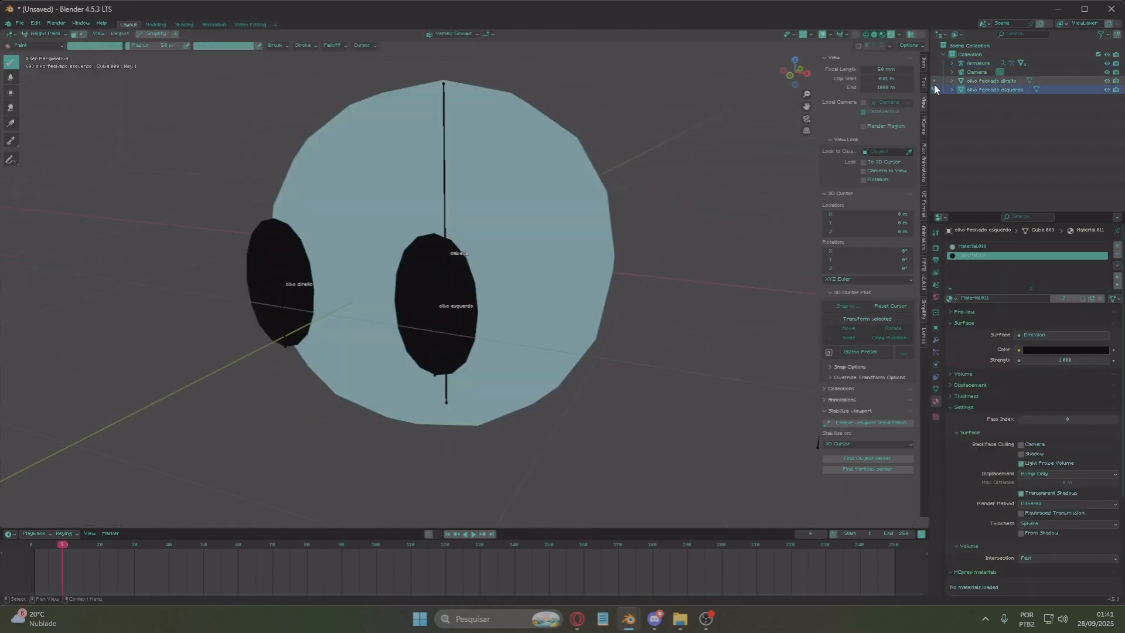
left_click(46, 34)
left_click(42, 44)
With the armature in Pose Mode, weight paint all of "olho aberto direito" for the right eye bone using the Gradient tool
left_click(978, 63)
scroll(229, 163, "down", 1)
left_click(46, 34)
left_click(50, 60)
mouse_move(469, 252)
middle_mouse_down()
mouse_move(686, 251)
mouse_move(563, 246)
middle_mouse_up()
left_click(46, 34)
left_click(381, 301, "shift")
left_click(11, 123)
left_click_drag(277, 238, 570, 248)
Test the open right eye's weights with a cancelled move of the right eye bone
left_click(382, 293, "alt")
middle_click_drag(410, 276, 551, 273)
key("g")
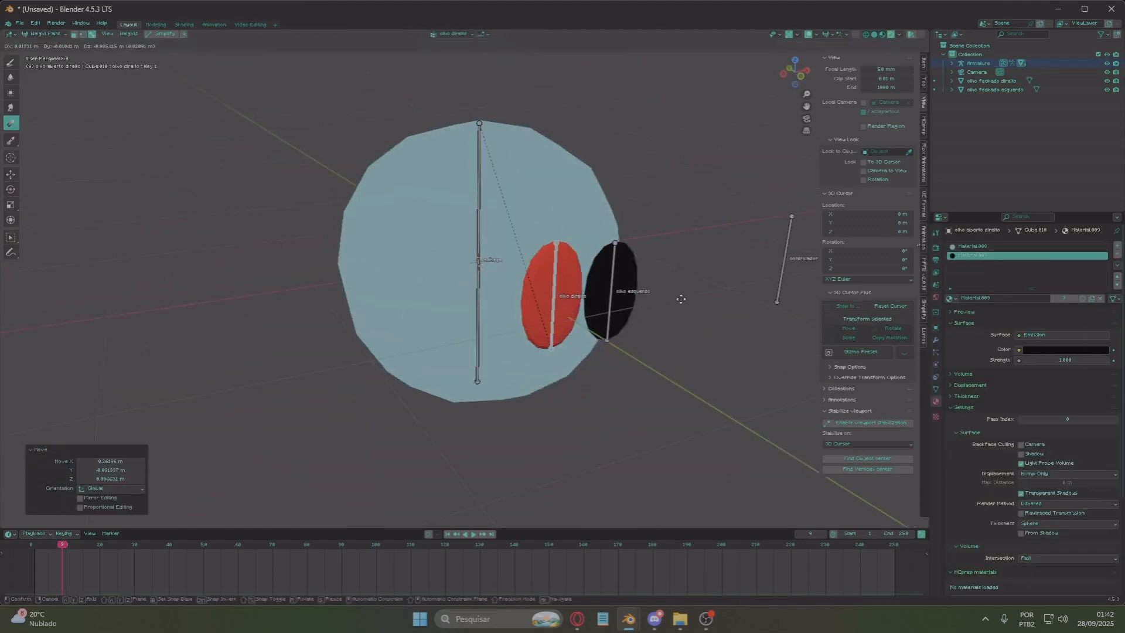
right_click(681, 299)
middle_click_drag(681, 299, 551, 293)
Return to Object Mode, expand the Armature hierarchy, and hide both open eyes
left_click(46, 34)
left_click(951, 63)
left_click(1107, 107)
left_click(1107, 99)
Parent "olho fechado direito" and "olho fechado esquerdo" to the armature
left_click(992, 125)
middle_click_drag(454, 196, 548, 286)
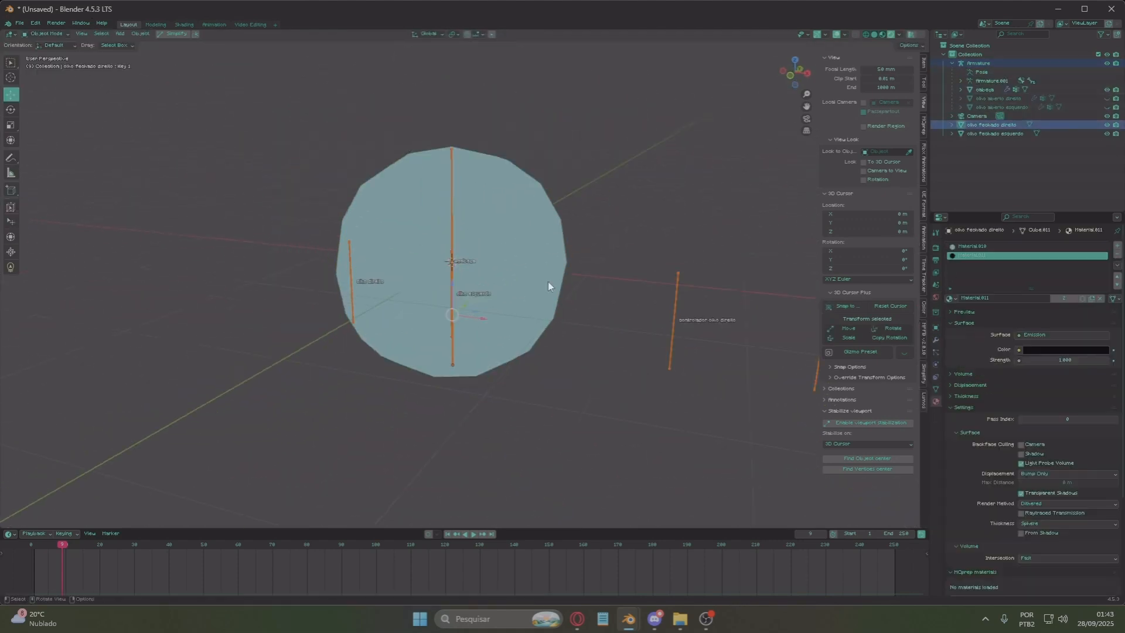
left_click(978, 63)
left_click(45, 34)
left_click(46, 34)
scroll(452, 264, "up", 4)
key("ctrl+p")
Weight paint all of "olho fechado direito" for the right eye bone with a linear gradient
left_click(336, 287, "shift")
left_click(46, 34)
left_click_drag(235, 299, 508, 311)
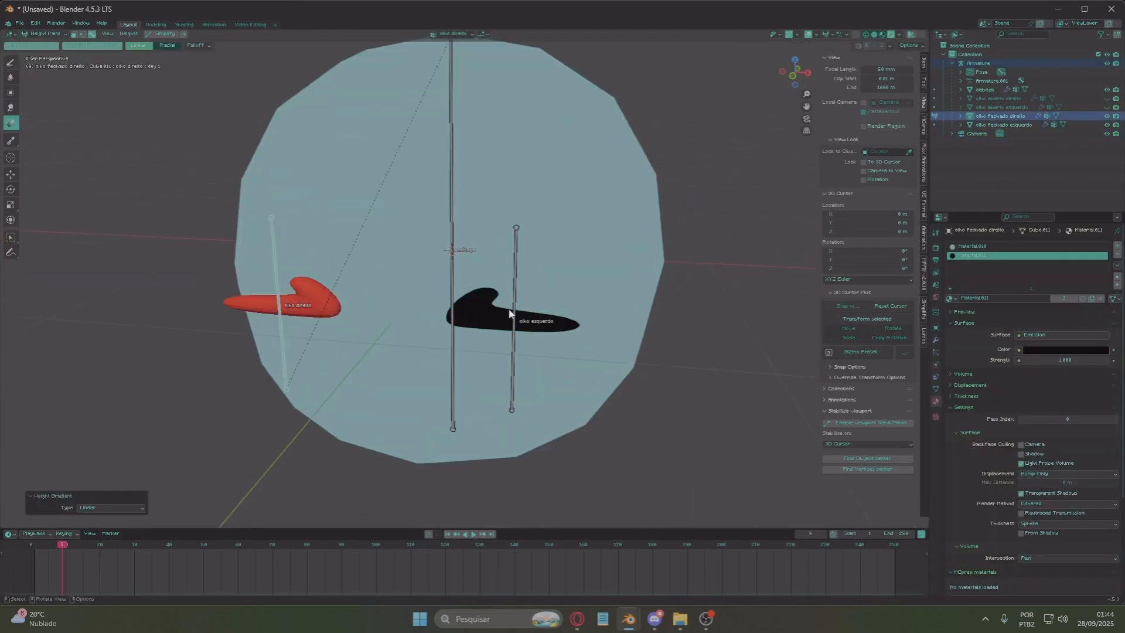
Weight paint all of "olho fechado esquerdo" for the left eye bone with a linear gradient
key("alt+q")
left_click(513, 352, "alt")
middle_click_drag(583, 334, 449, 246)
left_click_drag(498, 299, 580, 305)
Test the closed left eye's weights in Pose Mode with a cancelled move of the left eye bone
left_click(45, 34)
left_click(494, 264)
left_click(46, 34)
key("g")
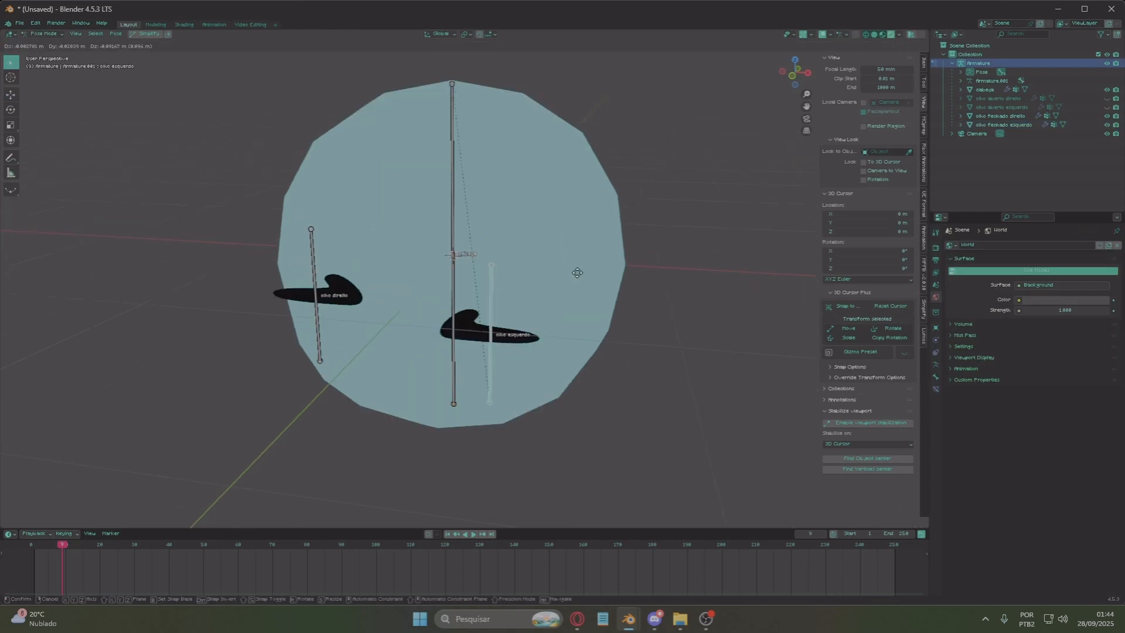
right_click(577, 273)
Unhide the open left and open right eye meshes
scroll(577, 272, "down", 5)
left_click(1107, 108)
left_click(1107, 99)
middle_click_drag(577, 273, 570, 295)
Keyframe both eye controller bones at the start and raise them at frame 40, with the Animation preferences open
key("i")
left_click(169, 545)
left_click(35, 22)
key("g")
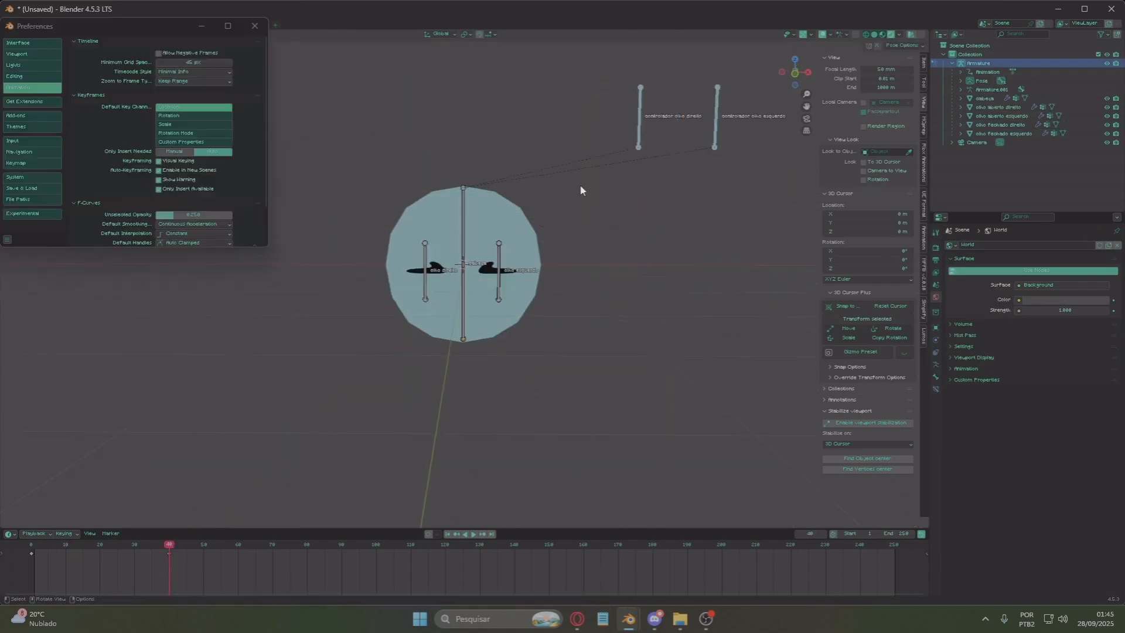
Duplicate the controllers' starting keyframe to frame 50 and play the blink from the start
left_click(32, 553)
key("shift+d")
left_click(221, 566)
key("g")
left_click(196, 560)
left_click(32, 545)
key("space")
left_click(44, 532)
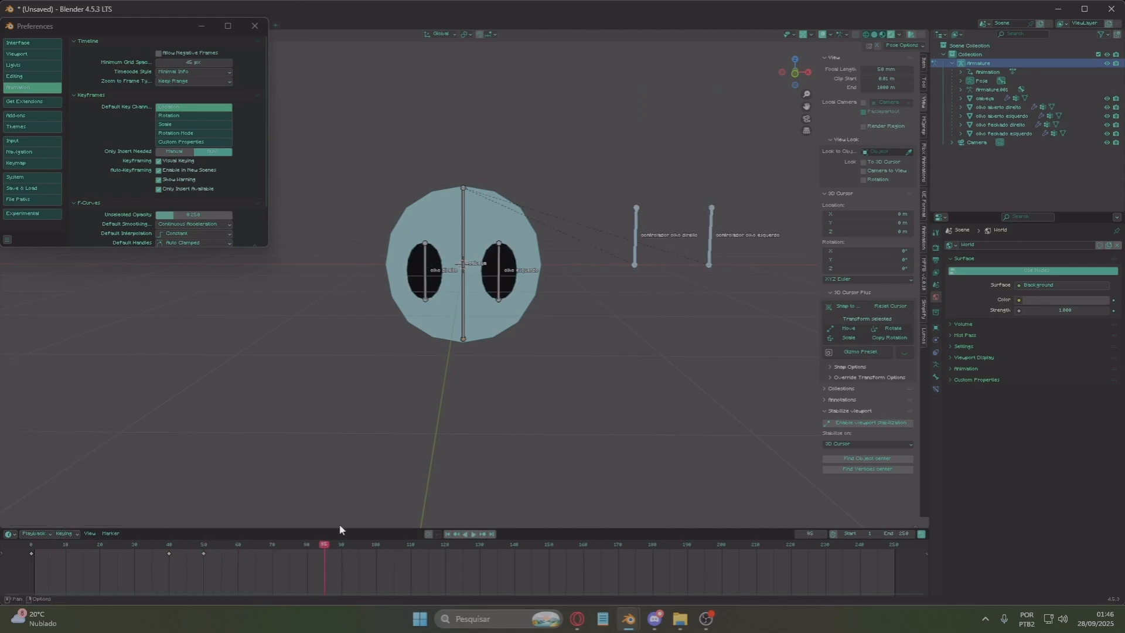
Duplicate the right eye controller's blink keyframes to about frames 90 and 101
left_click(634, 259)
left_click_drag(188, 575, 142, 532)
key("shift+d")
left_click(354, 578)
key("shift+d")
left_click(389, 570)
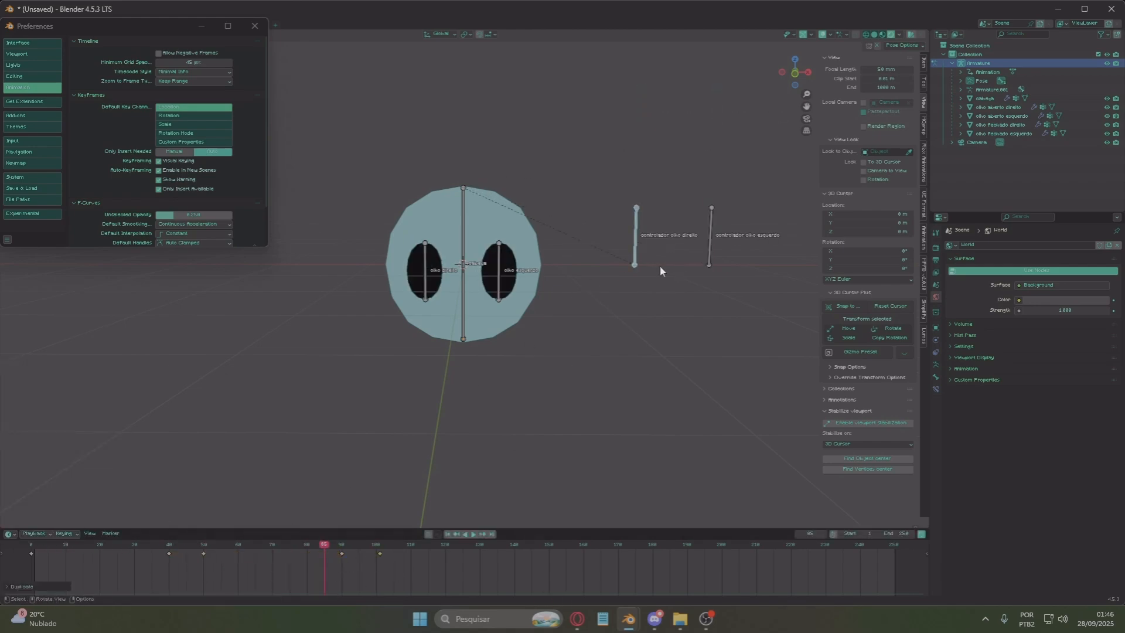
Duplicate the left eye controller's keyframes at frames 40 and 50 to frames 130 and 140, and play the animation
left_click(709, 258)
left_click(204, 554)
key("shift+d")
left_click(524, 566)
left_click(168, 554)
key("shift+d")
left_click(480, 561)
left_click_drag(243, 545, 196, 545)
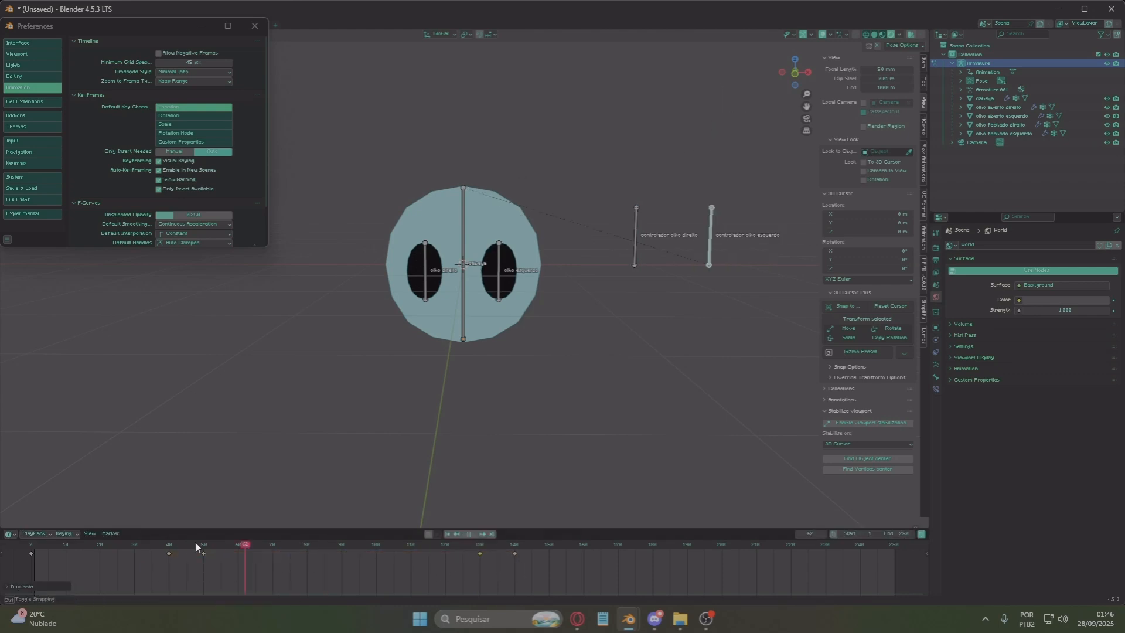
key("space")
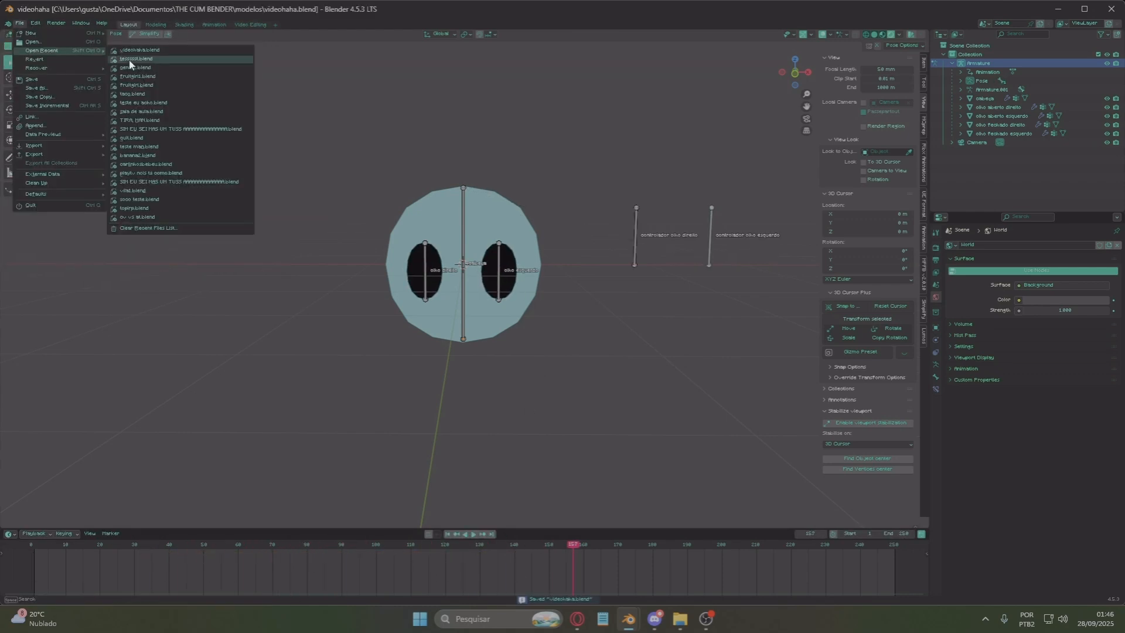
Open the recent file "tesssst.blend" and put its armature in Pose Mode
left_click(125, 128)
scroll(398, 226, "up", 2)
mouse_move(428, 225)
middle_mouse_down()
mouse_move(353, 224)
mouse_move(498, 247)
mouse_move(397, 200)
middle_mouse_up()
scroll(498, 247, "down", 2)
left_click(890, 34)
scroll(430, 208, "up", 1)
left_click(582, 297)
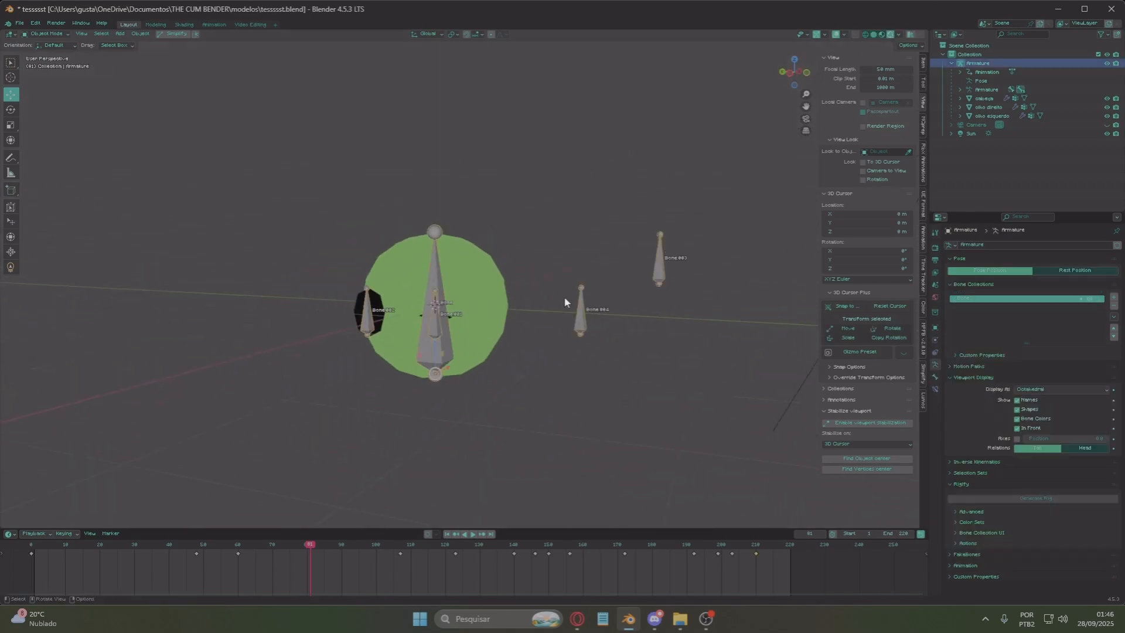
left_click(47, 34)
left_click(45, 60)
Raise the outer eye controller bone beside the green head along Z to test its shape keys
left_click_drag(536, 193, 672, 294)
key("g")
key("z")
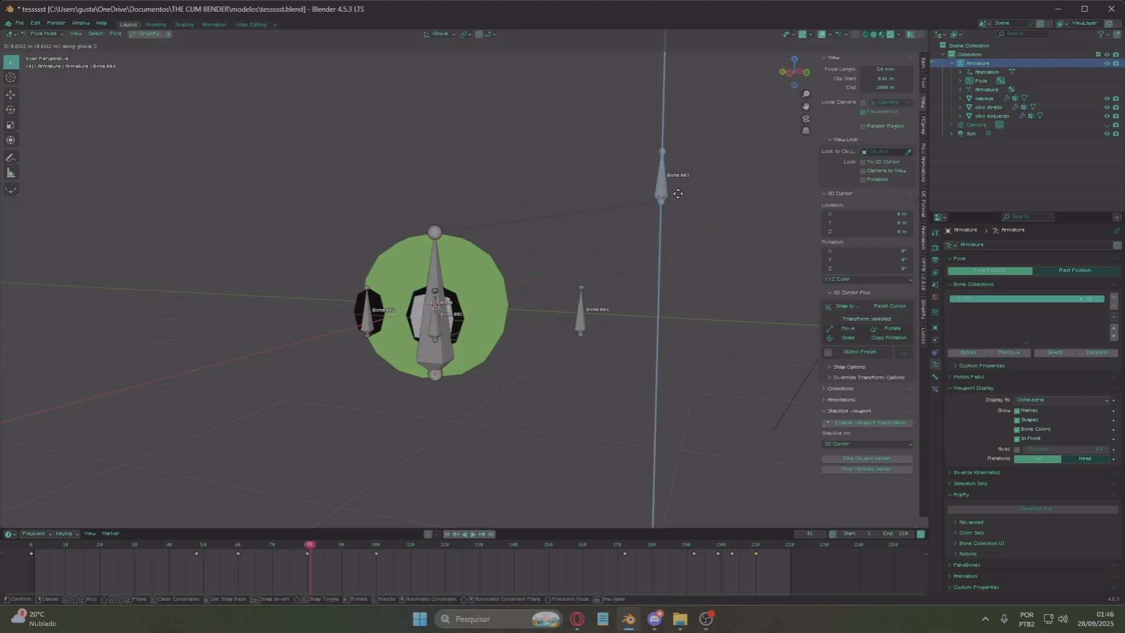
left_click(686, 195)
middle_click_drag(687, 196, 727, 178)
Raise the inner eye controller bone beside the green head along Z to switch the other eye
scroll(674, 217, "up", 3)
scroll(607, 264, "down", 1)
left_click(623, 326)
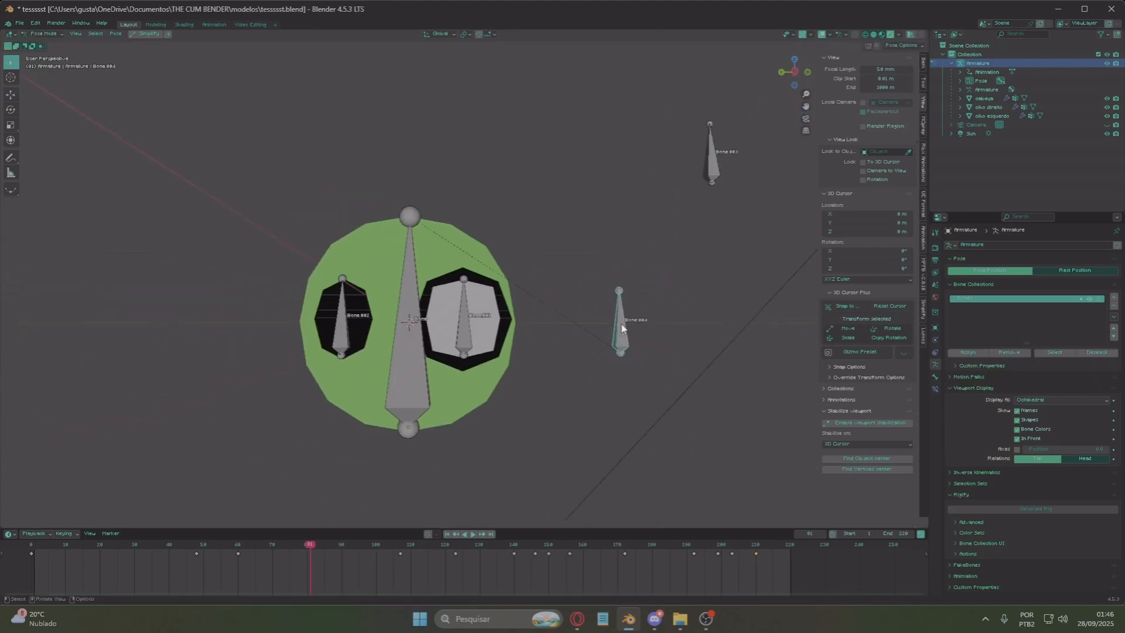
key("g")
key("z")
left_click(623, 170)
Return to Object Mode, select "olho esquerdo", and open its shape key drivers in the Drivers Editor
left_click(42, 34)
middle_click_drag(442, 323, 463, 418)
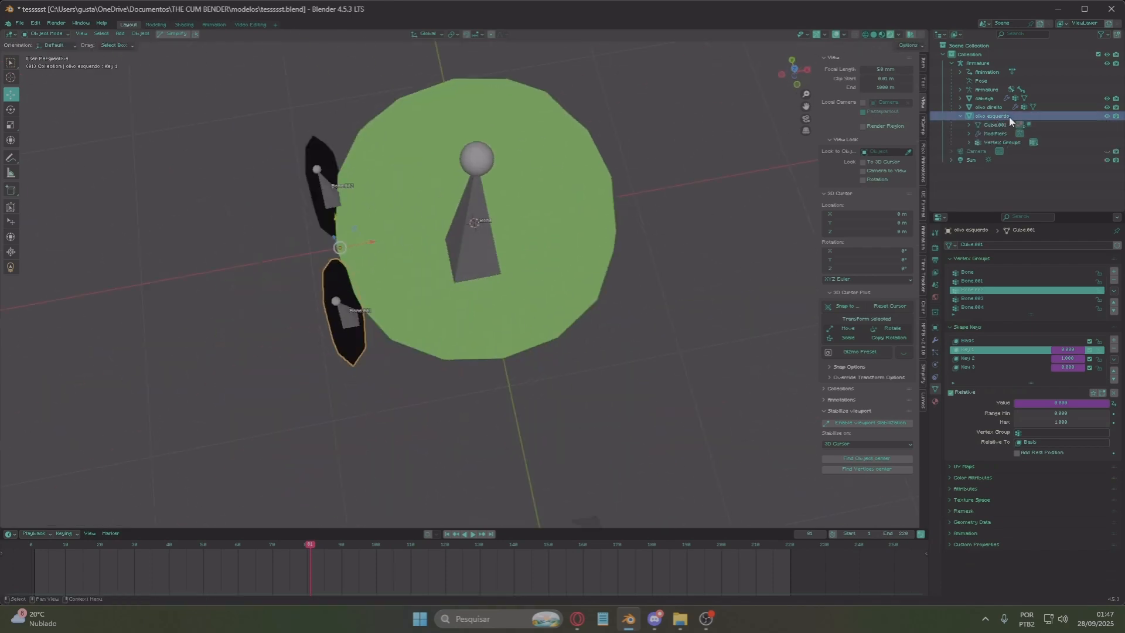
left_click(960, 117)
middle_click_drag(363, 234, 365, 170)
left_click(1050, 343)
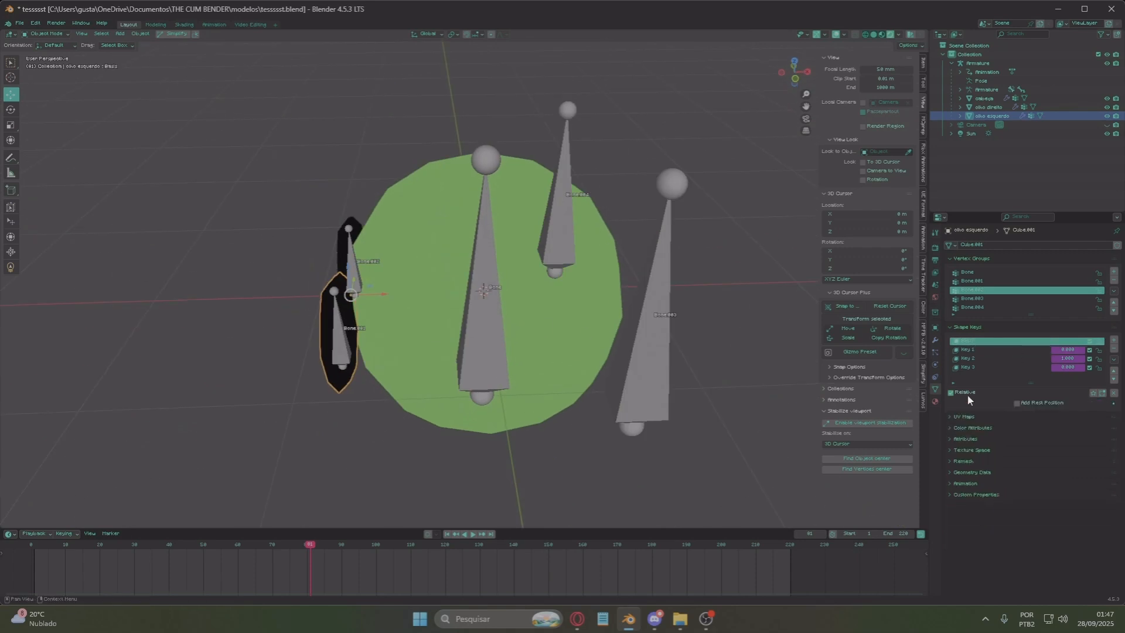
middle_click_drag(411, 305, 409, 335)
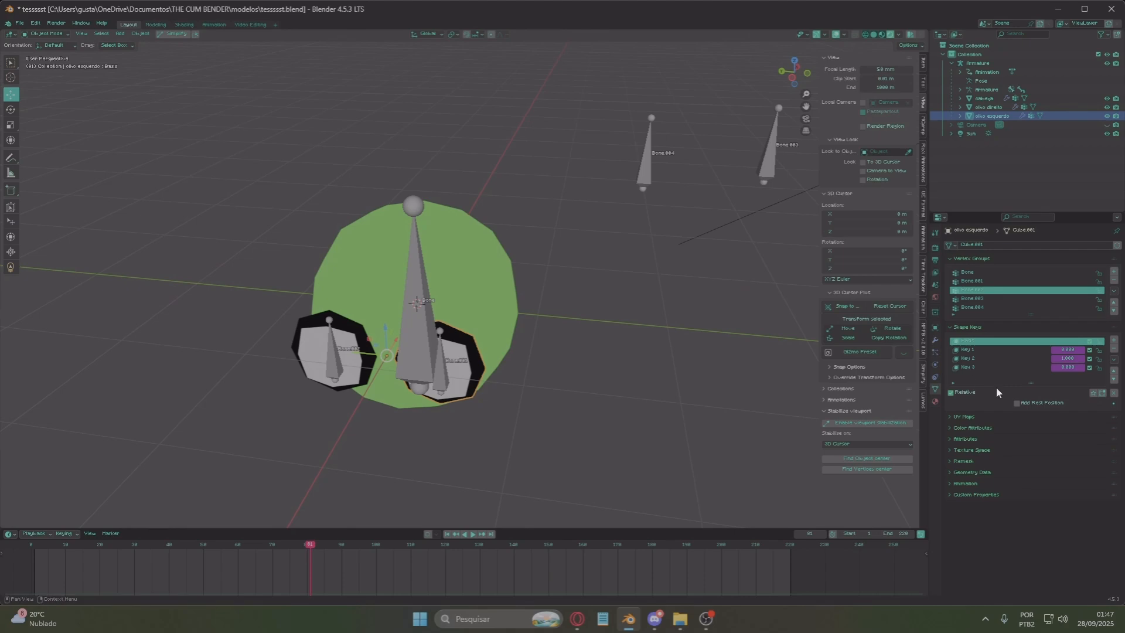
left_click(1057, 375)
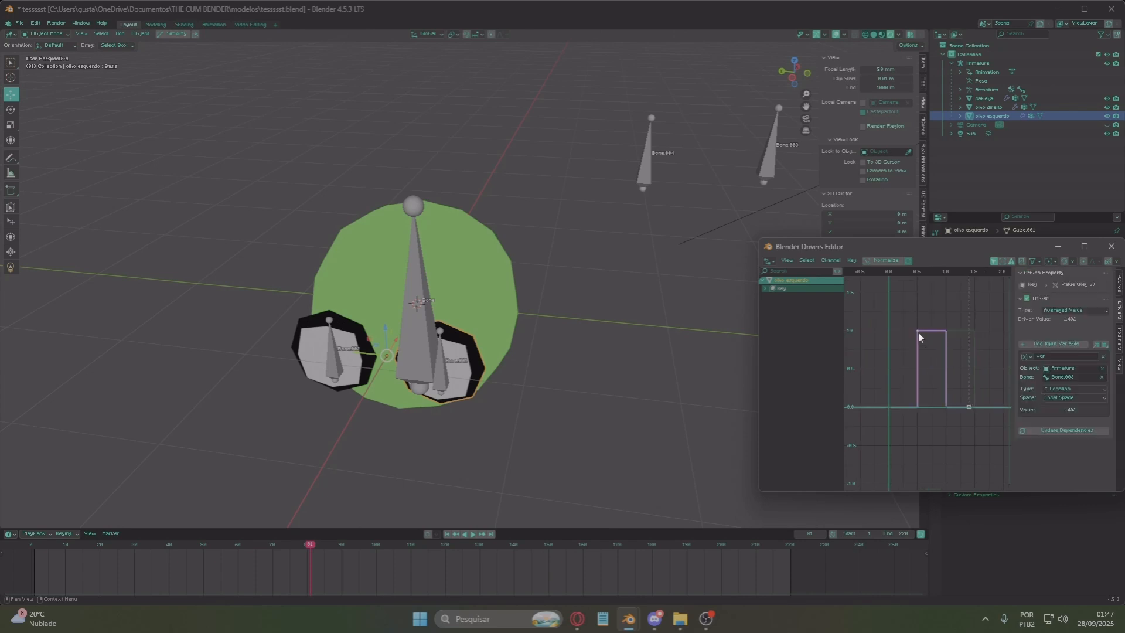
Examine the points of the stepped driver curves for the shape keys of "olho esquerdo" and their driver settings
left_click_drag(917, 300, 944, 386)
left_click(947, 330)
left_click(916, 329)
left_click_drag(910, 318, 936, 346)
left_click(947, 340)
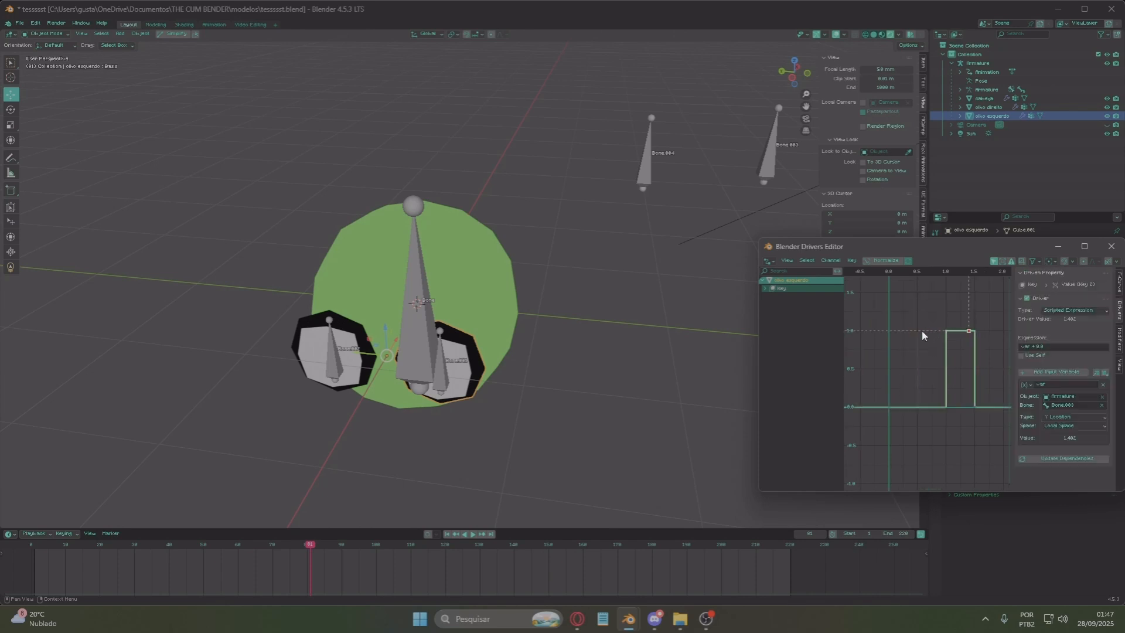
middle_click_drag(956, 337, 939, 359)
left_click(961, 344)
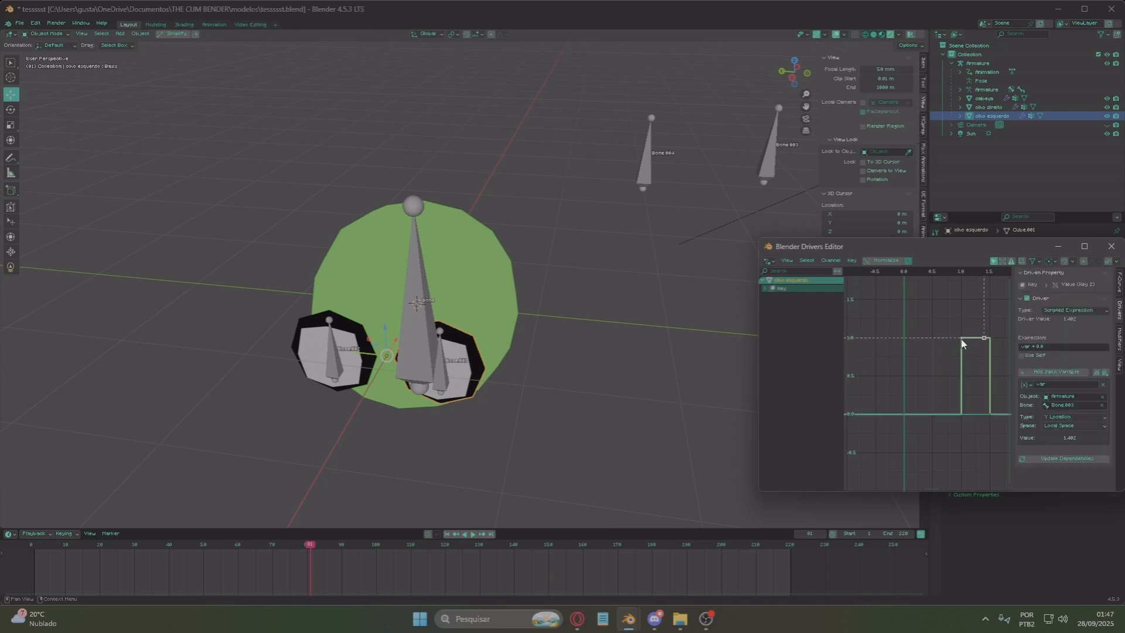
left_click(967, 415)
left_click(962, 414)
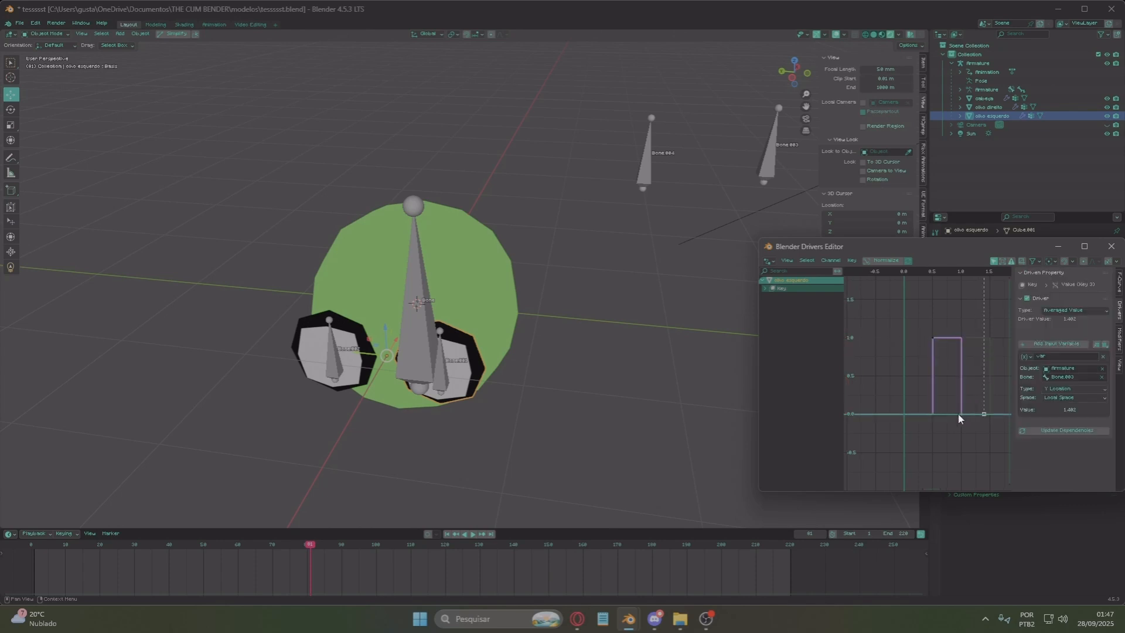
left_click_drag(962, 415, 974, 407)
right_click(995, 406)
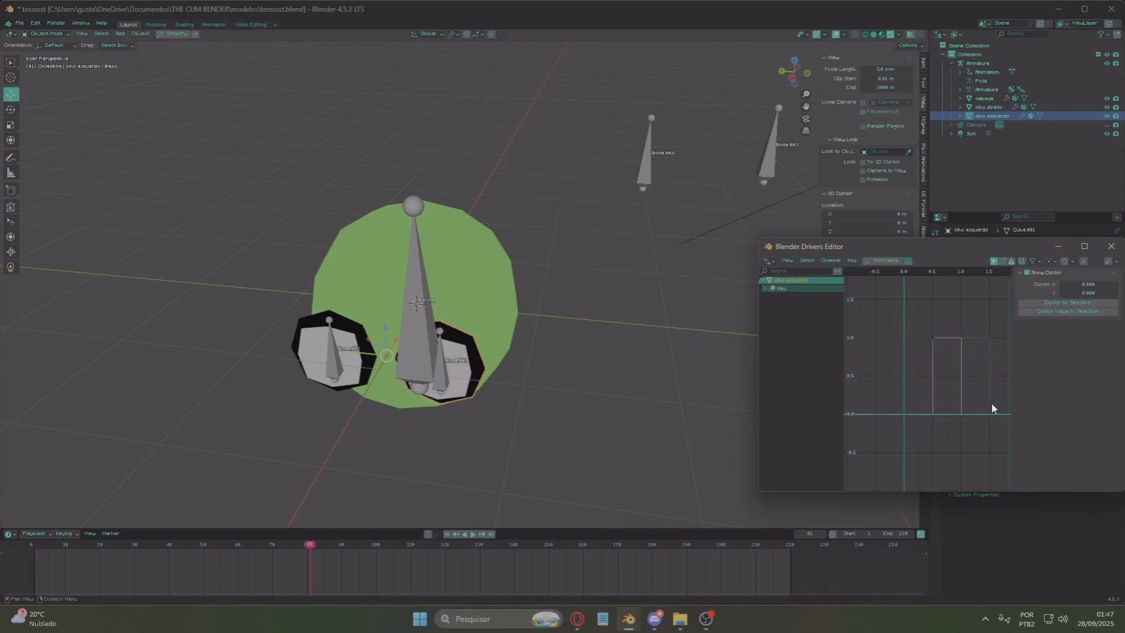
Reselect "olho esquerdo" and frame all its driver curves in the Drivers Editor
scroll(871, 360, "up", 1)
scroll(633, 224, "down", 2)
left_click(633, 224)
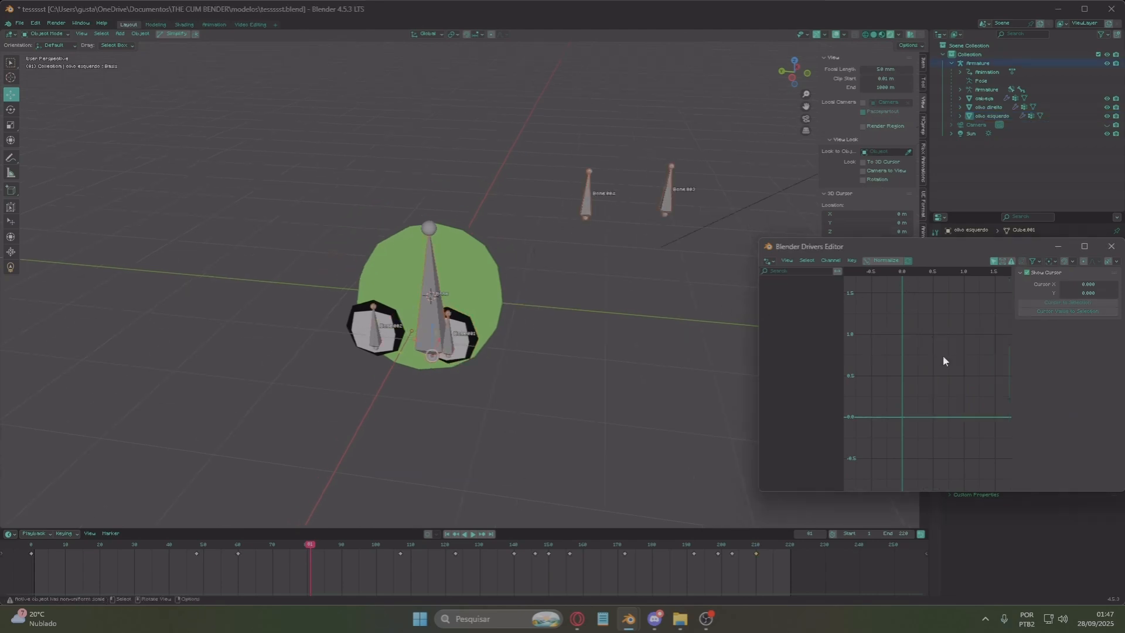
left_click(460, 337)
key("Home")
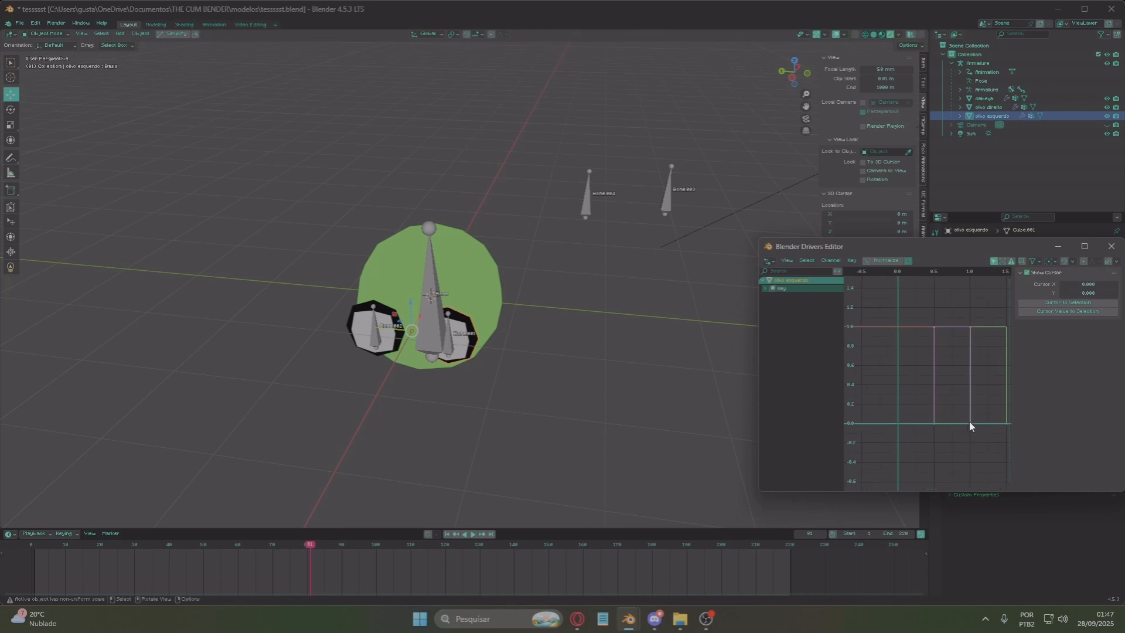
Try moving points of the driver curves of "olho esquerdo"
scroll(912, 349, "up", 1)
left_click(918, 330)
key("g")
right_click(944, 337)
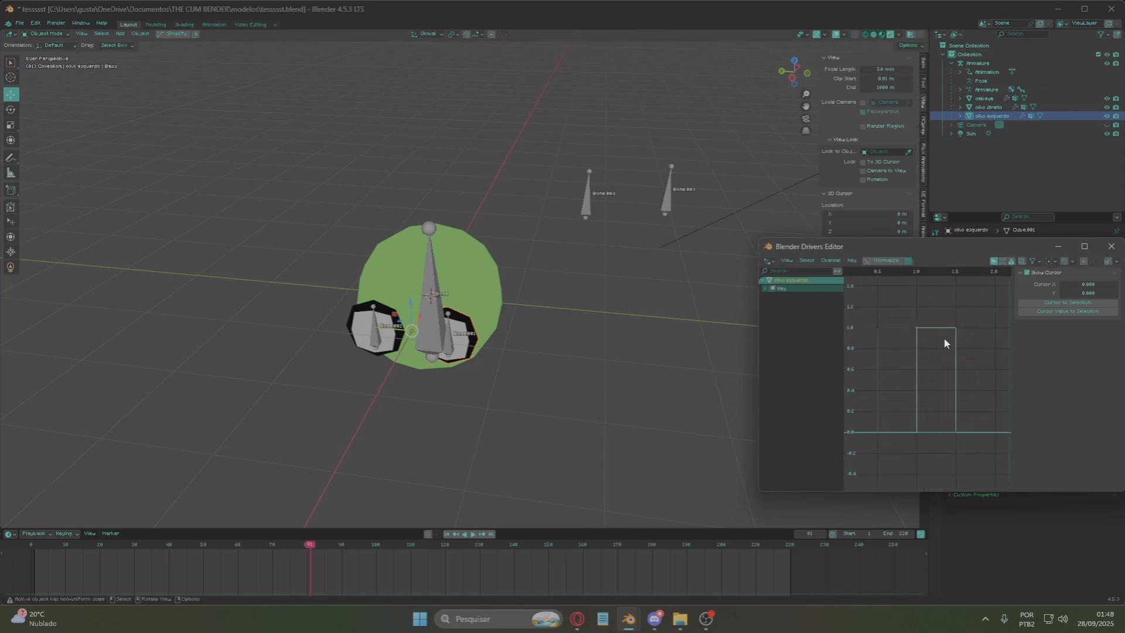
key("g")
left_click(976, 347)
scroll(879, 352, "down", 2)
scroll(527, 234, "down", 2)
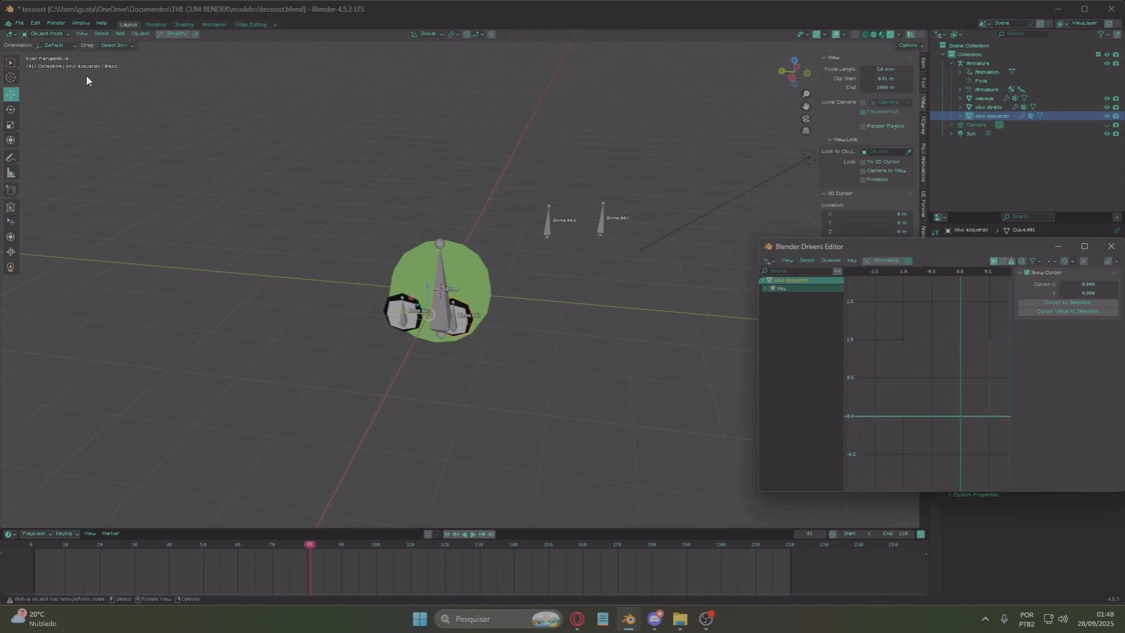
Open the recent top-hat character file whose name begins "SIM EU SEI MAS UM TUSS" and put its armature in Pose Mode
left_click(19, 23)
mouse_move(29, 49)
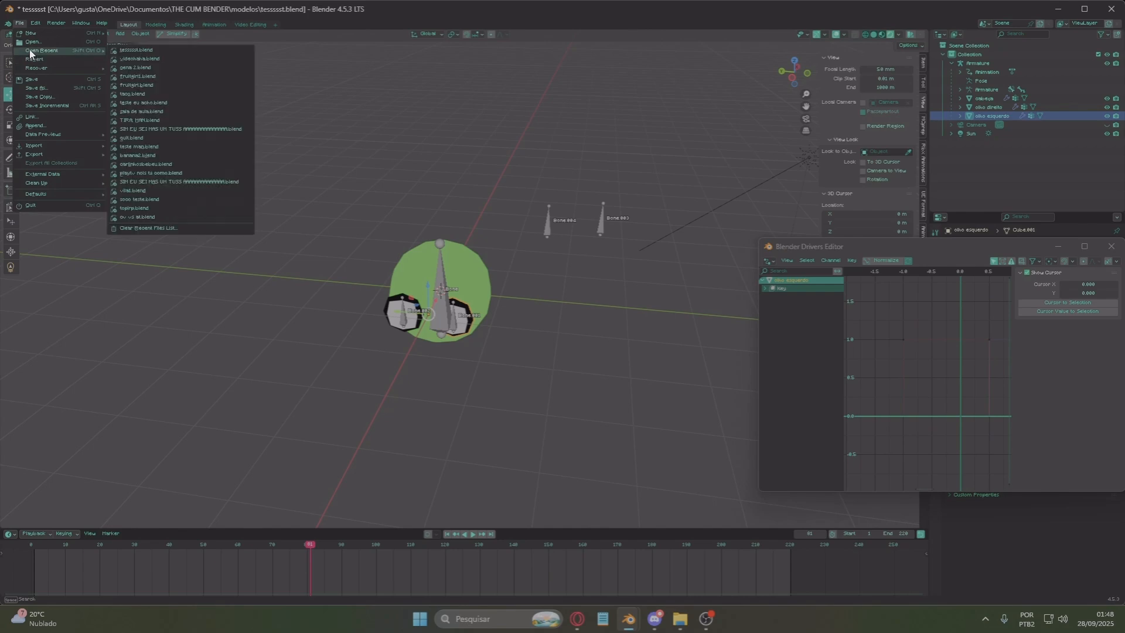
left_click(169, 130)
left_click(571, 323)
scroll(542, 259, "up", 4)
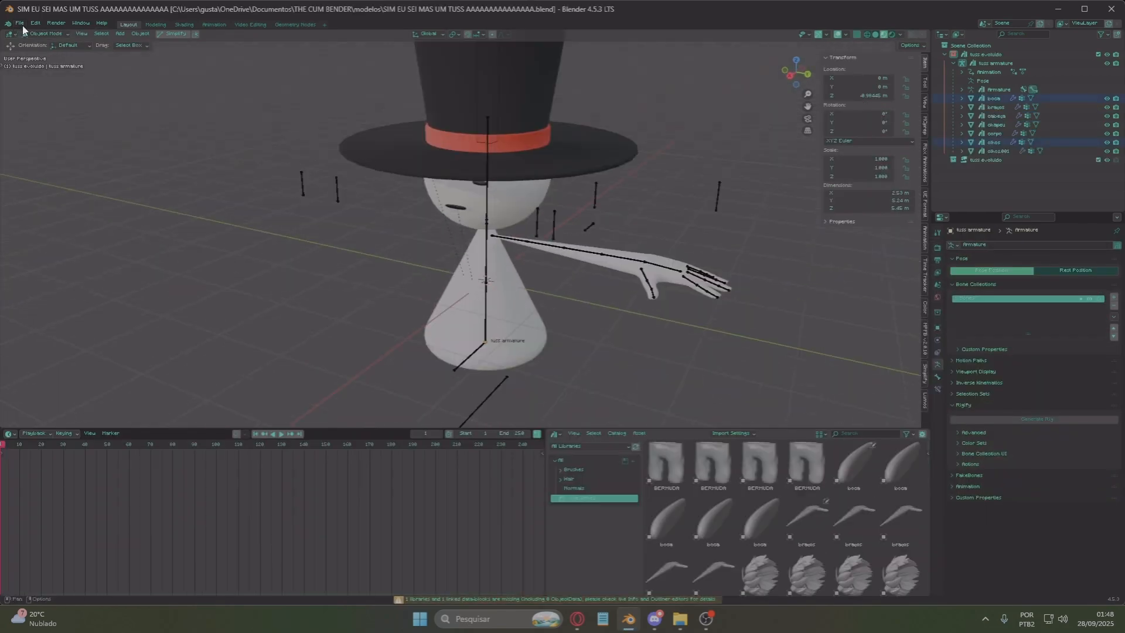
scroll(701, 188, "down", 1)
left_click(490, 170)
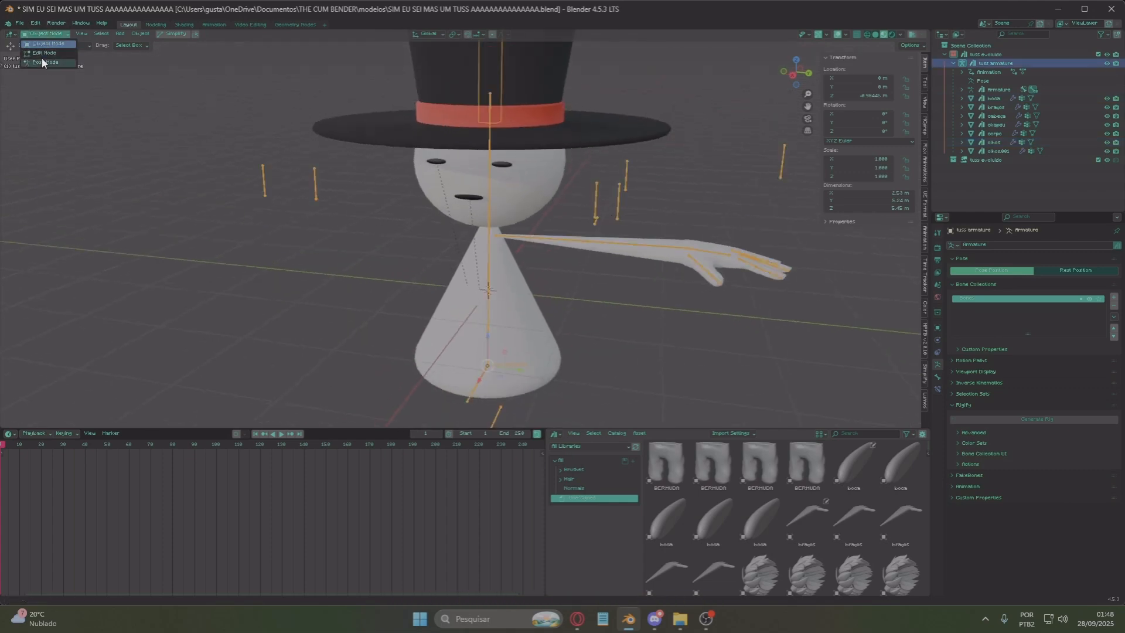
left_click(42, 61)
Move the top-hat character's eye controller bone along Z twice to test its eye shapes
scroll(313, 142, "down", 3)
middle_click_drag(223, 176, 376, 193)
scroll(391, 193, "up", 3)
left_click(531, 177)
scroll(531, 176, "up", 3)
key("g")
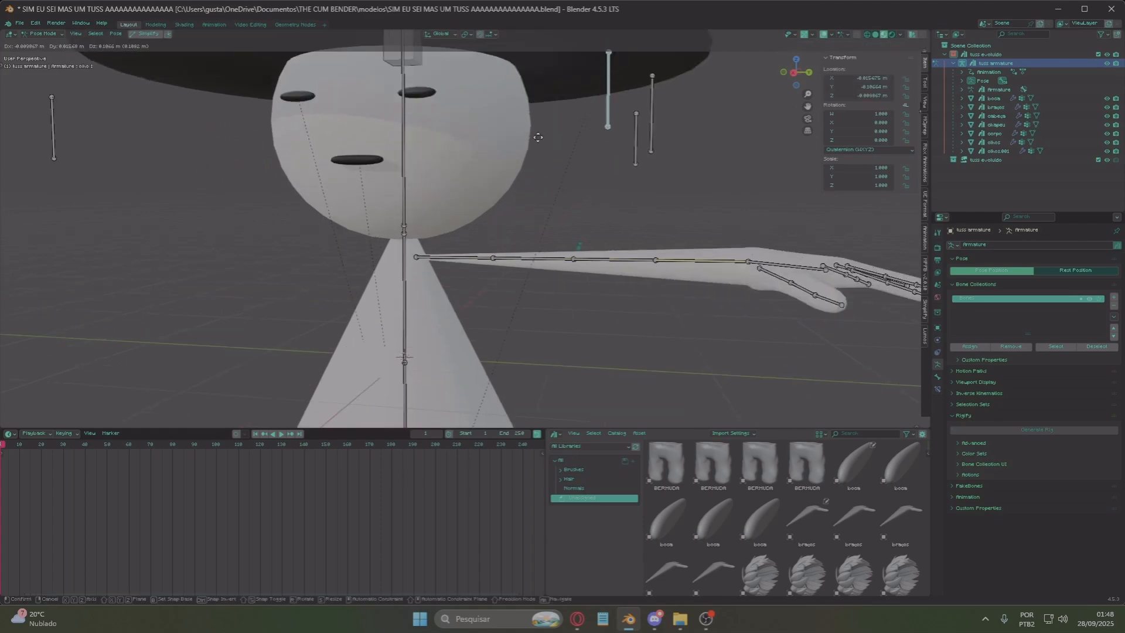
key("z")
left_click(527, 113)
scroll(533, 126, "down", 3)
key("g")
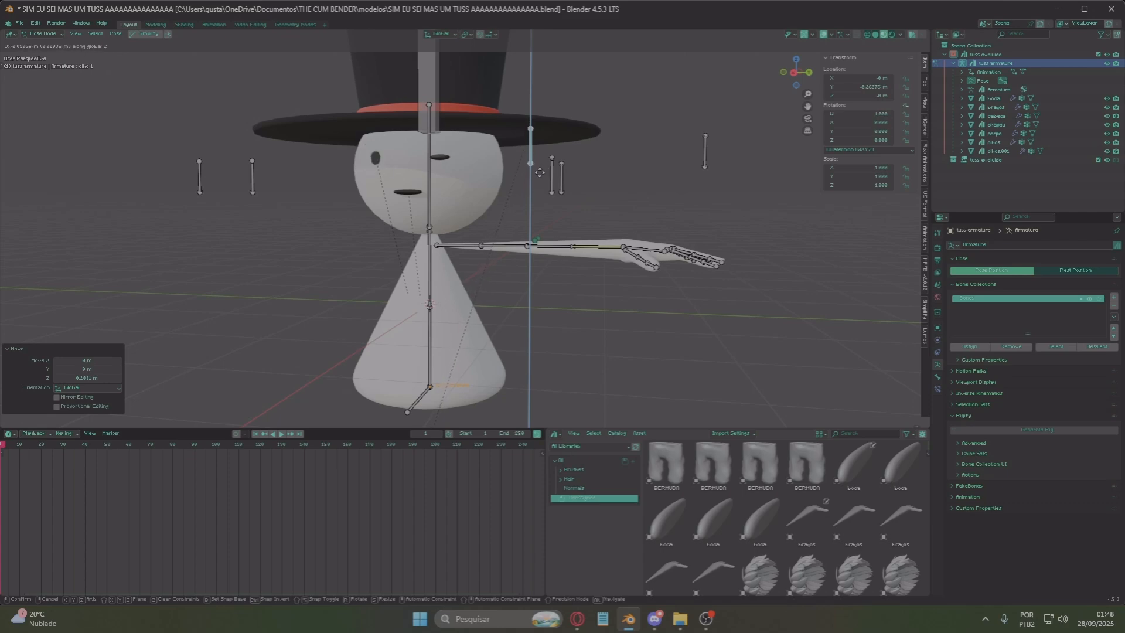
left_click(541, 174)
Move the arm visibility controller bone upward and inspect its effect on the character's arm
scroll(498, 175, "up", 4)
middle_click_drag(375, 170, 286, 174)
scroll(321, 213, "down", 6)
scroll(404, 199, "up", 3)
mouse_move(504, 202)
middle_mouse_down()
mouse_move(405, 213)
mouse_move(492, 202)
middle_mouse_up()
scroll(469, 196, "up", 3)
left_click(450, 190)
key("g")
left_click(476, 162)
middle_click_drag(475, 162, 436, 208)
middle_click_drag(437, 208, 450, 125, "shift")
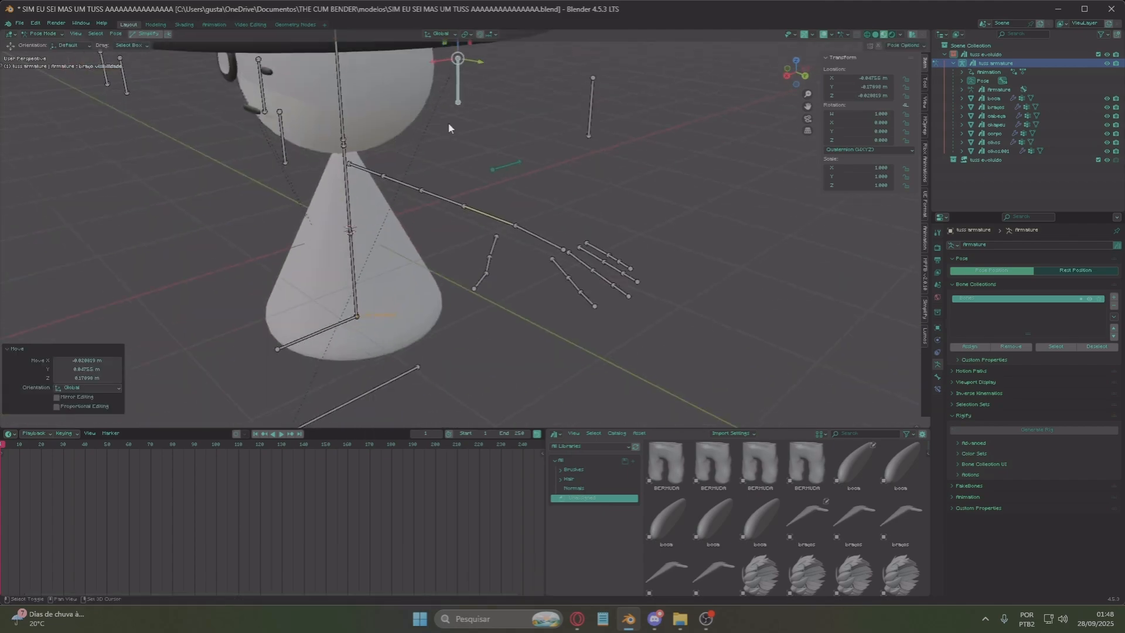
middle_click_drag(363, 197, 343, 261)
middle_click_drag(425, 194, 497, 217)
Try moving the arm visibility controller bone along Z, and undo the move
key("g")
key("z")
left_click(352, 213)
key("ctrl+z")
scroll(525, 163, "down", 4)
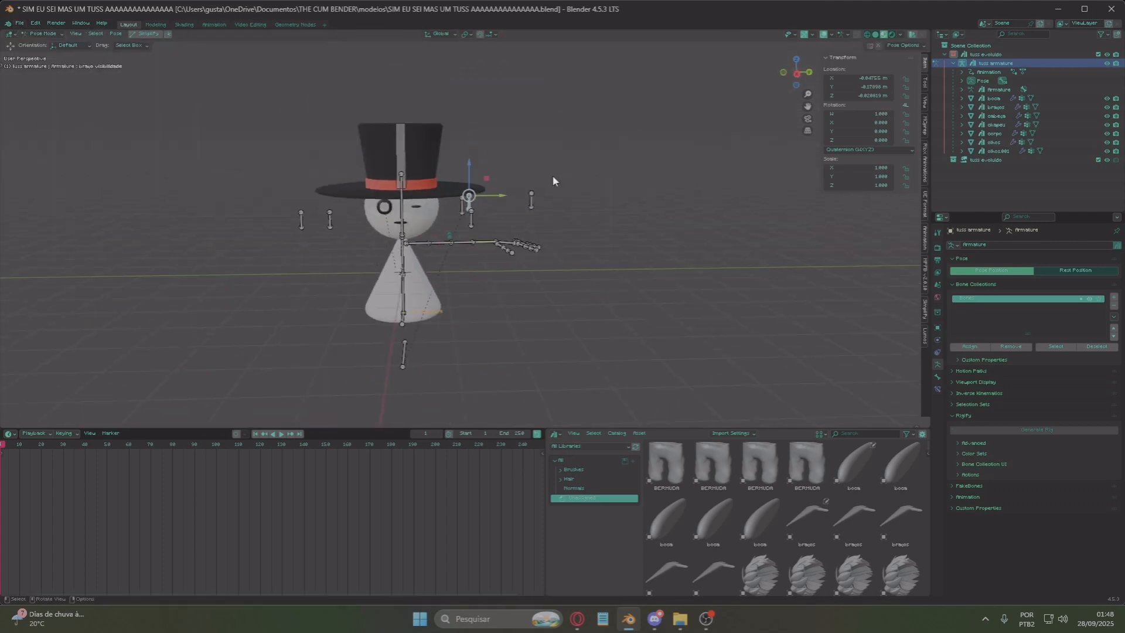
left_click(20, 23)
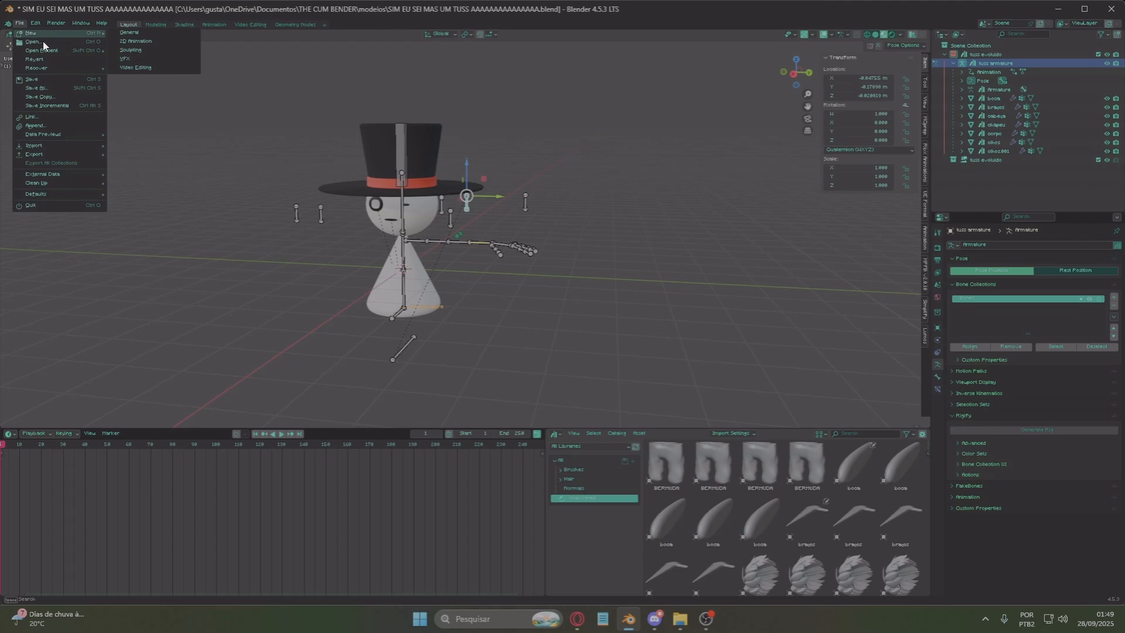
scroll(603, 167, "up", 4)
middle_click_drag(613, 167, 551, 161)
scroll(469, 161, "down", 2)
middle_click_drag(411, 164, 431, 219)
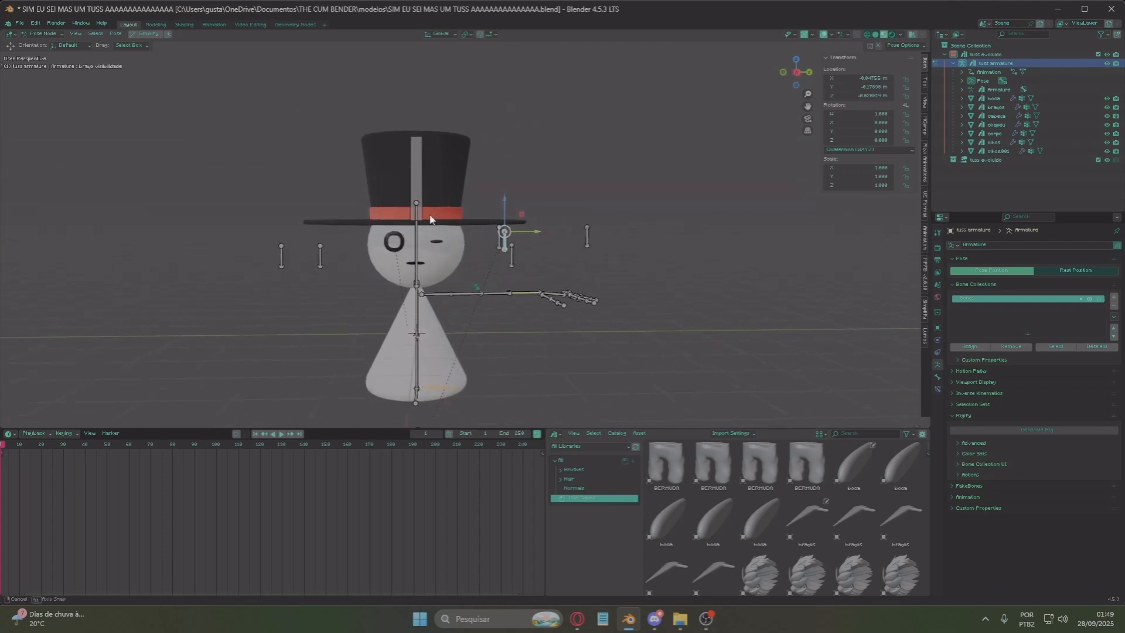
scroll(431, 220, "up", 2)
left_click(24, 25)
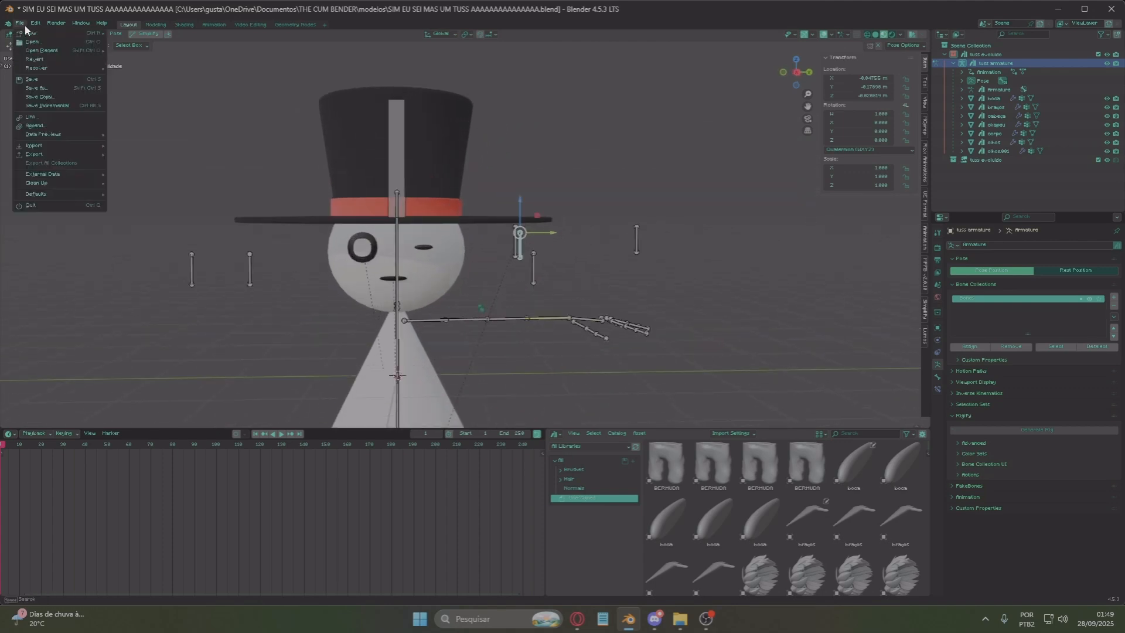
left_click(1083, 616)
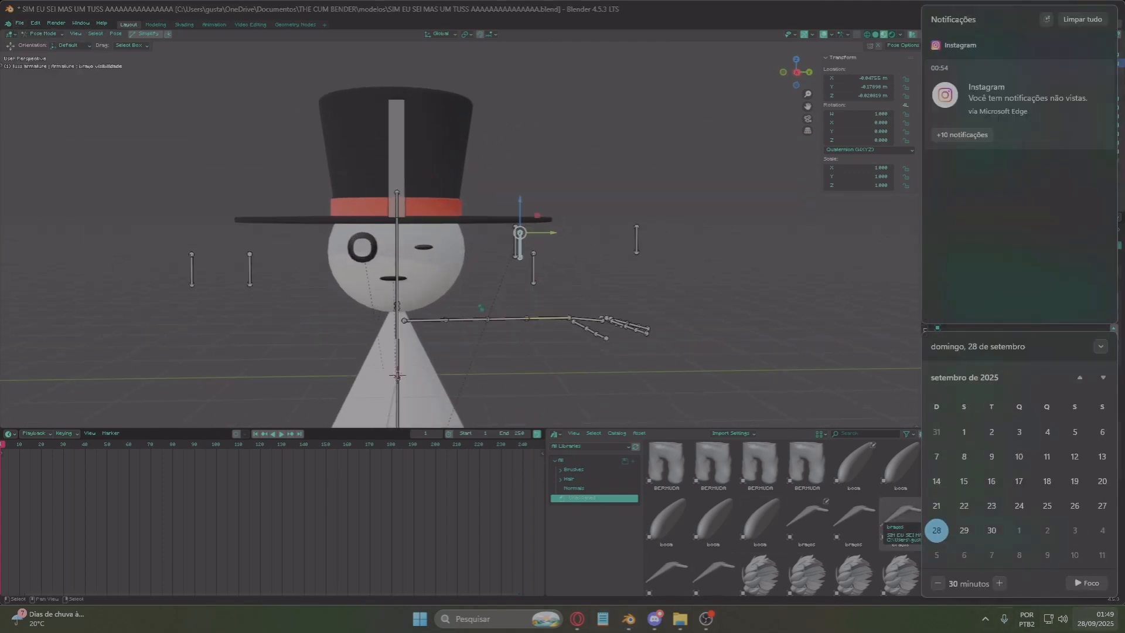
left_click(706, 618)
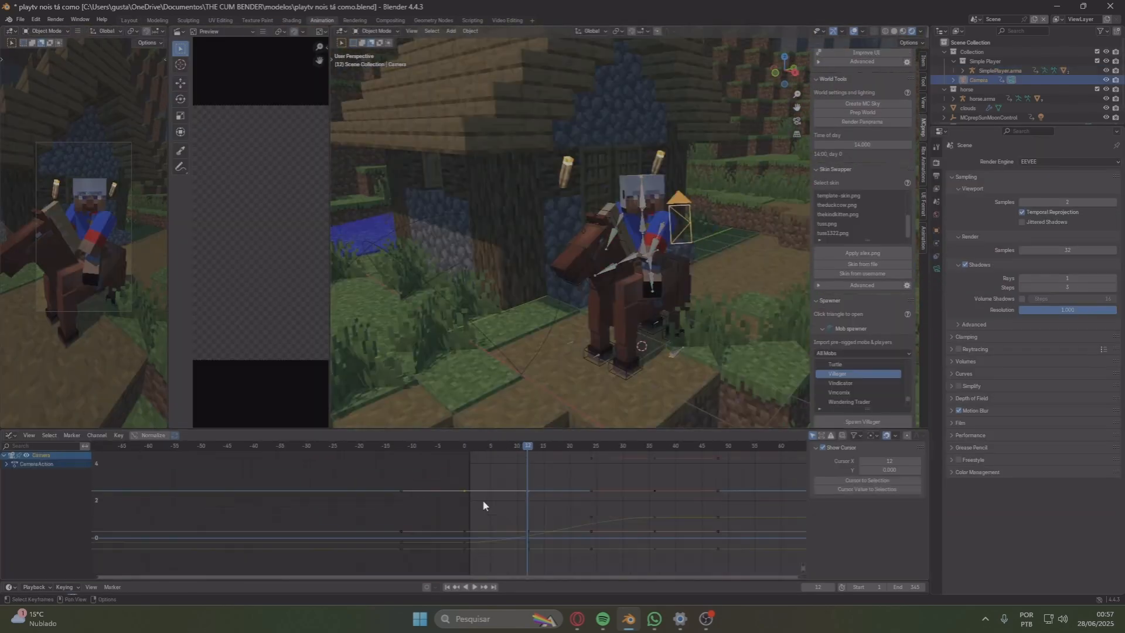
Scrub through the camera animation of the Minecraft horse-rider scene around frames 7 to 14
left_click(484, 448)
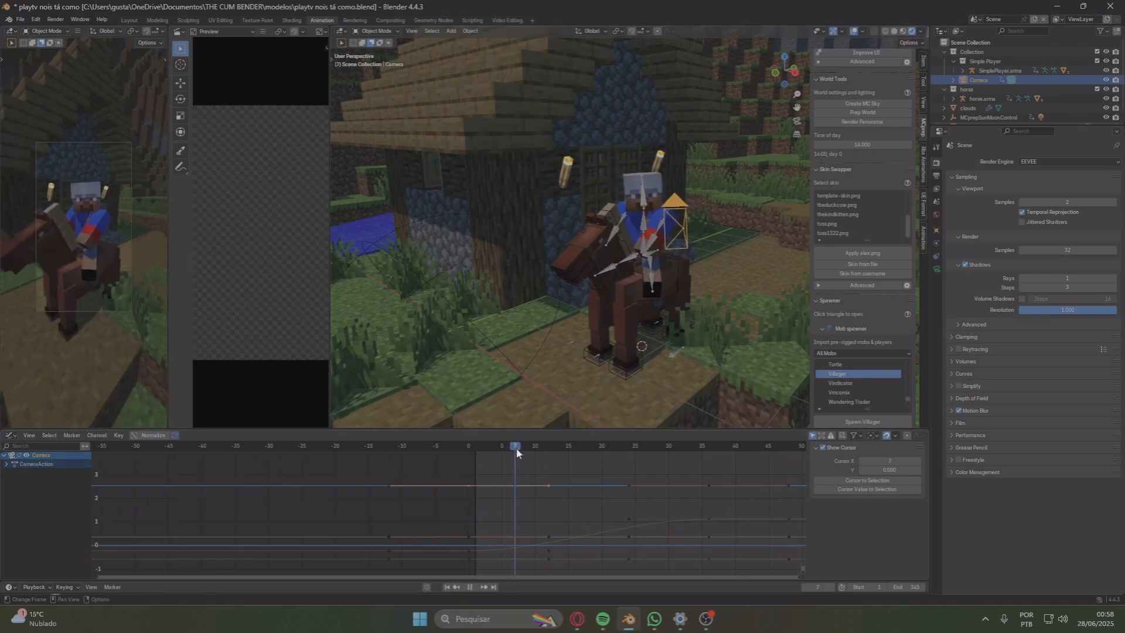
scroll(501, 457, "down", 2)
scroll(500, 460, "up", 3)
left_click(526, 450)
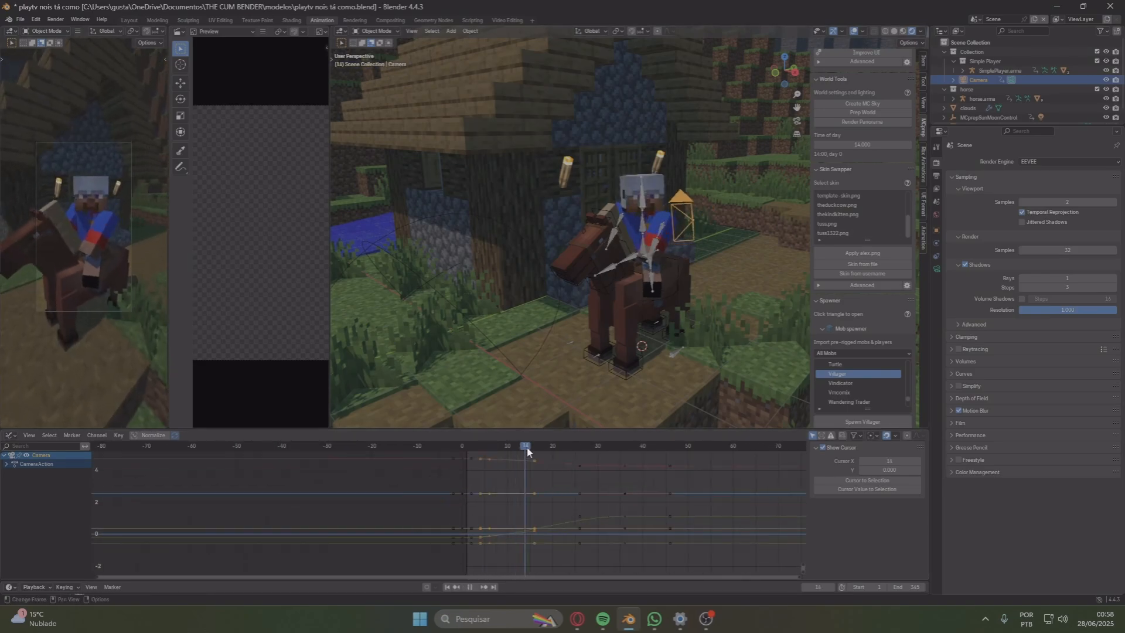
Scrub the horse-rider scene and reposition the camera's keyframes in the Graph Editor
left_click(510, 452)
left_click(557, 448)
key("g")
left_click(531, 448)
scroll(524, 484, "down", 4)
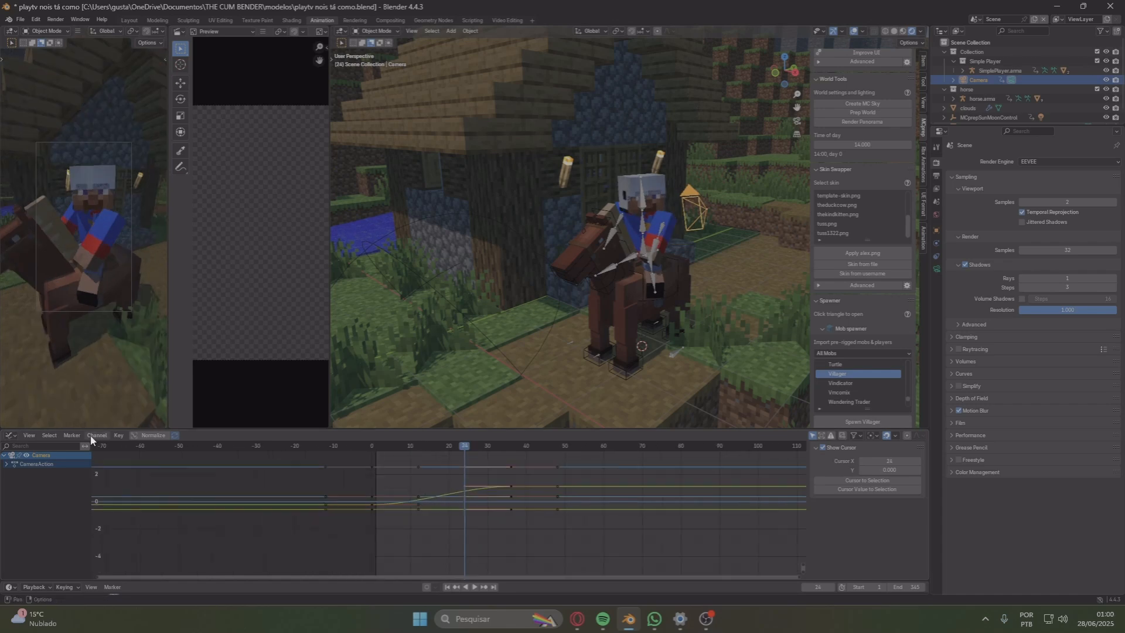
Add a timeline marker at frame 24 and play the camera animation to check the timing
left_click(73, 436)
left_click(85, 446)
left_click(389, 446)
key("space")
key("space")
Try moving a keyframe on the camera's animation curves, and undo the move
scroll(383, 471, "up", 3)
left_click(383, 527)
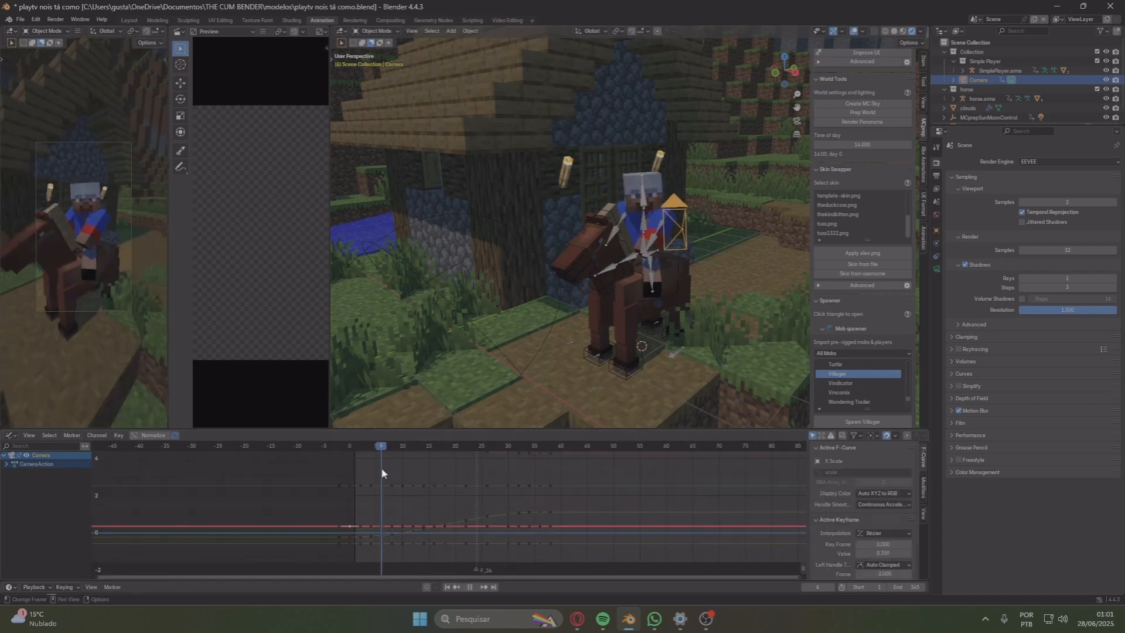
scroll(522, 466, "up", 3)
key("g")
left_click(493, 508)
key("ctrl+z")
Paste the copied keyframes into the camera's animation further along the timeline and play the result
scroll(432, 523, "down", 2)
scroll(350, 494, "down", 2)
left_click(764, 447)
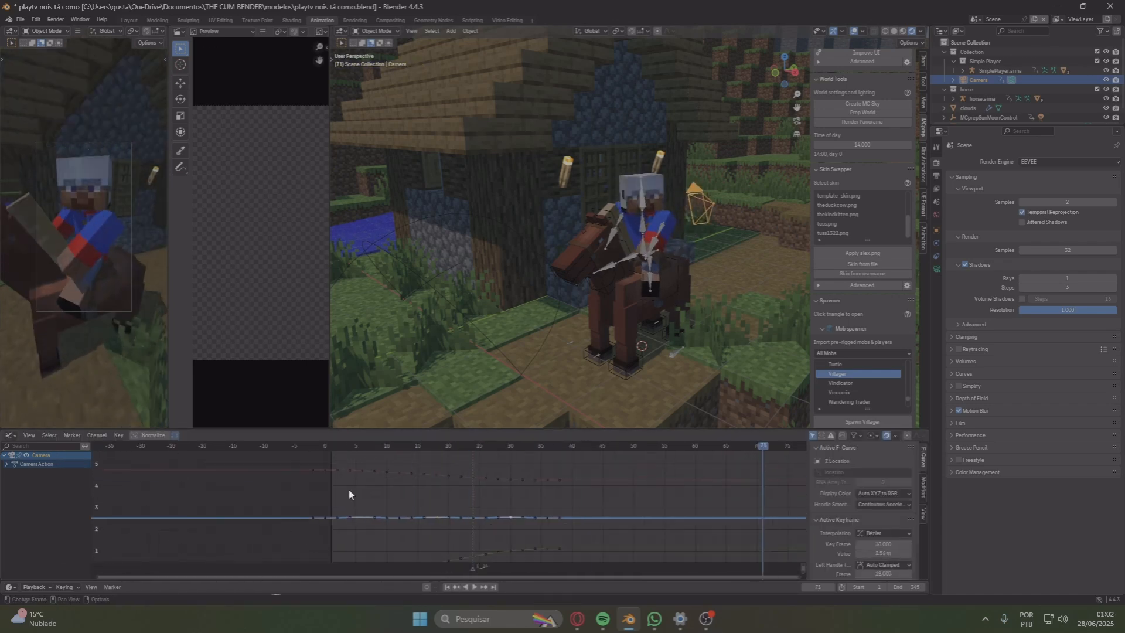
scroll(509, 469, "down", 3)
left_click(510, 448)
key("g")
key("ctrl+v")
key("space")
key("space")
scroll(540, 469, "down", 3)
Scale the pasted camera keyframes, shift them along X, and play the resulting shake
key("g")
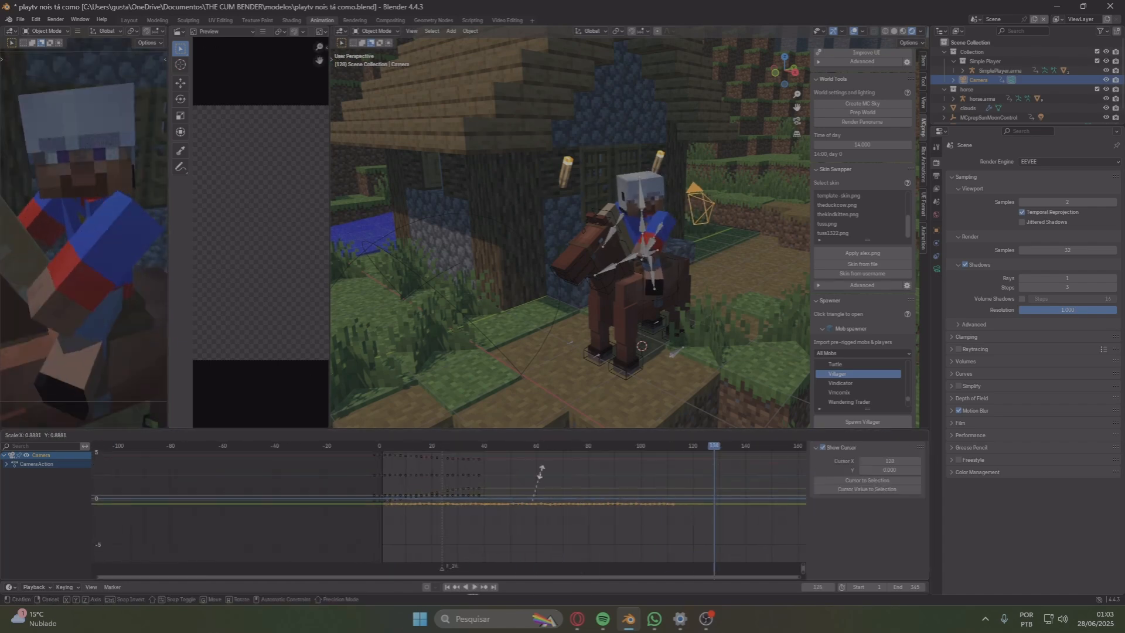
left_click(539, 470)
scroll(603, 510, "down", 2)
key("s")
left_click(670, 525)
key("g")
key("x")
left_click(531, 534)
scroll(439, 510, "up", 3)
key("space")
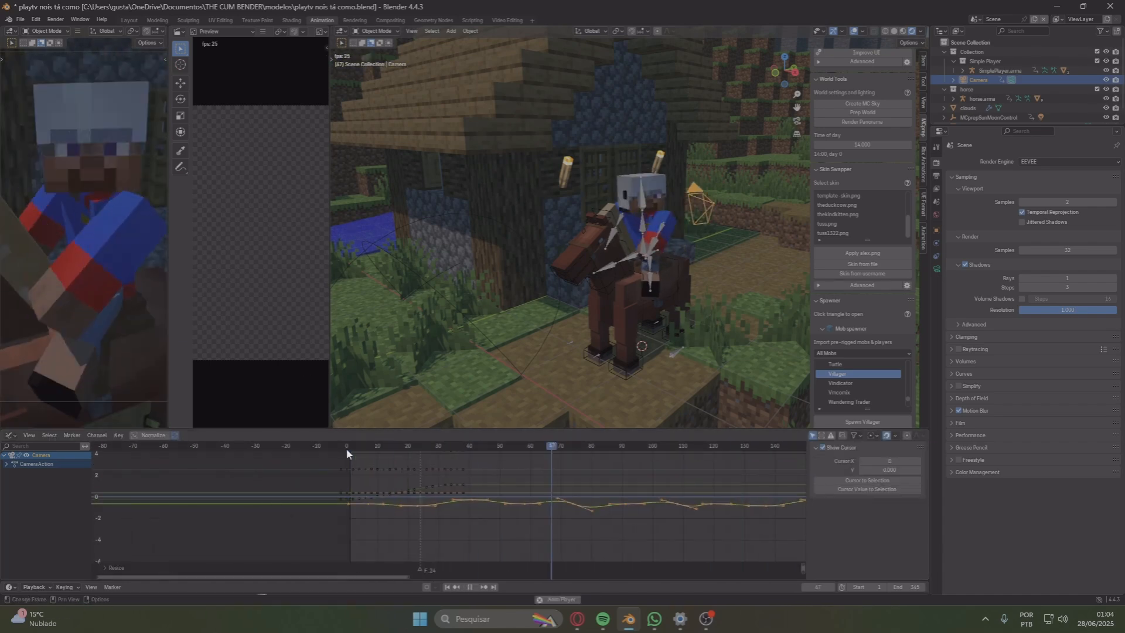
Apply a key operation to the selected keyframes of the camera's shake curves
key("space")
scroll(410, 510, "down", 4)
scroll(410, 510, "up", 2)
left_click(118, 436)
mouse_move(123, 408)
left_click(232, 406)
right_click(640, 508)
scroll(641, 508, "up", 4)
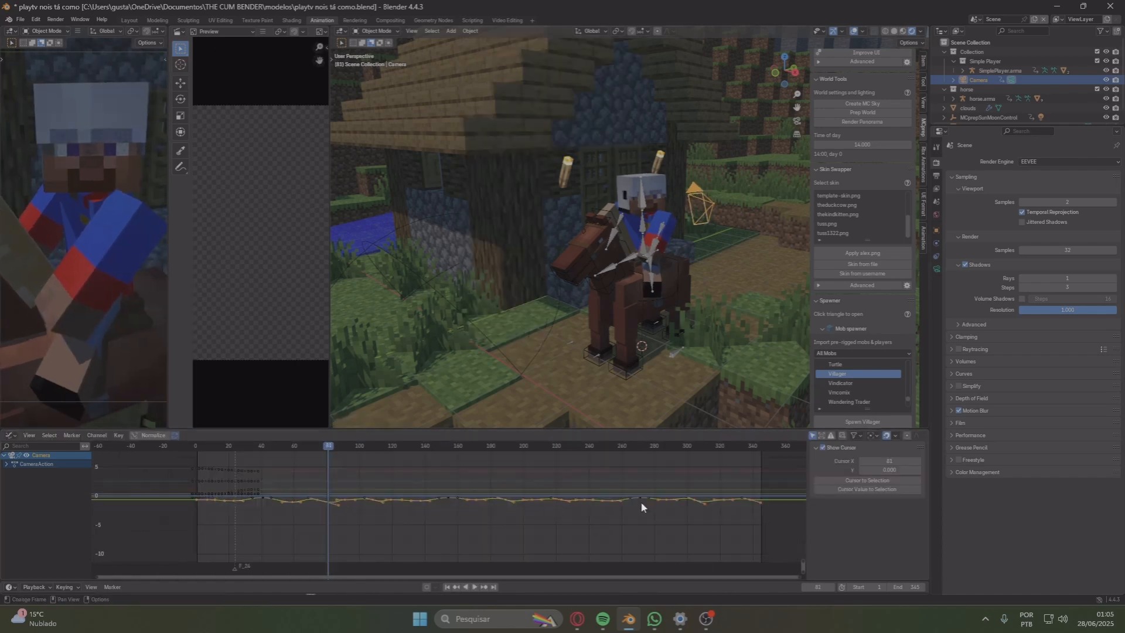
Try another key operation on the camera's shake keyframes, and undo it
left_click(118, 436)
left_click(246, 415)
key("ctrl+z")
left_click(118, 435)
scroll(319, 469, "up", 2)
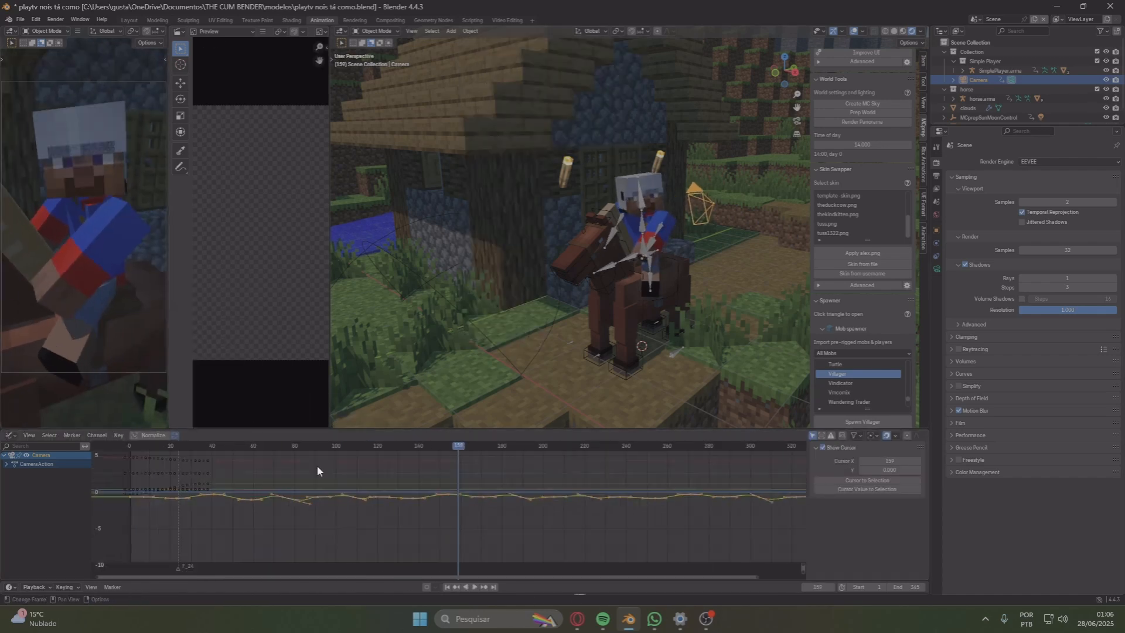
Move the selected camera keyframes in the Graph Editor to adjust the shake curve
scroll(384, 477, "up", 3)
left_click(385, 477)
key("g")
scroll(377, 508, "up", 2)
key("g")
left_click(377, 507)
Try pasting the copied keyframes onto the camera's X Euler Rotation curve, and undo the paste
scroll(581, 486, "down", 8)
scroll(412, 470, "up", 6)
key("ctrl+v")
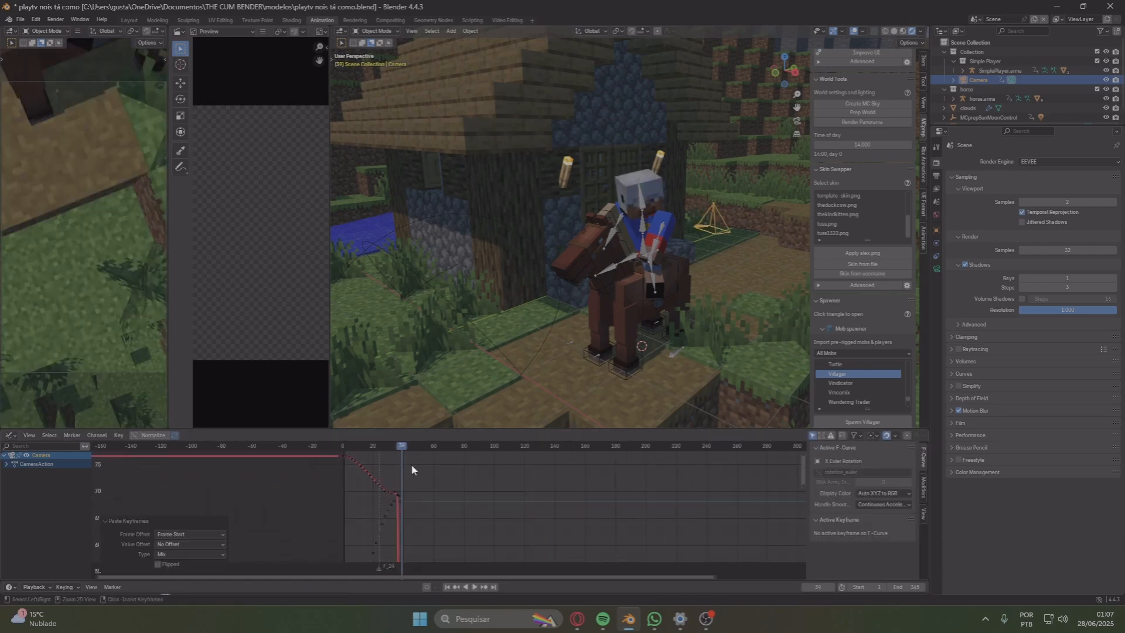
key("ctrl+z")
Adjust the keyframes of the camera's X Euler Rotation curve and play the animation to check it
scroll(477, 510, "up", 6)
right_click(416, 507)
left_click(463, 540)
scroll(414, 507, "down", 4)
key("space")
key("space")
Duplicate the last shake keyframes of the X Euler Rotation curve toward the end of the frame range and play the result
scroll(413, 507, "down", 4)
key("shift+d")
left_click(706, 517)
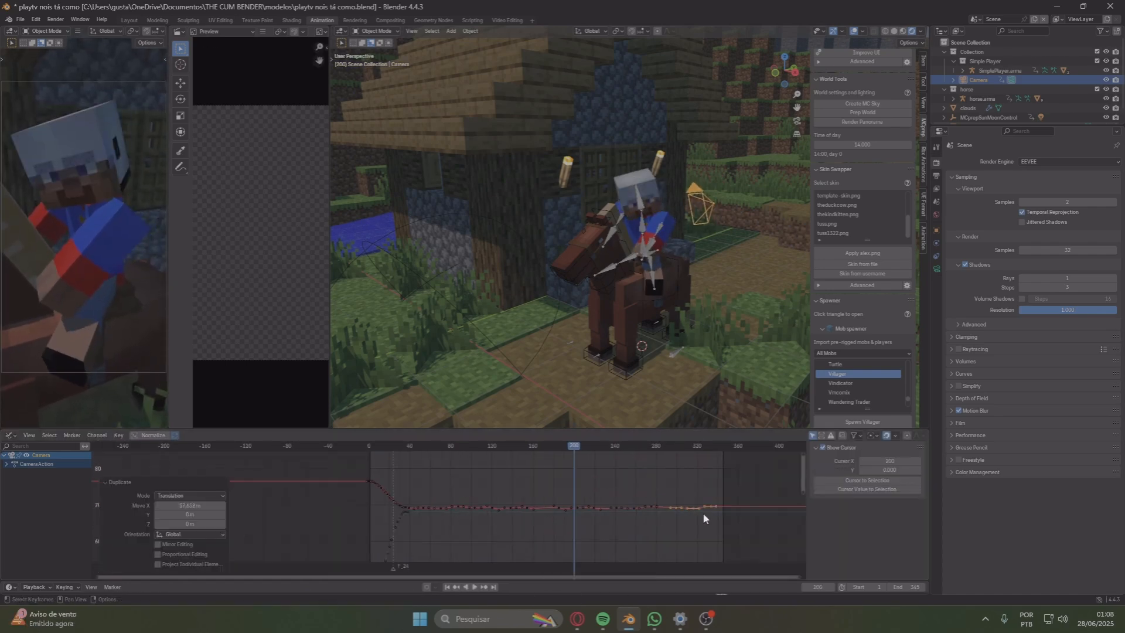
key("space")
key("space")
Reposition the X Euler Rotation keyframe where the initial drop meets the shake, and play the animation
scroll(448, 494, "up", 6)
key("g")
left_click(448, 494)
scroll(448, 494, "down", 4)
key("space")
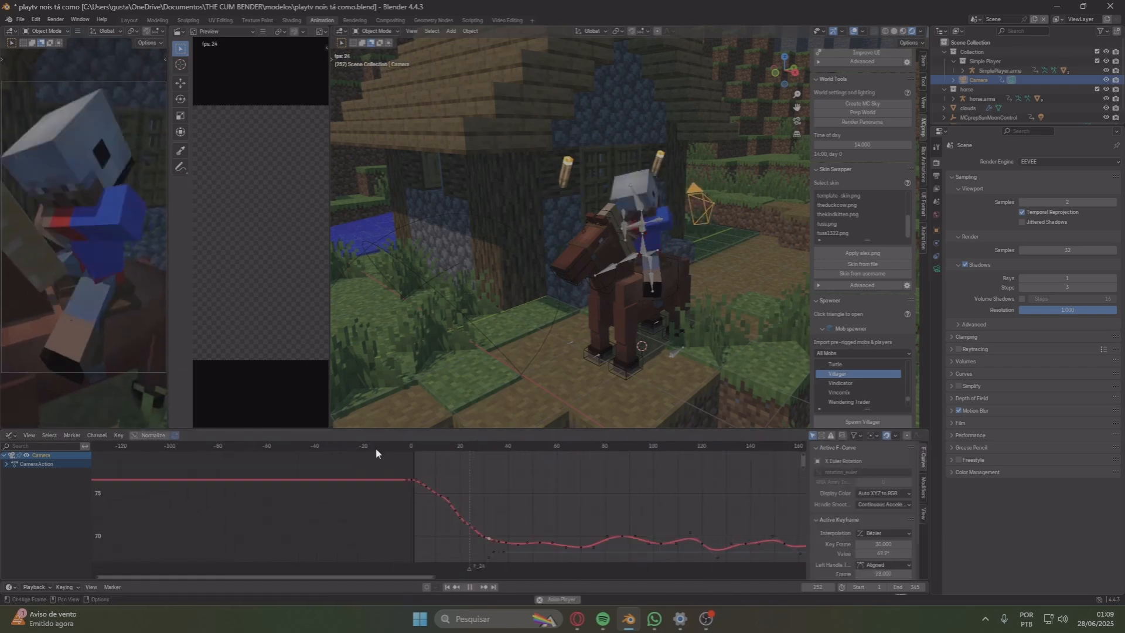
Put the rider's armature in Pose Mode, select all its bones, and play its action
left_click(644, 217)
key("ctrl+Tab")
key("a")
key("space")
right_click(340, 450)
left_click(383, 458)
key("space")
left_click(350, 449)
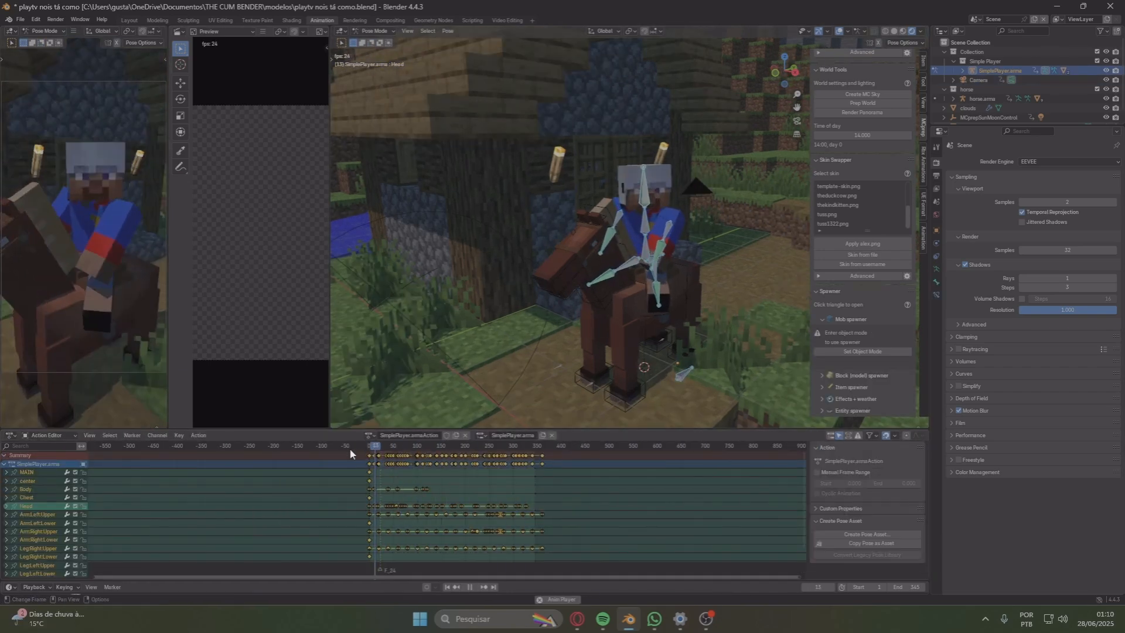
Review the opening frames of the rider's action by scrubbing and playing the animation
right_click(378, 459)
left_click(420, 477)
right_click(362, 448)
left_click(411, 471)
key("space")
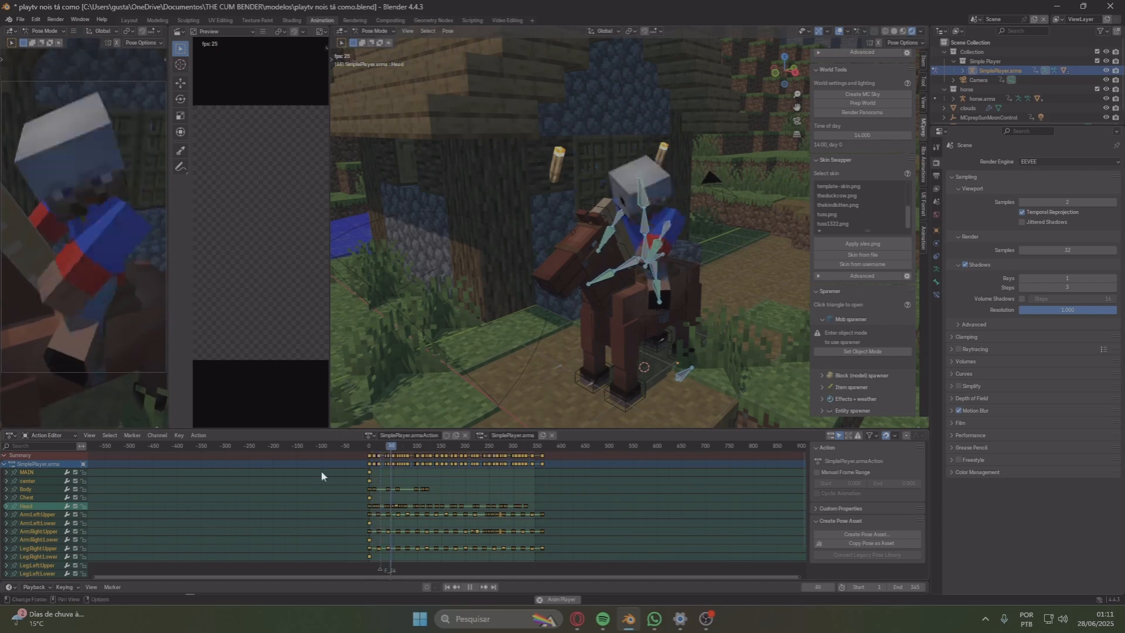
key("space")
Switch to the Shading workspace and play the horse-rider scene in the viewport
left_click(292, 20)
left_click(715, 213)
left_click(715, 214)
scroll(381, 498, "up", 3)
key("space")
Render the horse-rider animation, close the render window, and play the scene in the viewport
key("ctrl+F12")
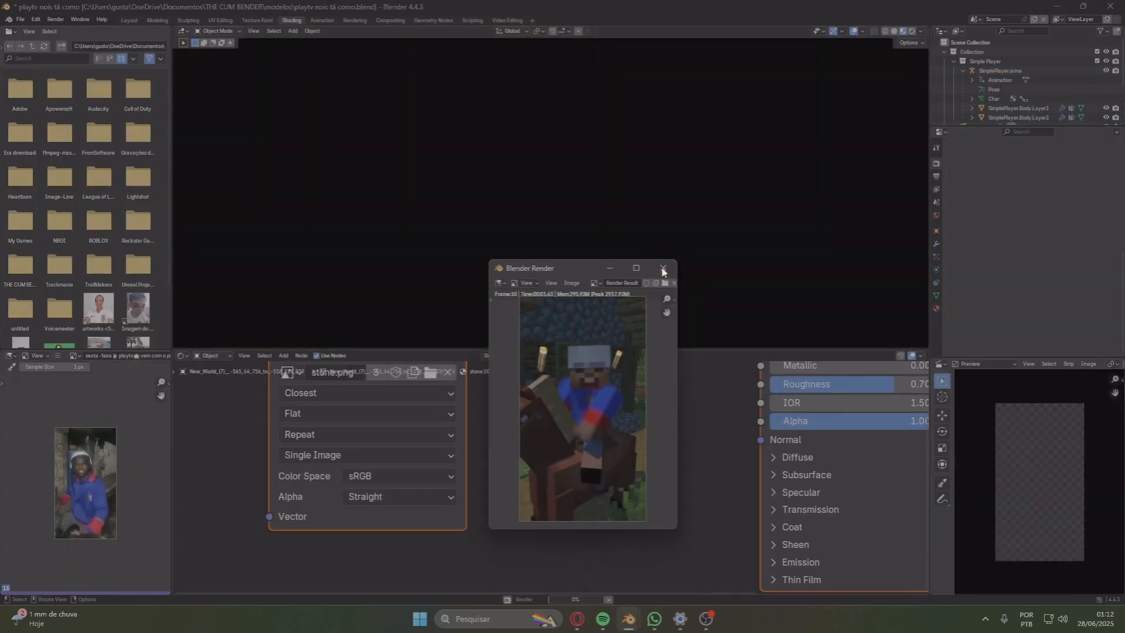
left_click(663, 268)
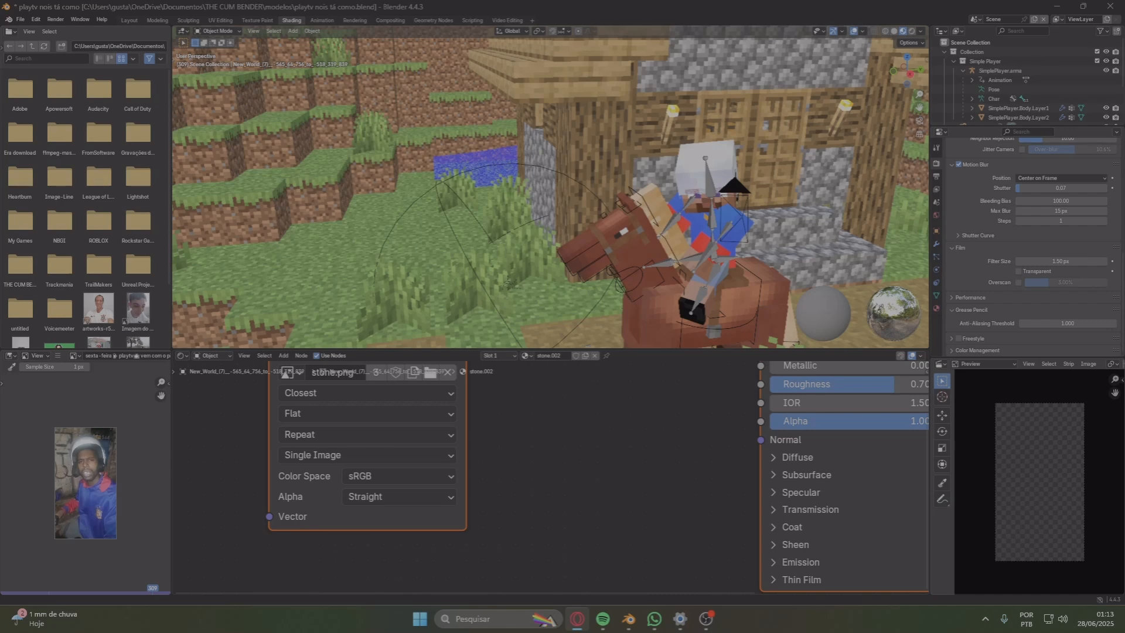
key("space")
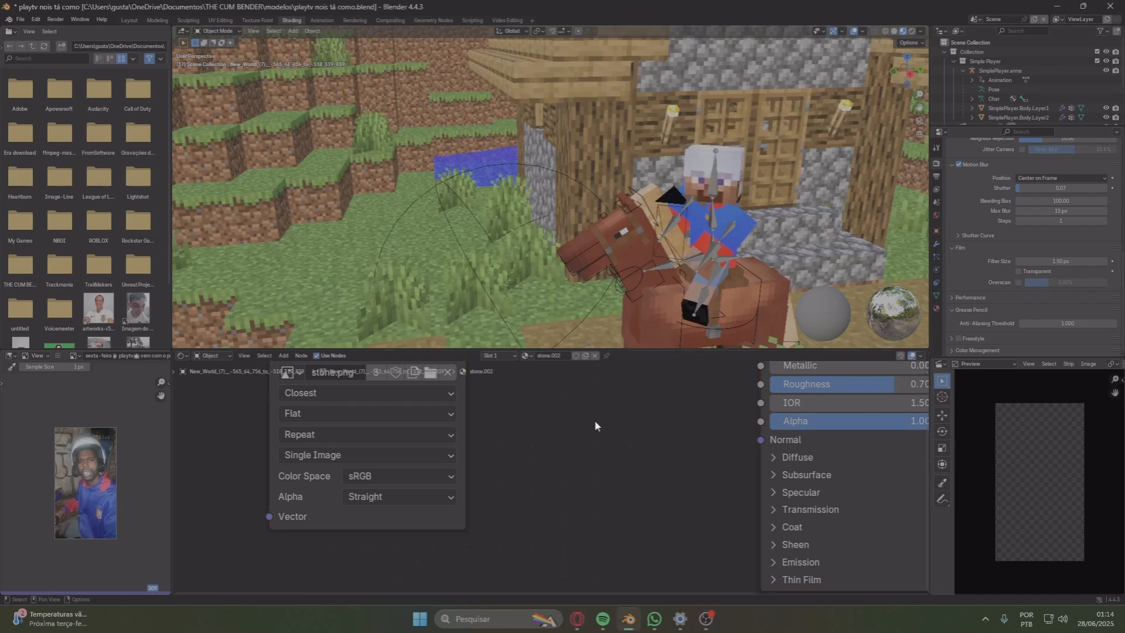